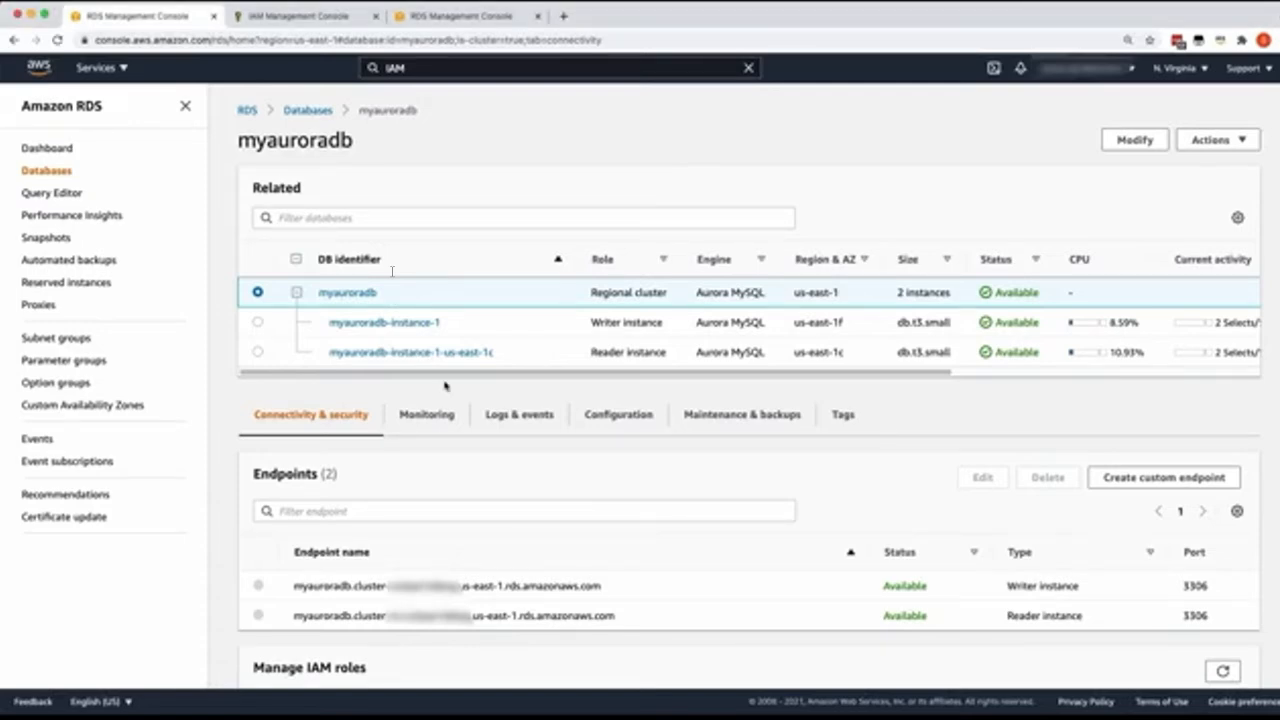
Review the services that can be connected to the myauroradb cluster under Manage IAM roles, keeping Amazon Comprehend selected.
scroll(445, 386, "down", 5)
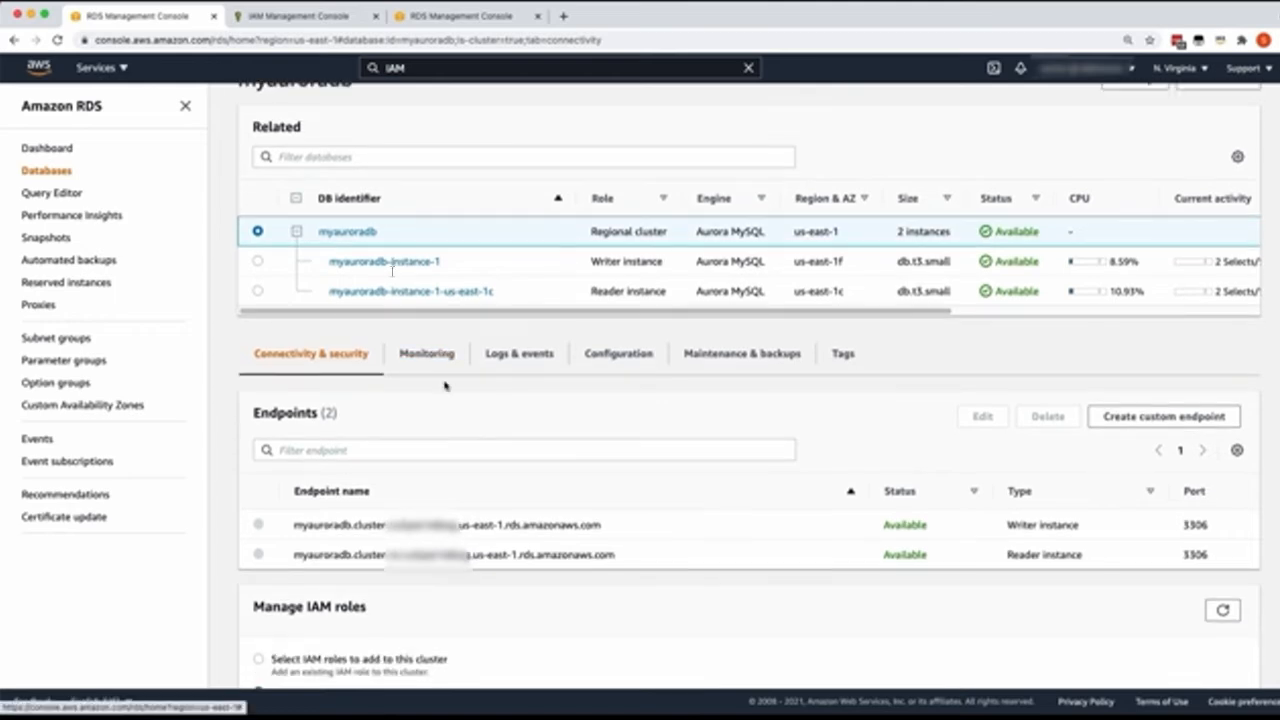
scroll(443, 386, "down", 1)
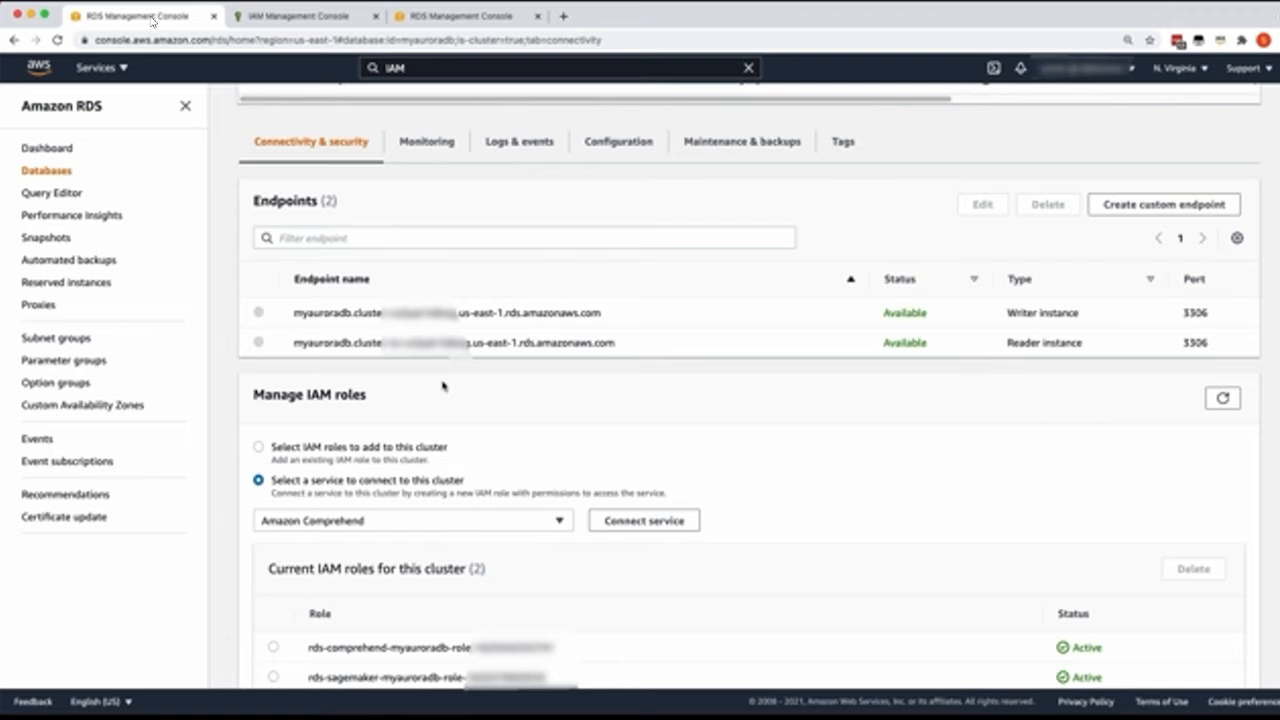
scroll(537, 394, "down", 1)
left_click(553, 468)
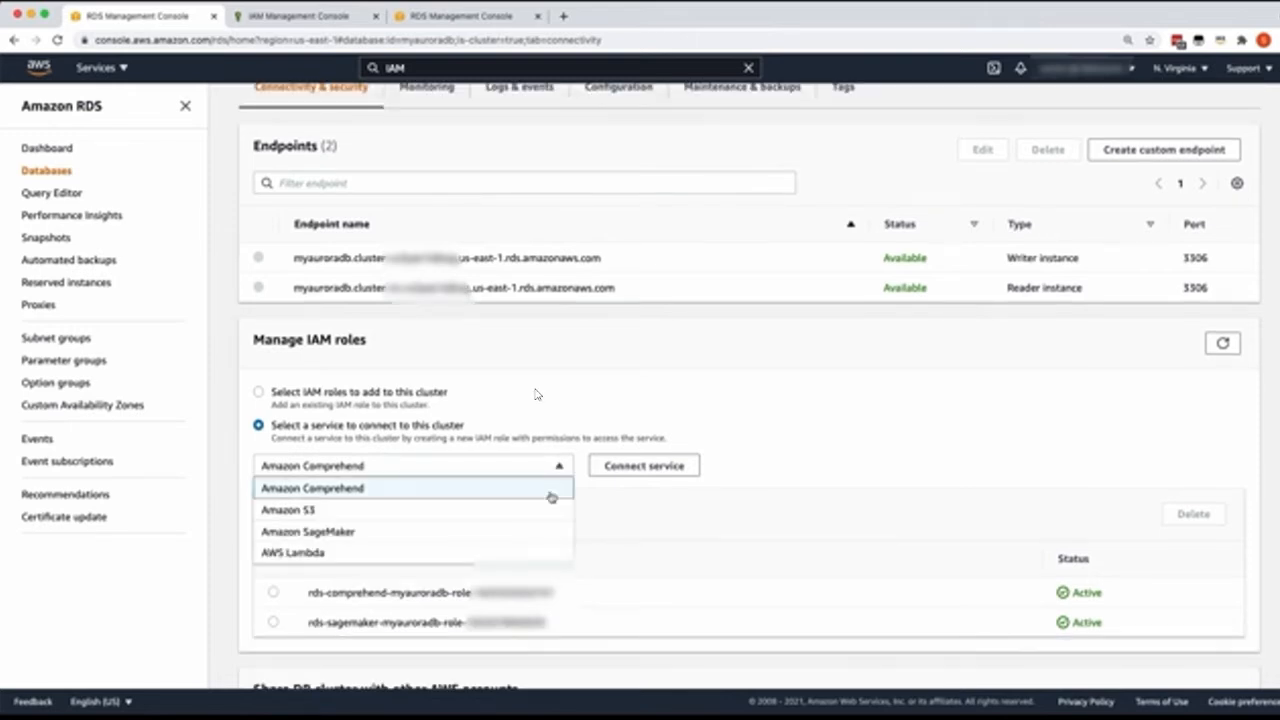
left_click(551, 490)
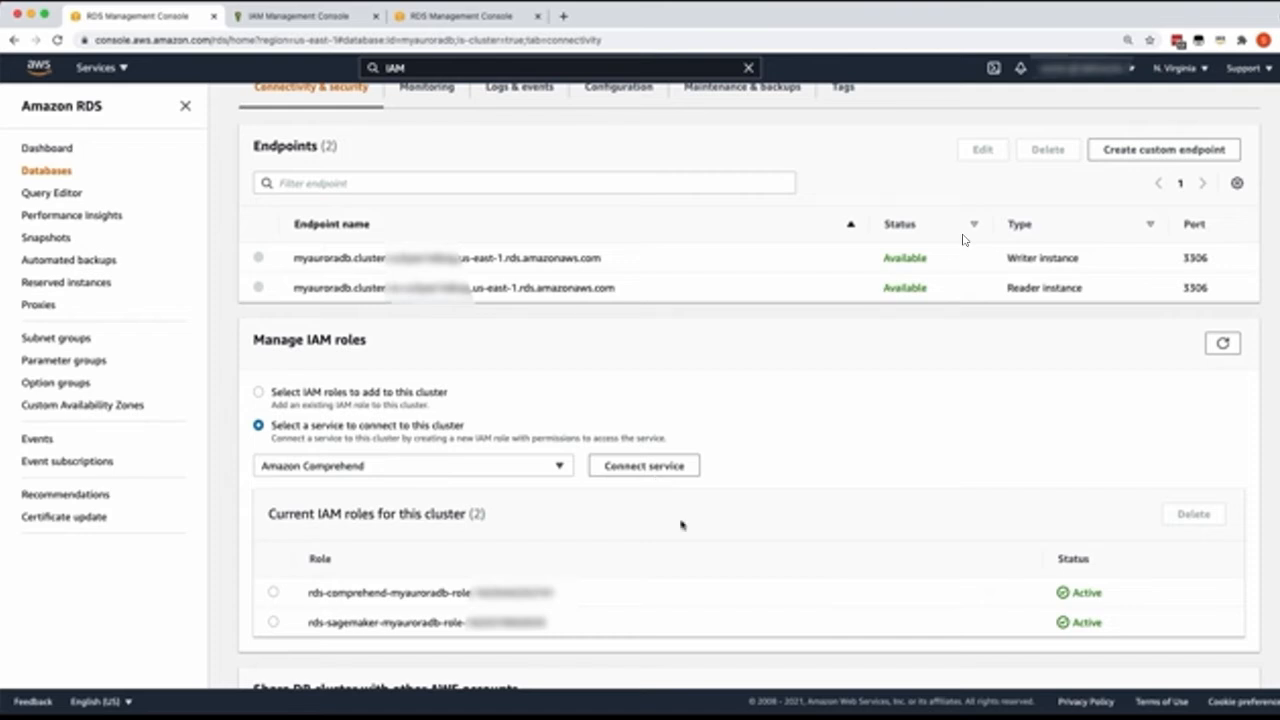
Copy the full name of the rds-comprehend-myauroradb role from the cluster's current IAM roles.
scroll(681, 524, "down", 1)
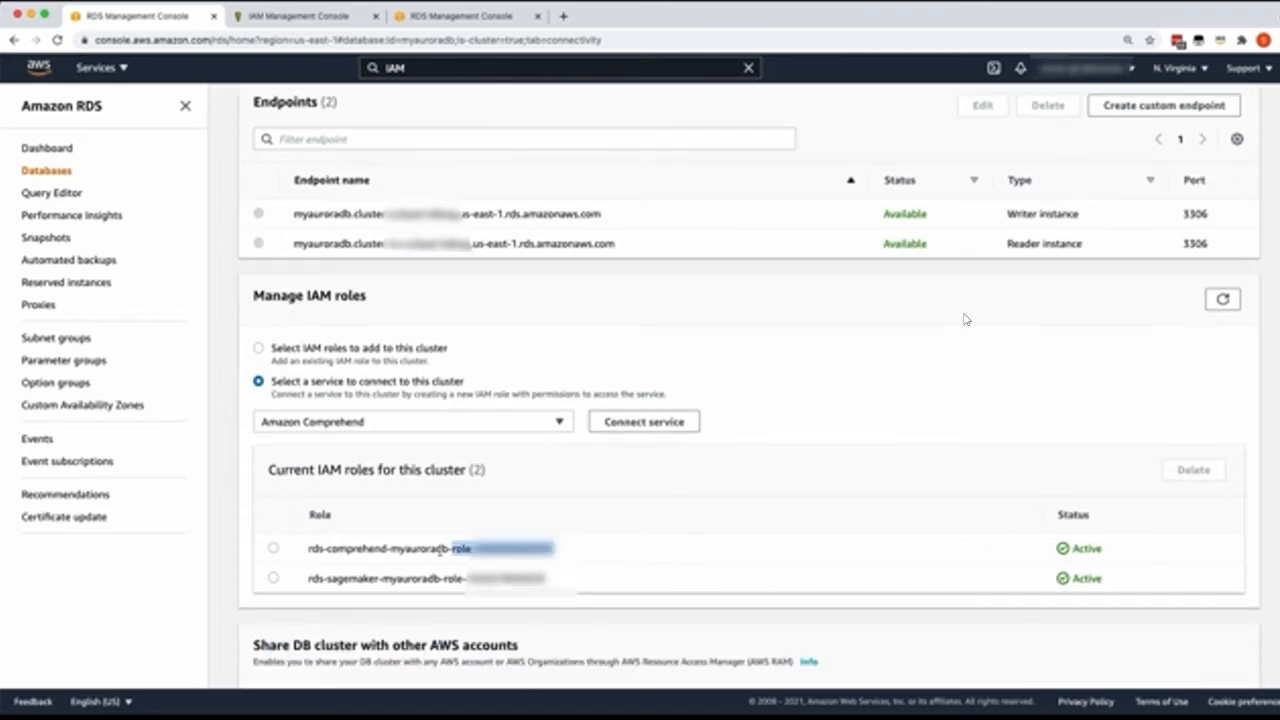
triple_click(316, 552)
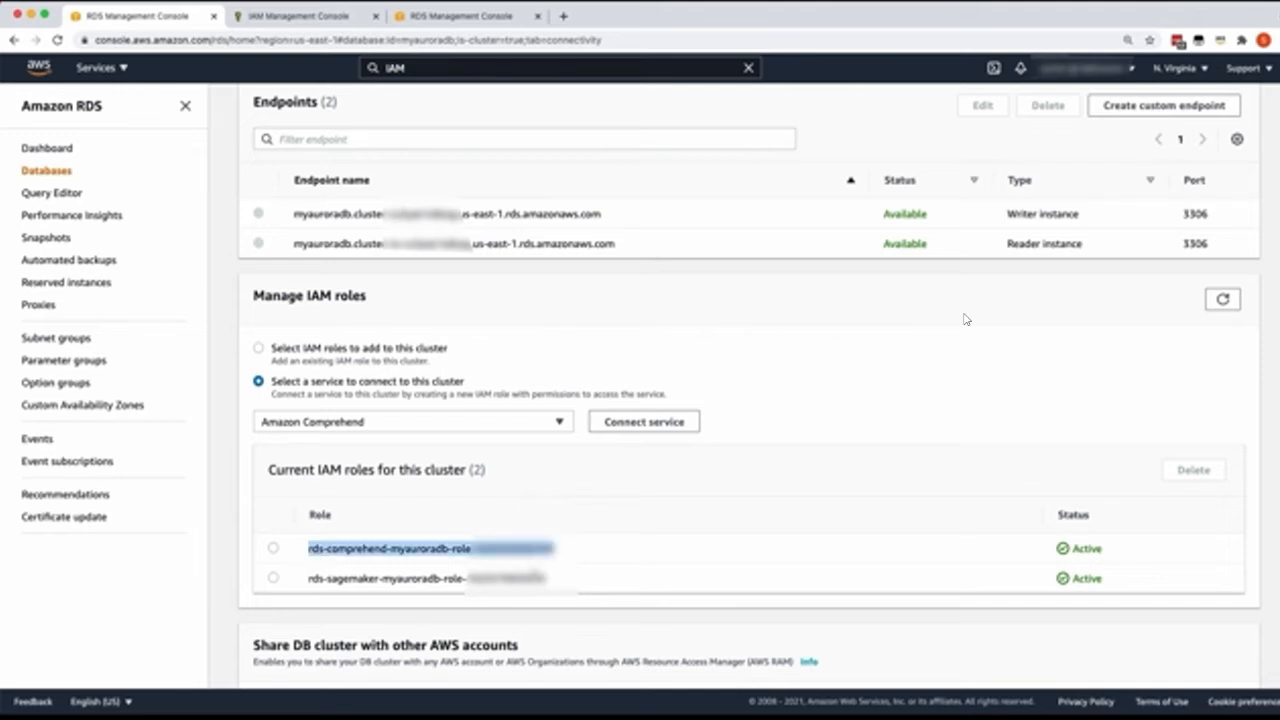
triple_click(309, 577)
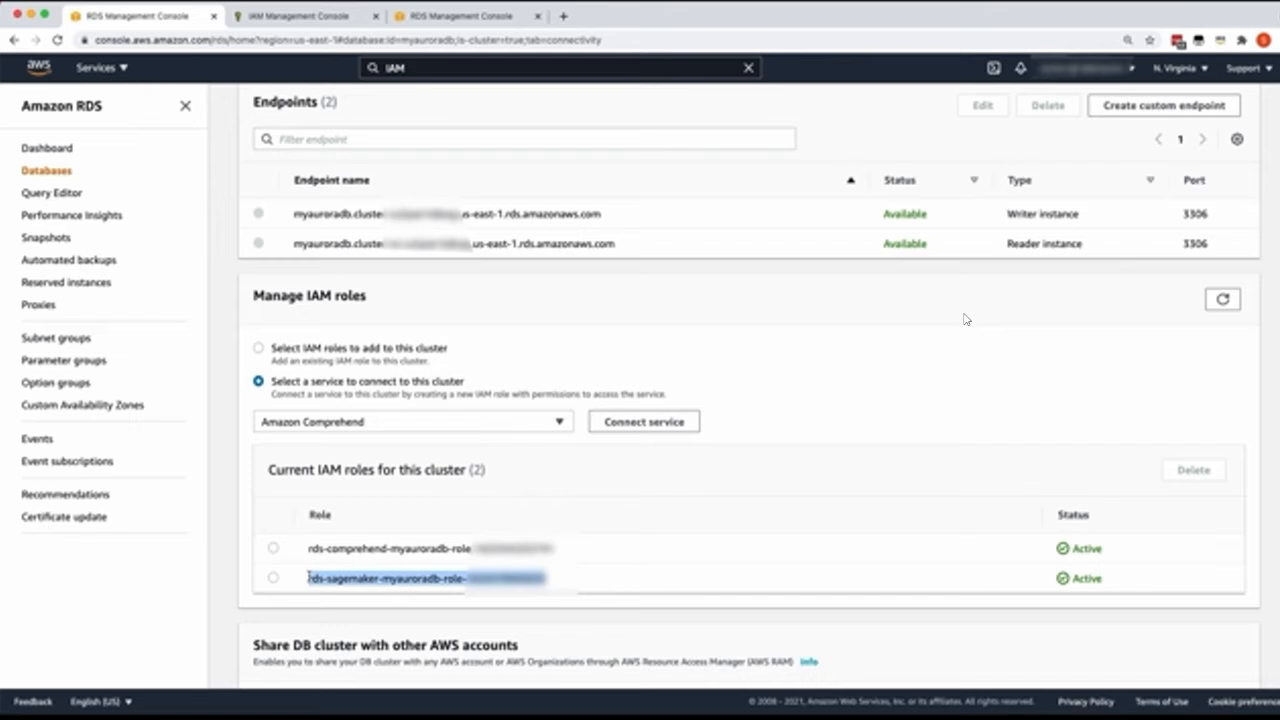
left_click(310, 548)
left_click_drag(310, 548, 589, 552)
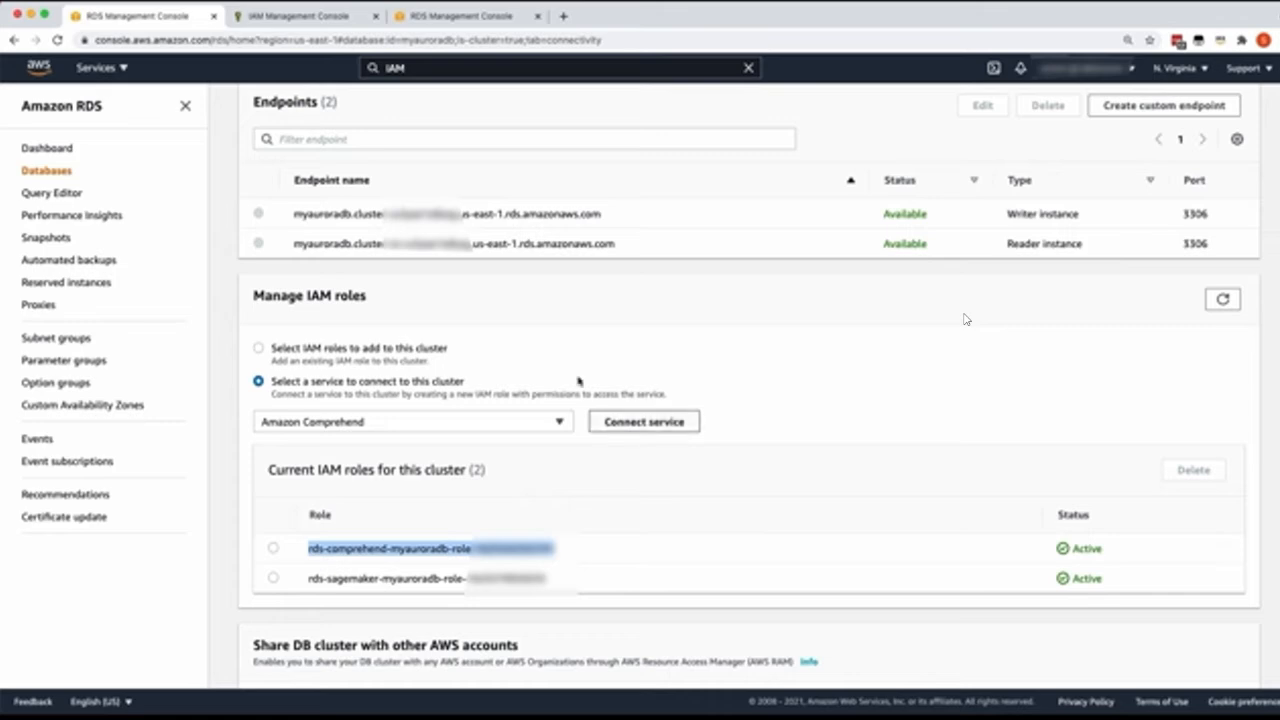
Open the IAM service in a new browser tab while keeping the RDS cluster page open, and switch to it.
left_click(423, 69)
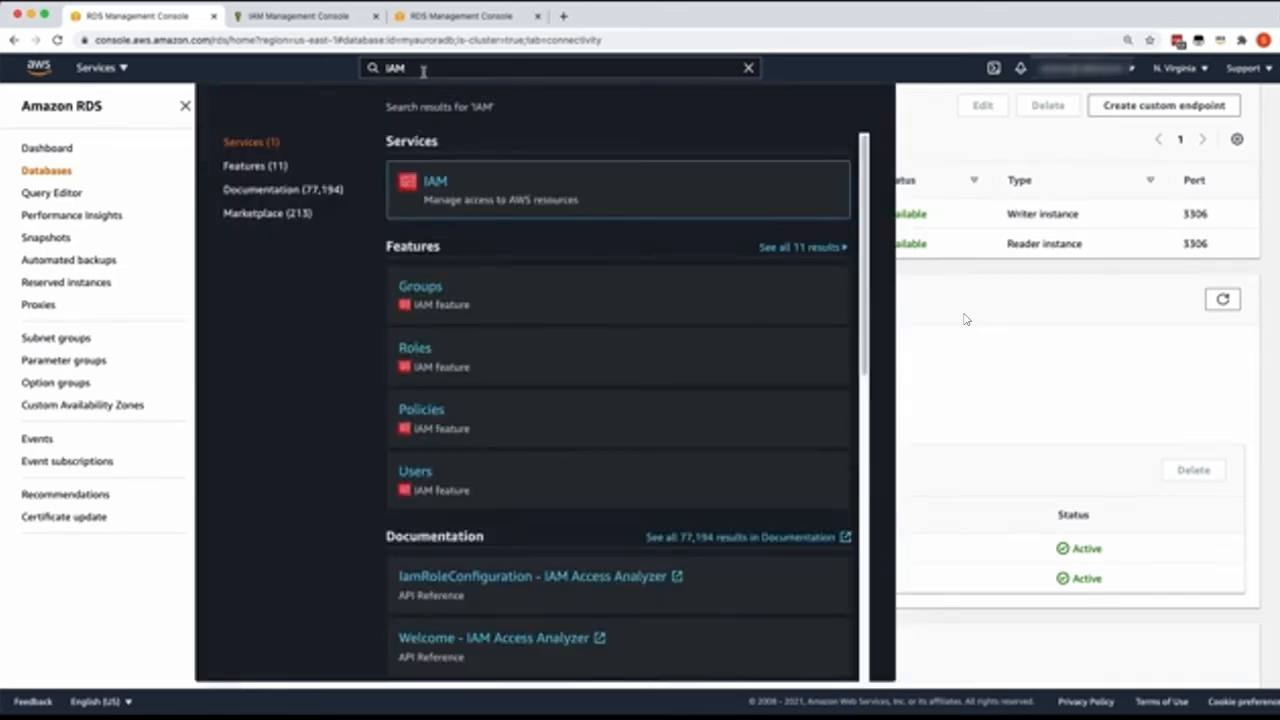
left_click(433, 182, "super")
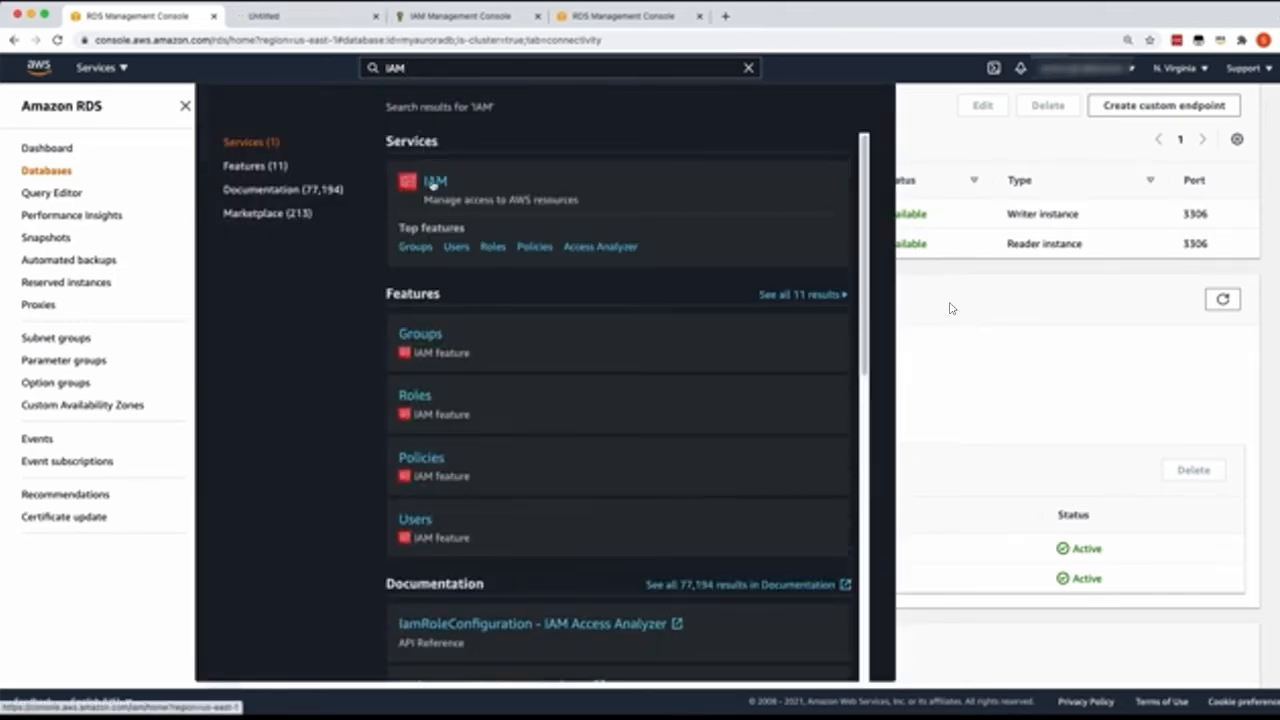
left_click(923, 160)
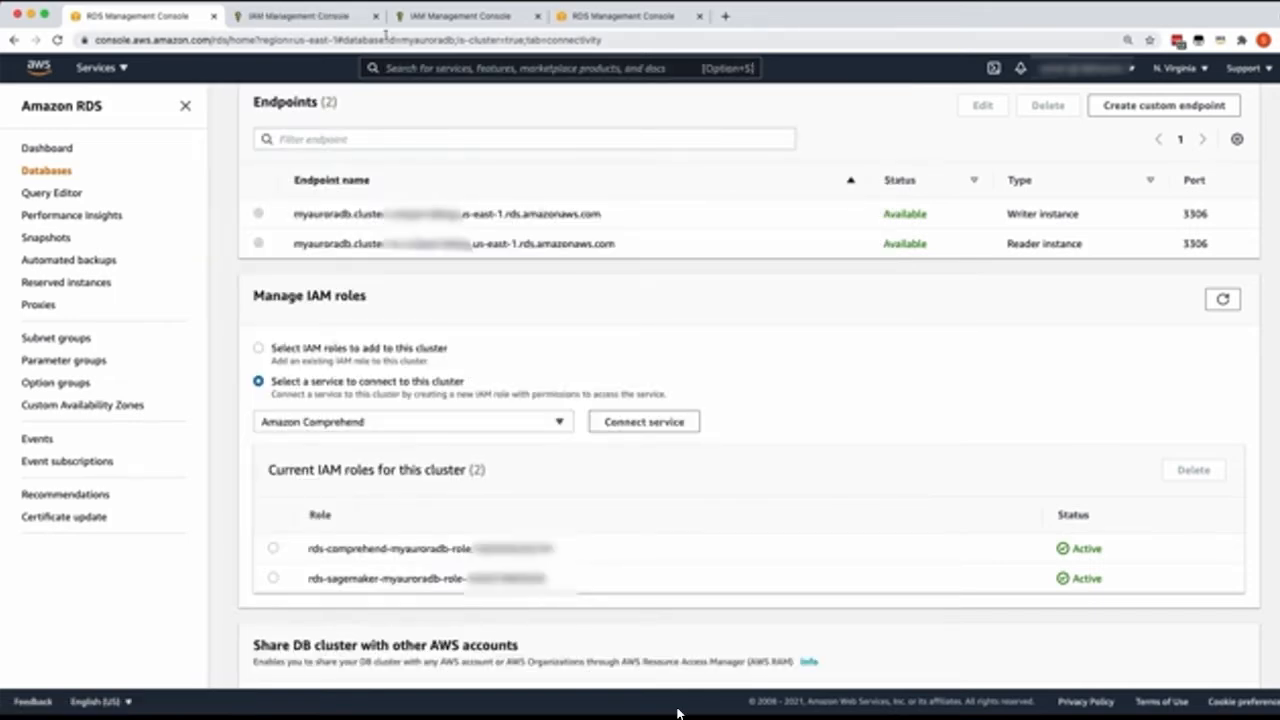
left_click(321, 20)
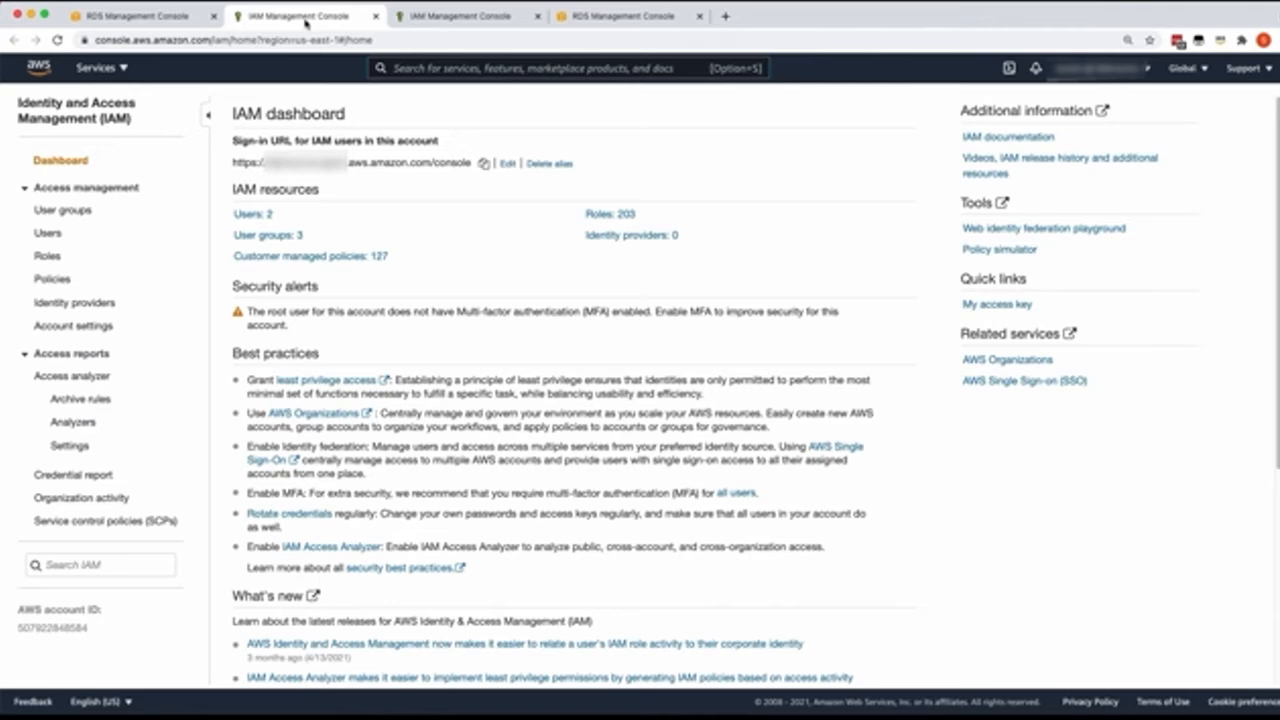
Search the IAM roles for the copied Comprehend role name and open that role's summary.
left_click(48, 257)
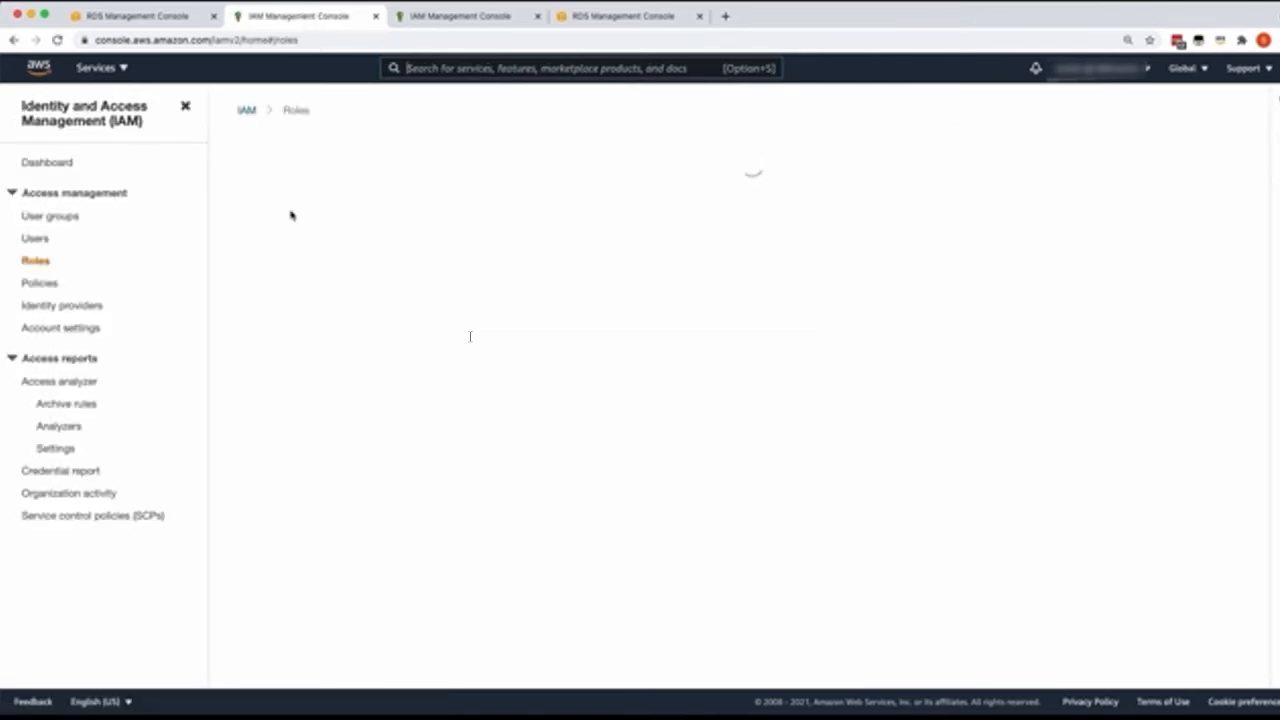
left_click(315, 211)
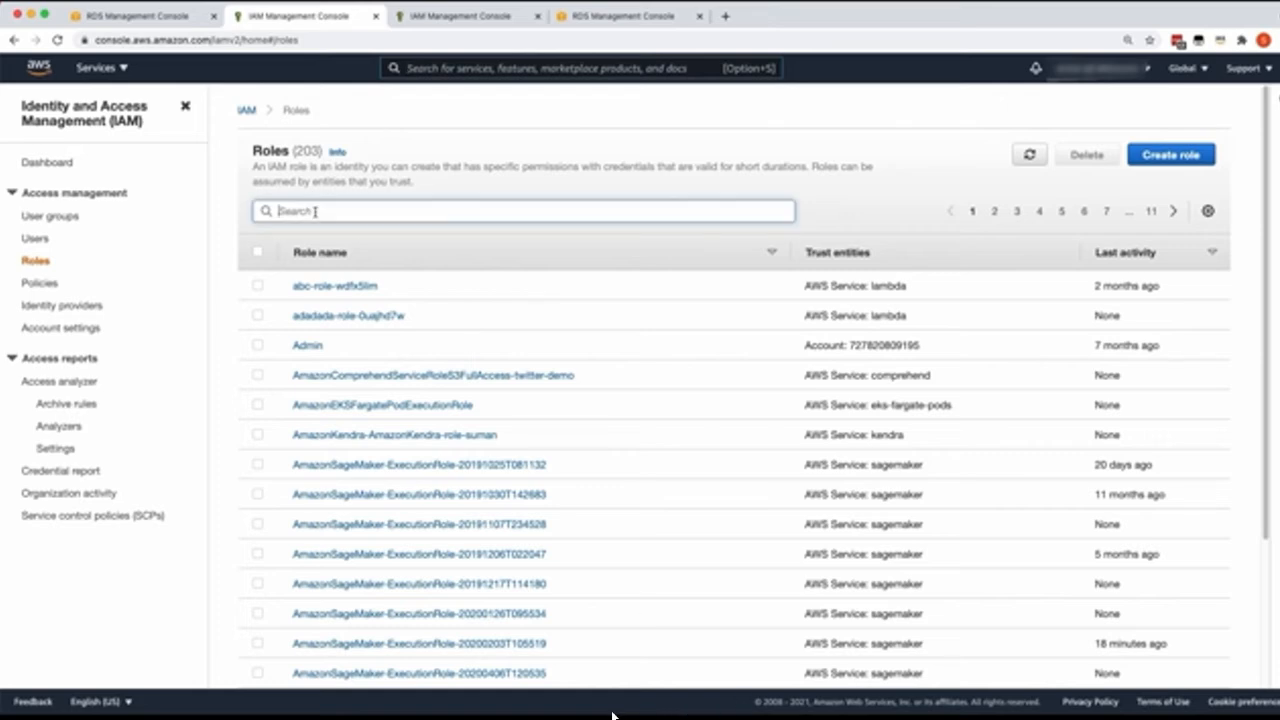
key("super+v")
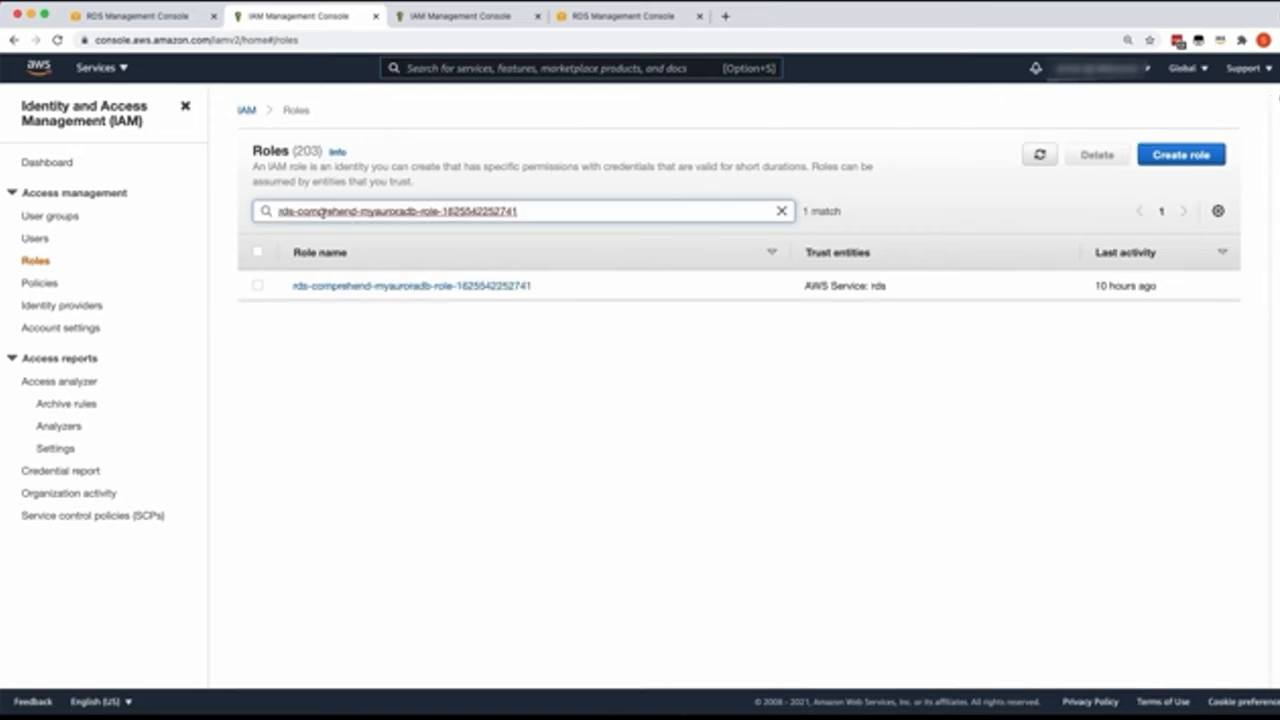
left_click(345, 287)
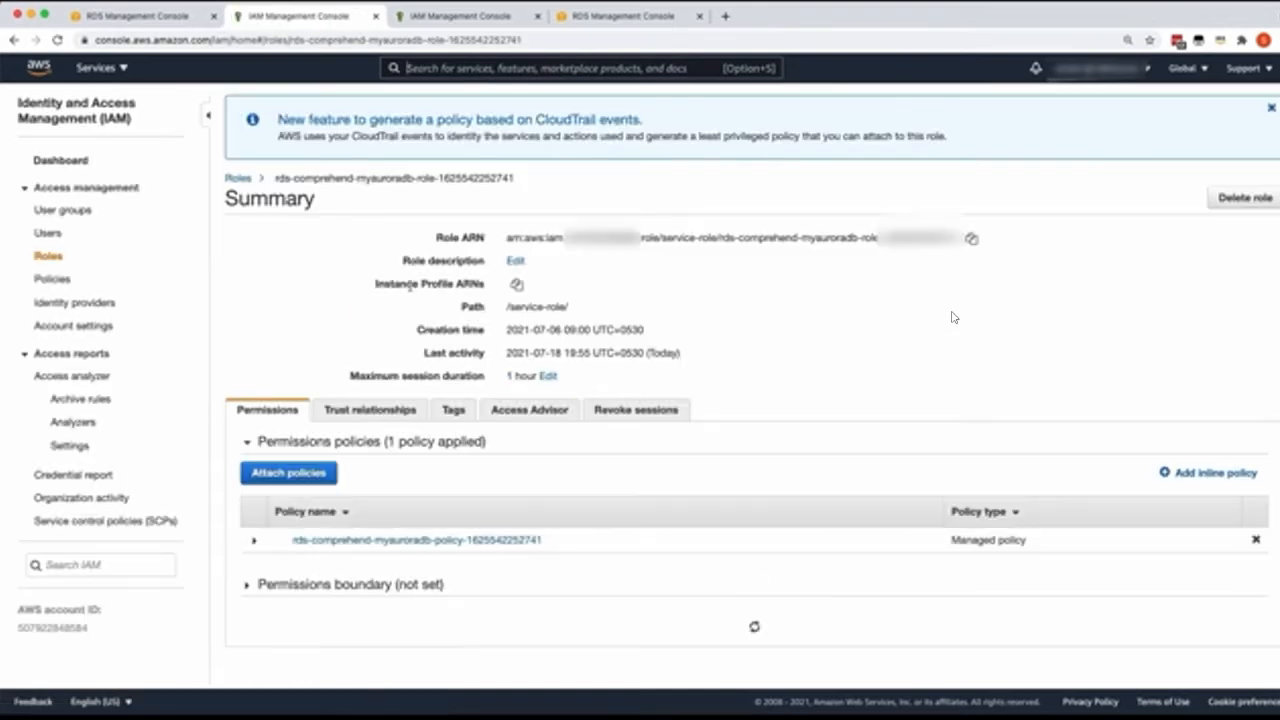
Expand the role's attached rds-comprehend-myauroradb policy and examine the Comprehend actions allowed in its JSON.
scroll(765, 338, "down", 2)
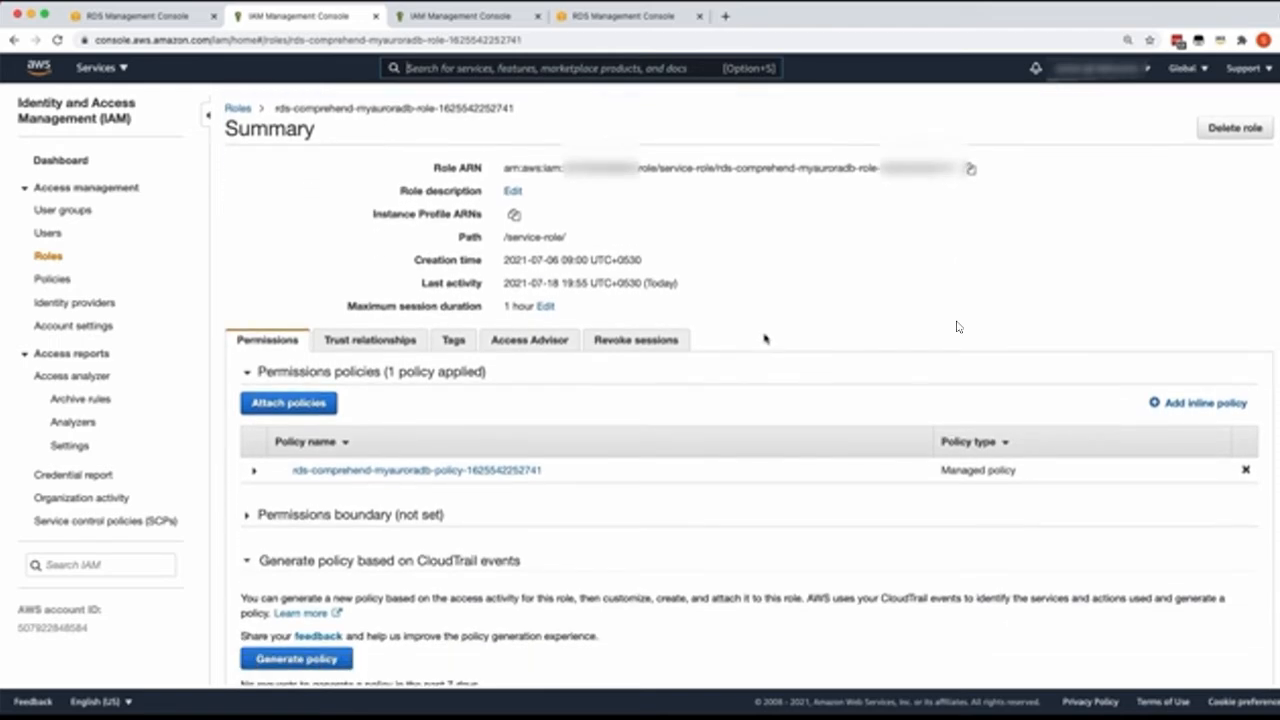
left_click(254, 471)
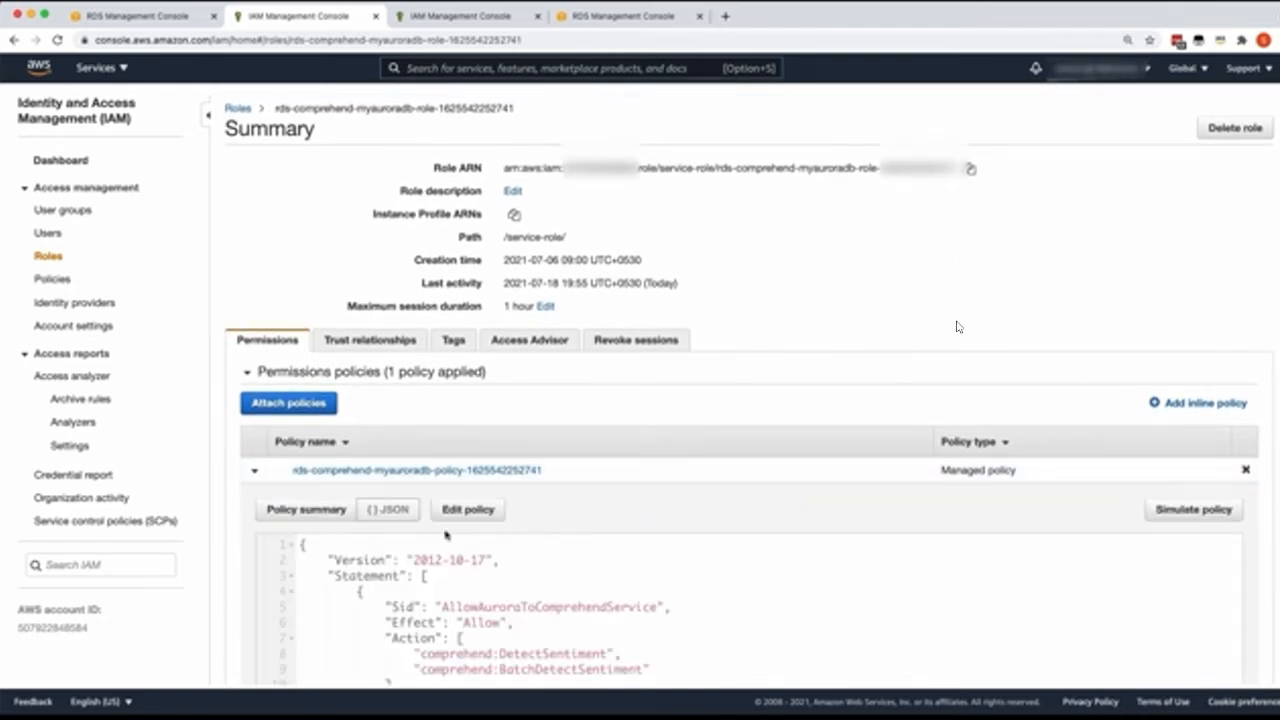
scroll(503, 545, "down", 2)
scroll(513, 572, "down", 3)
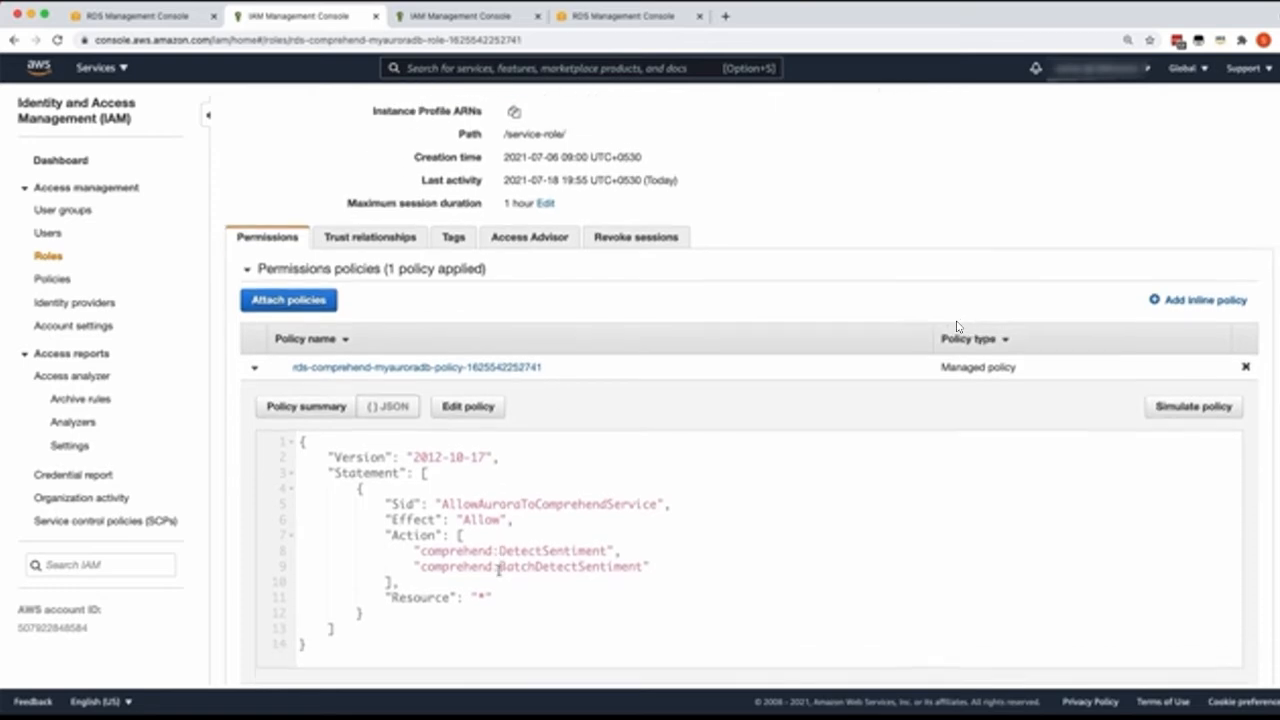
left_click_drag(420, 437, 659, 457)
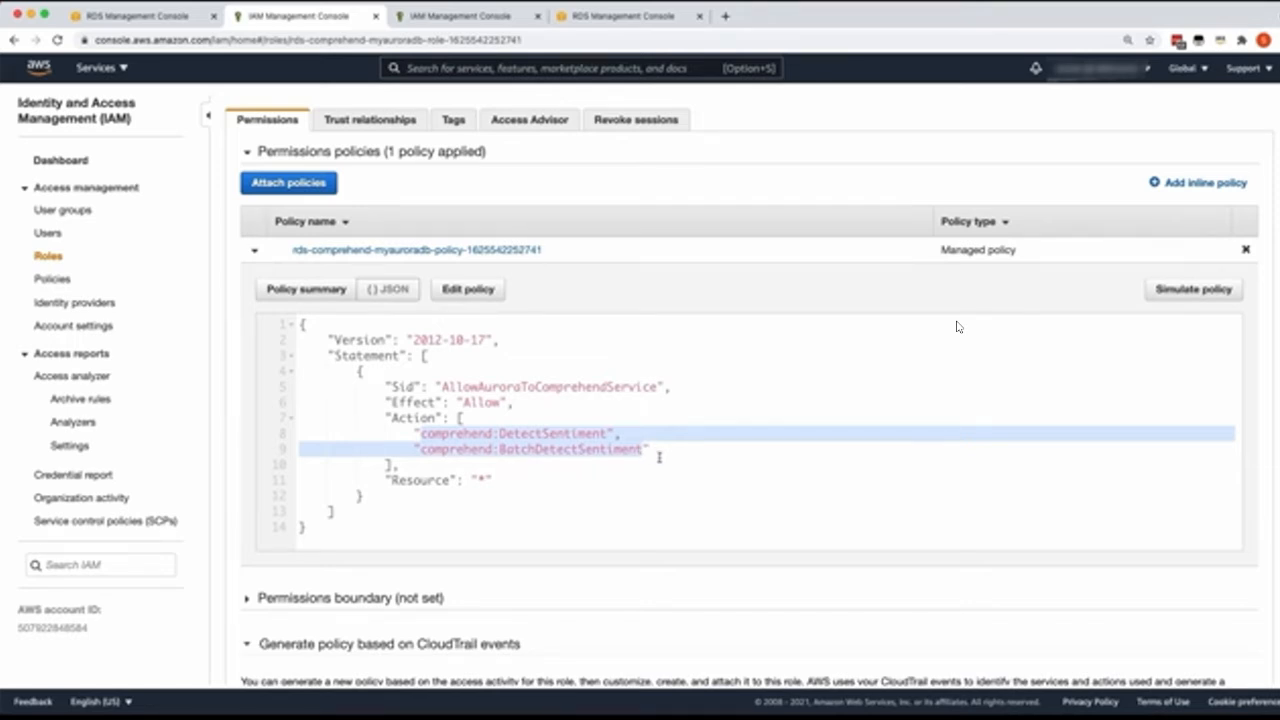
left_click(659, 457)
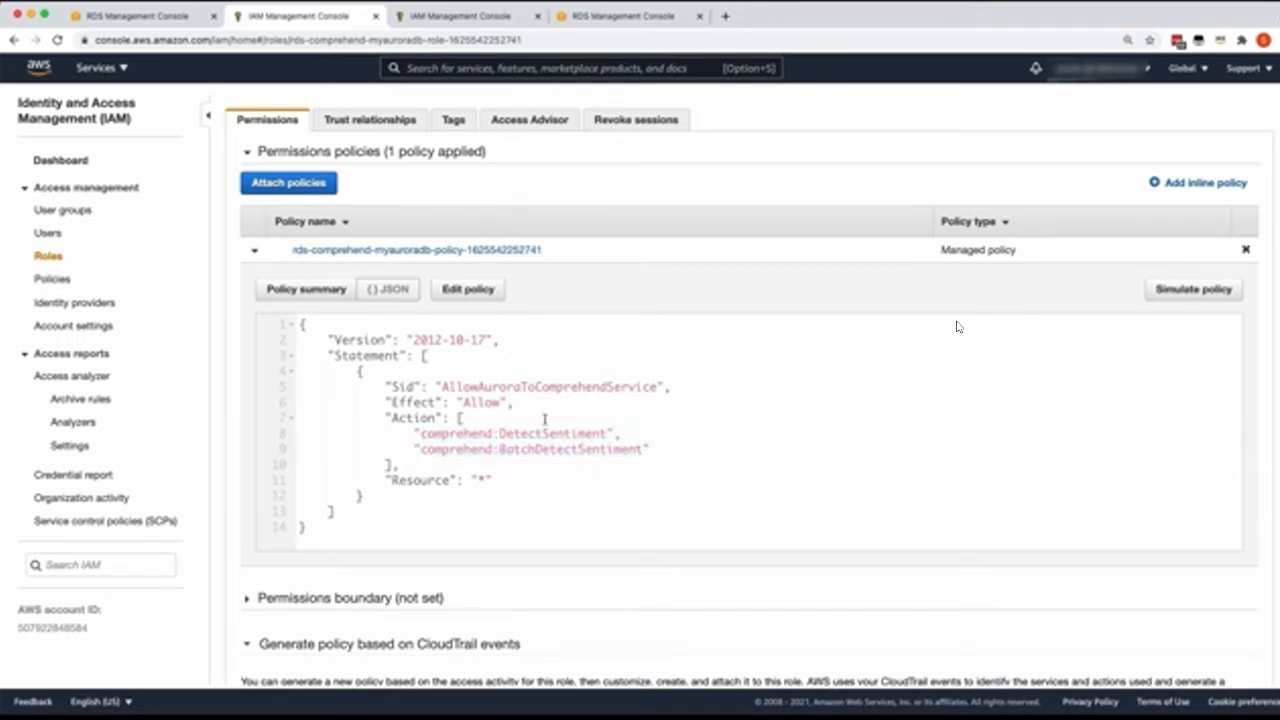
Examine the trusted entities in the Comprehend role's trust relationships.
left_click(357, 121)
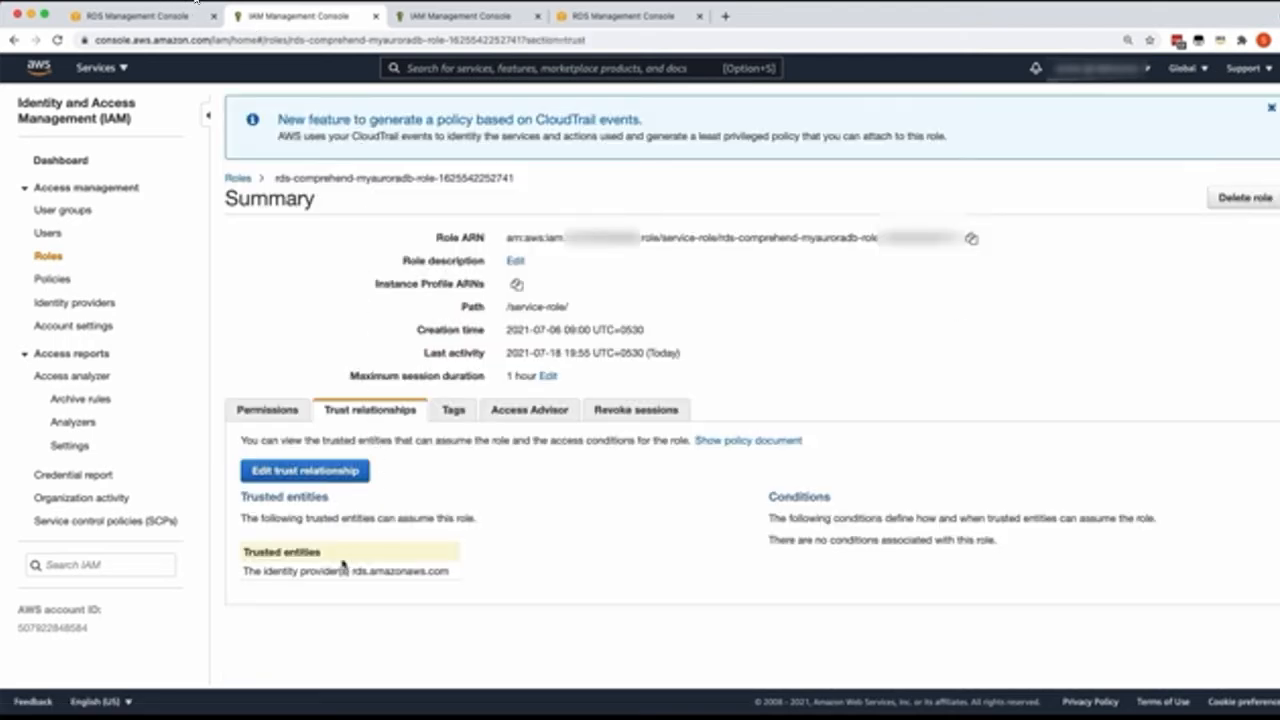
left_click_drag(355, 572, 450, 573)
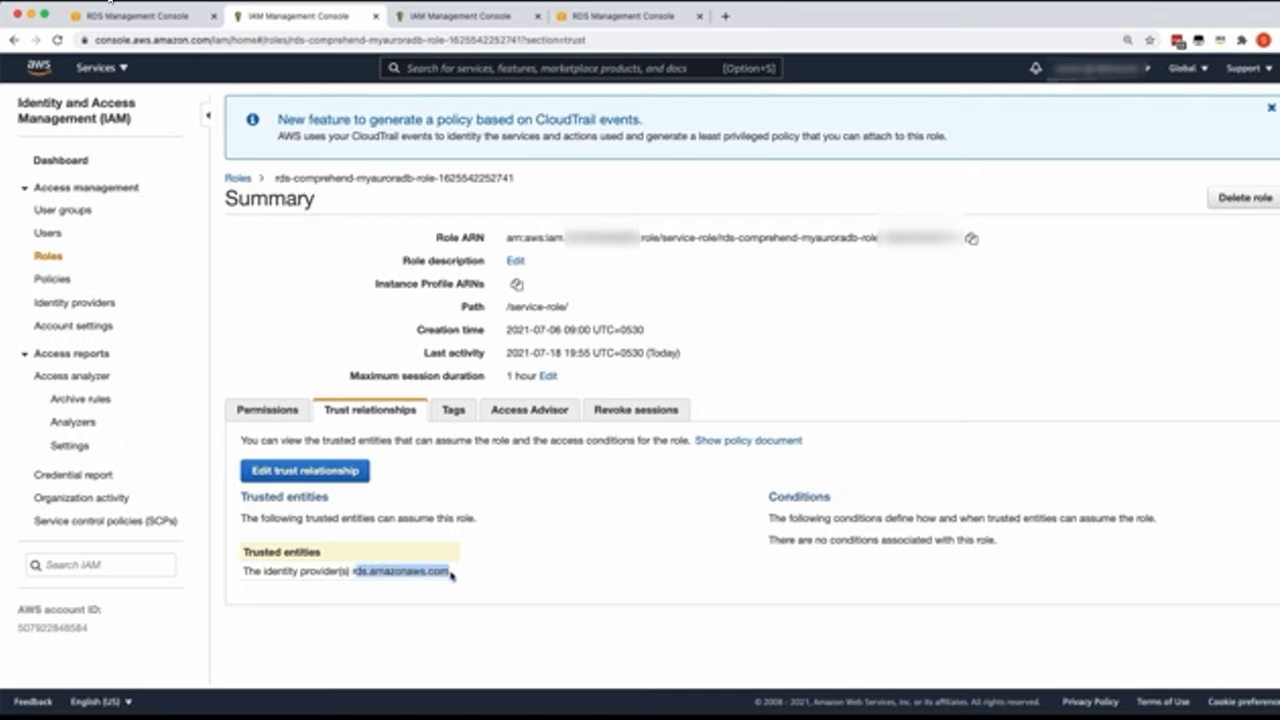
left_click_drag(353, 574, 497, 580)
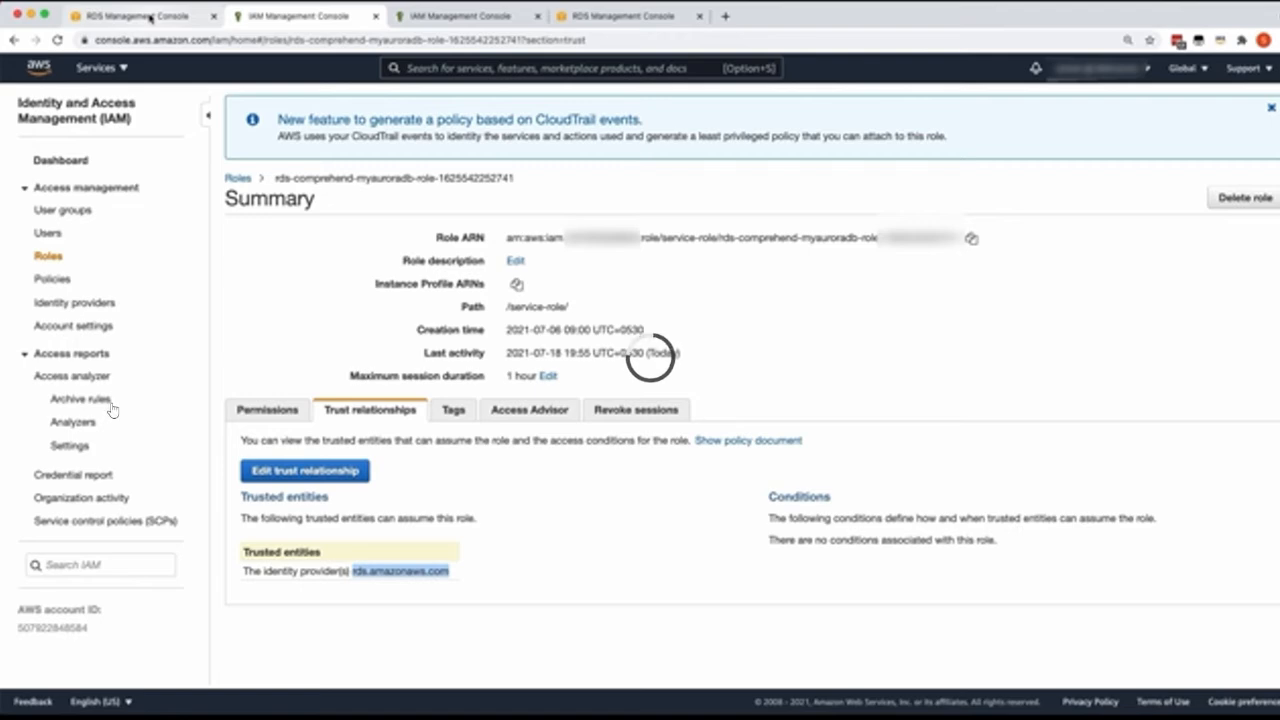
Return to the myauroradb cluster's configuration details and open its DB cluster parameter group, allowawsaccesstoexternalservices, in a new browser tab.
left_click(150, 18)
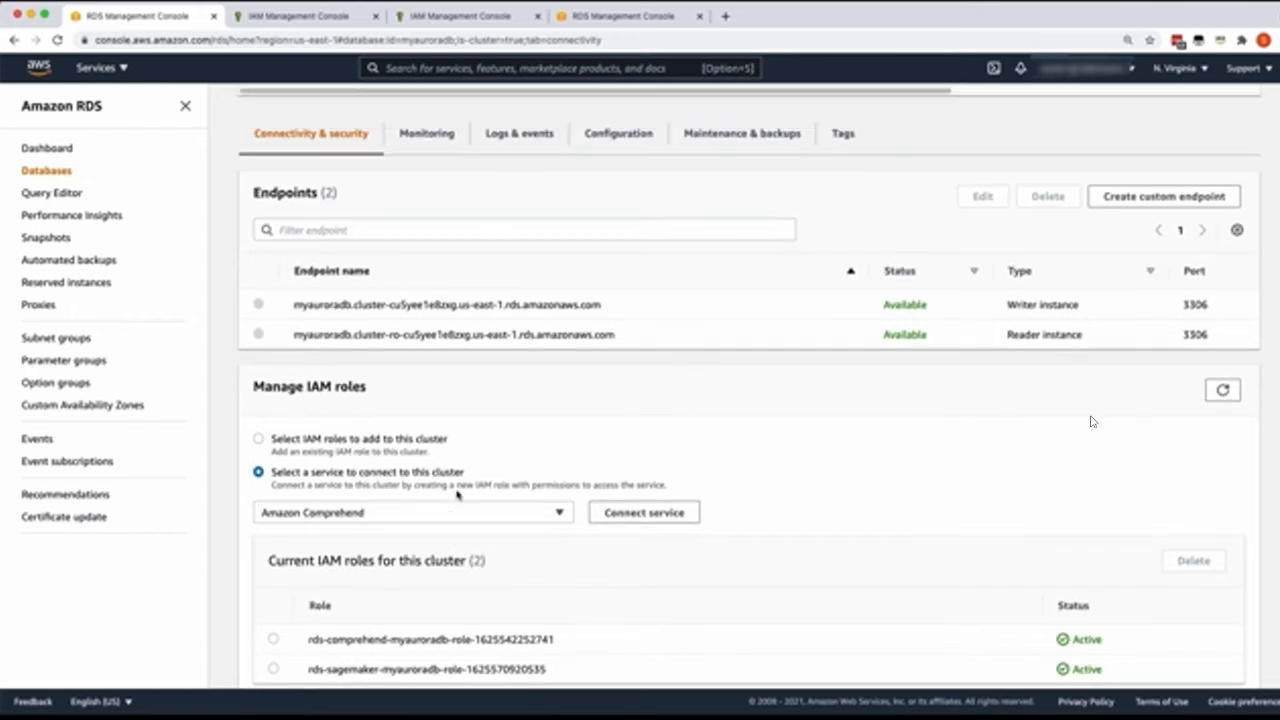
scroll(1088, 420, "up", 2)
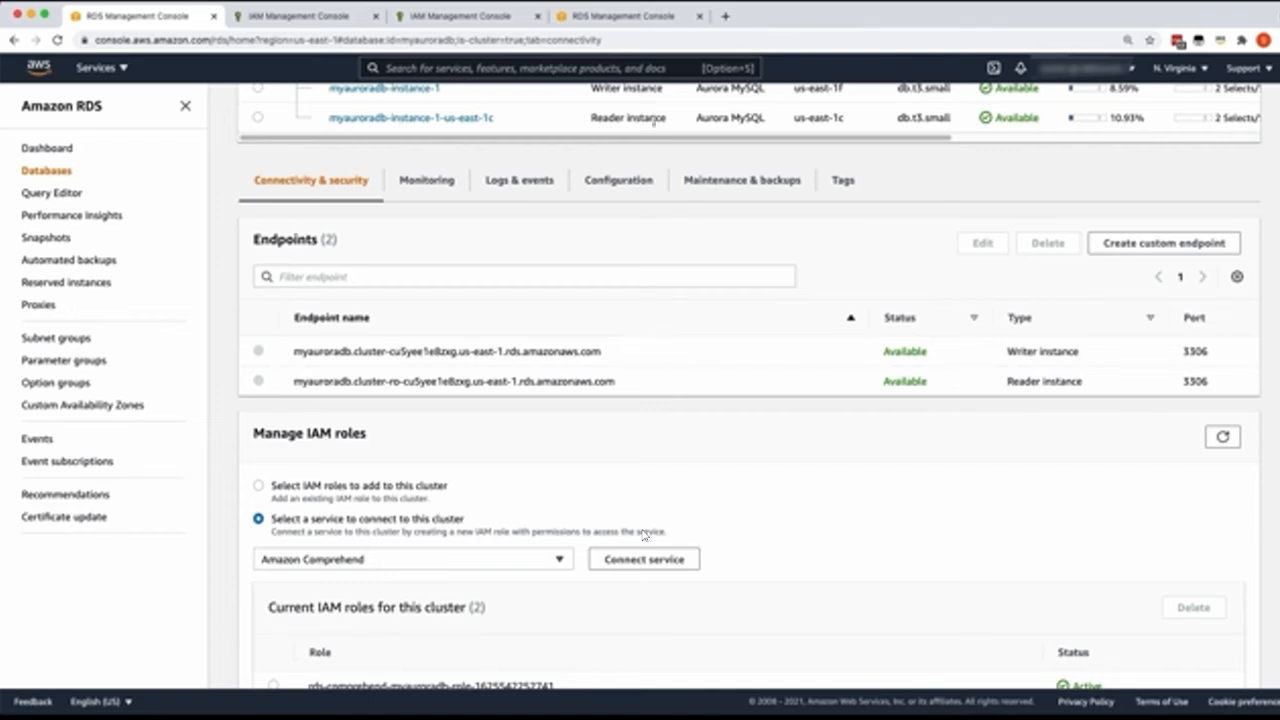
left_click(604, 182)
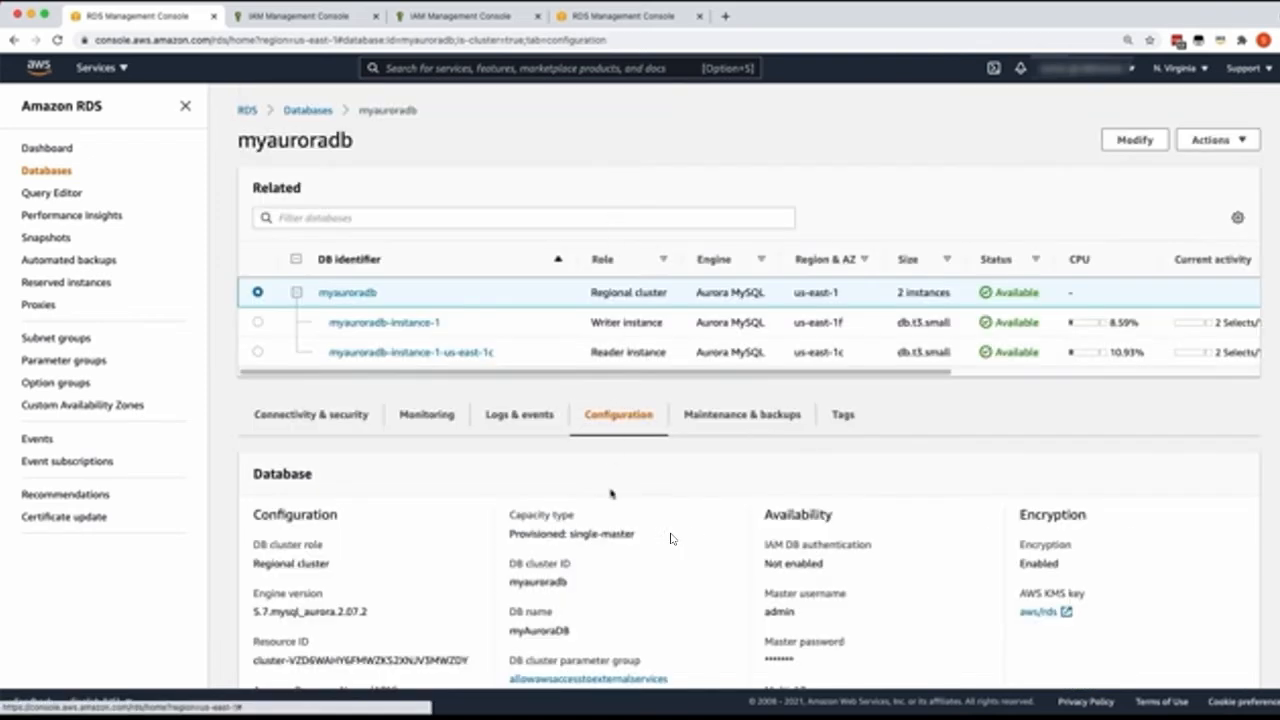
scroll(612, 492, "down", 2)
scroll(612, 492, "down", 3)
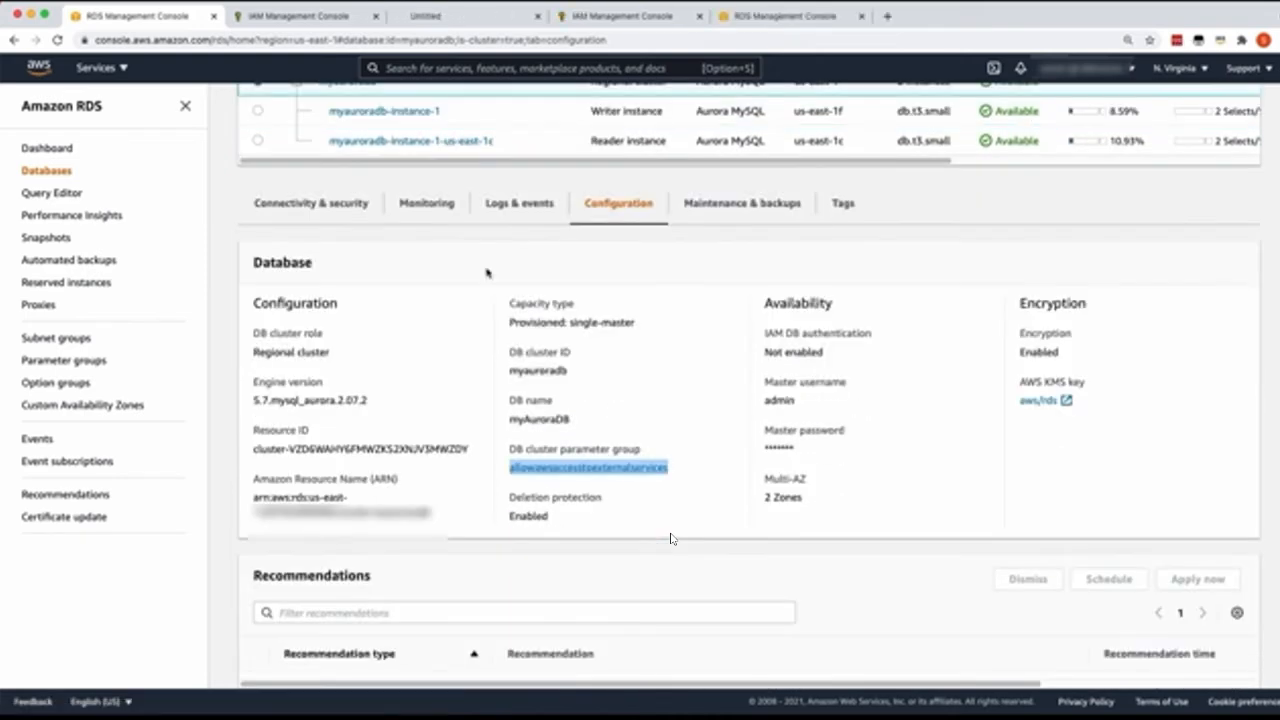
left_click(444, 18)
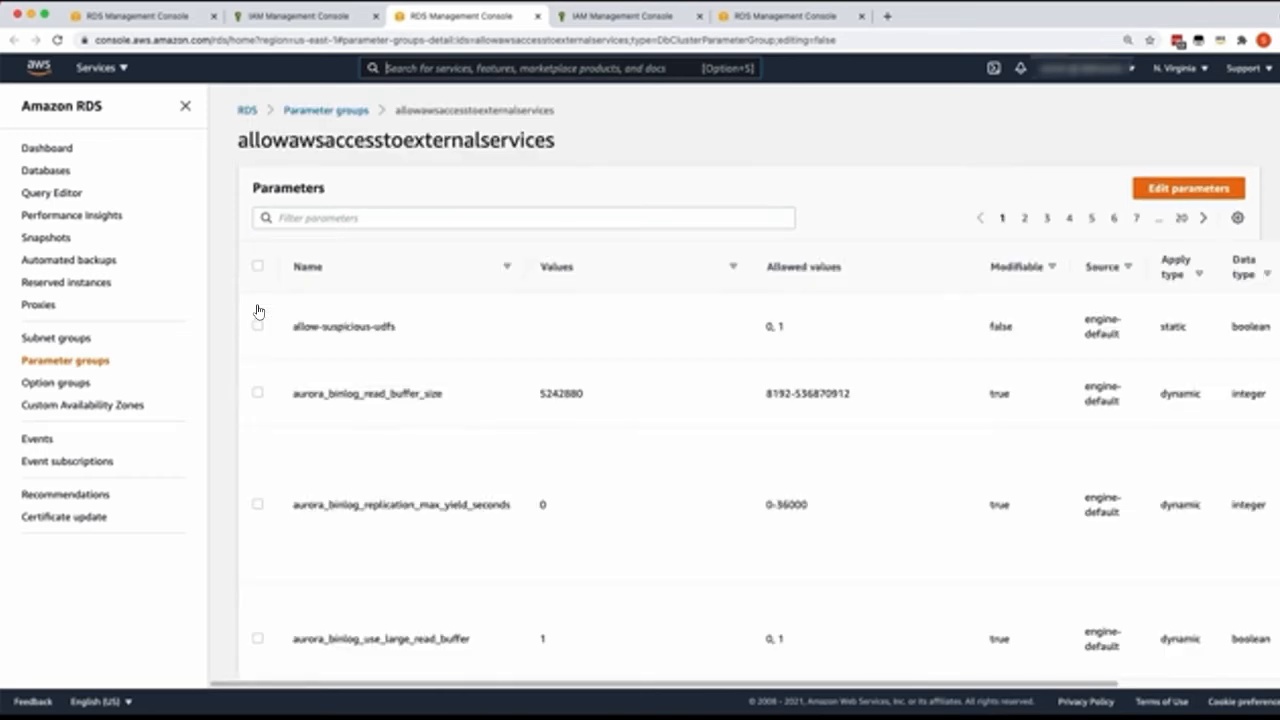
Filter the parameter group by "compreh" and examine the aws_default_comprehend_role parameter's name and role ARN value.
left_click(467, 222)
type("comp")
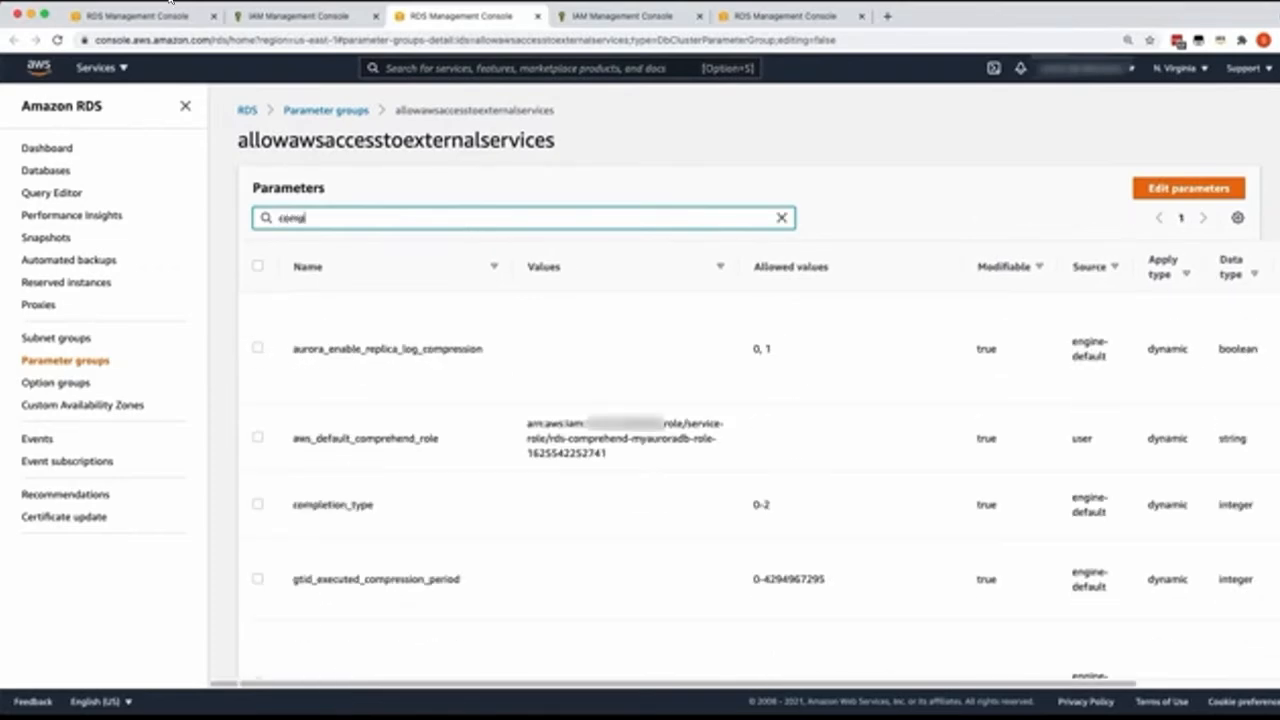
type("r")
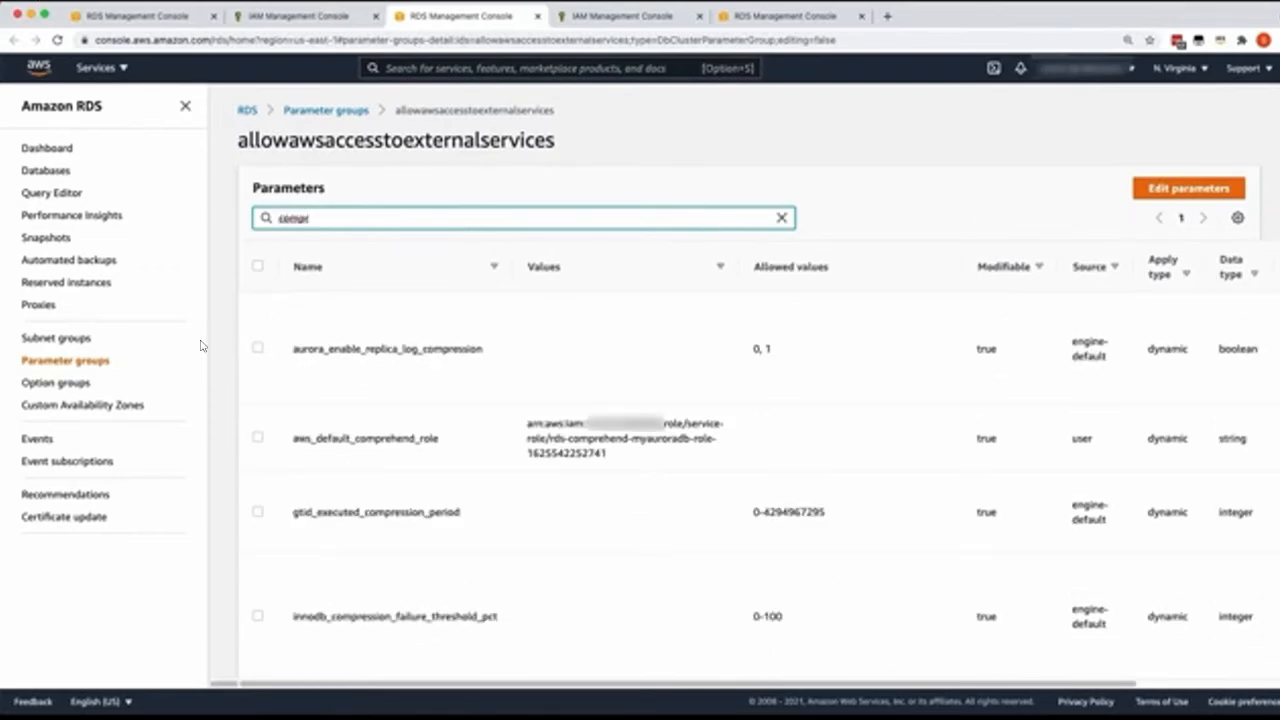
type("eh")
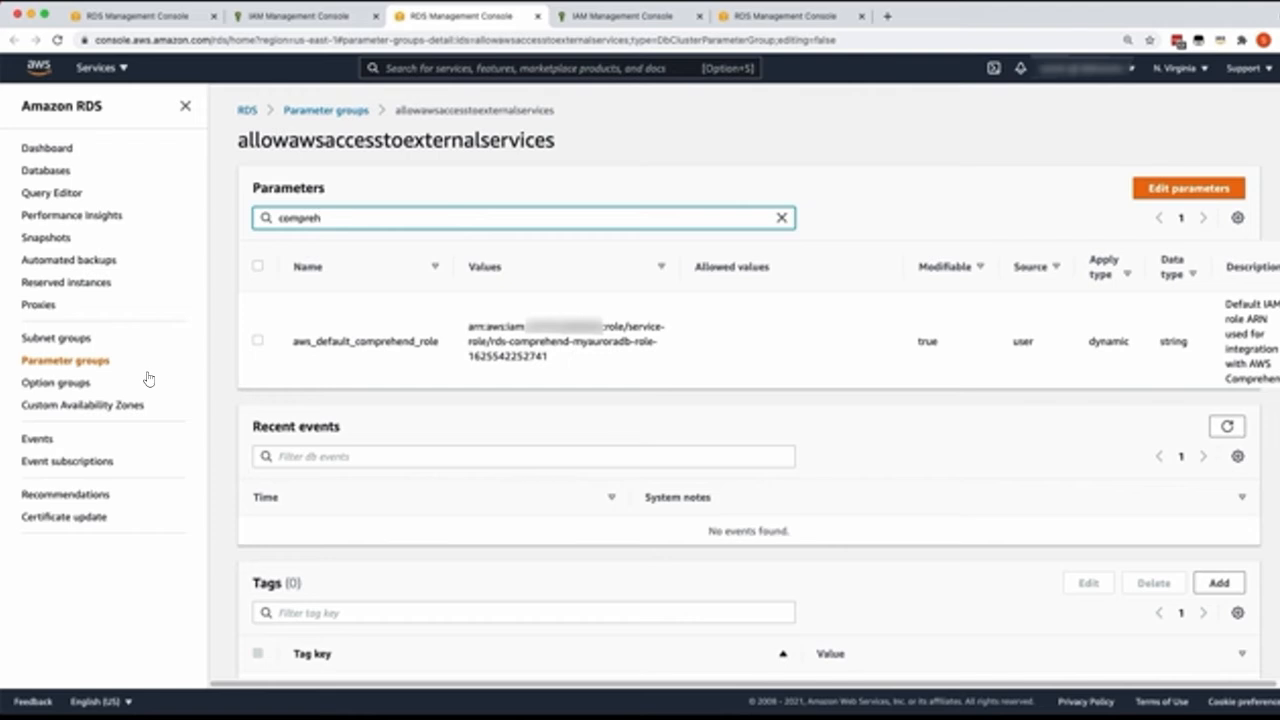
double_click(359, 340)
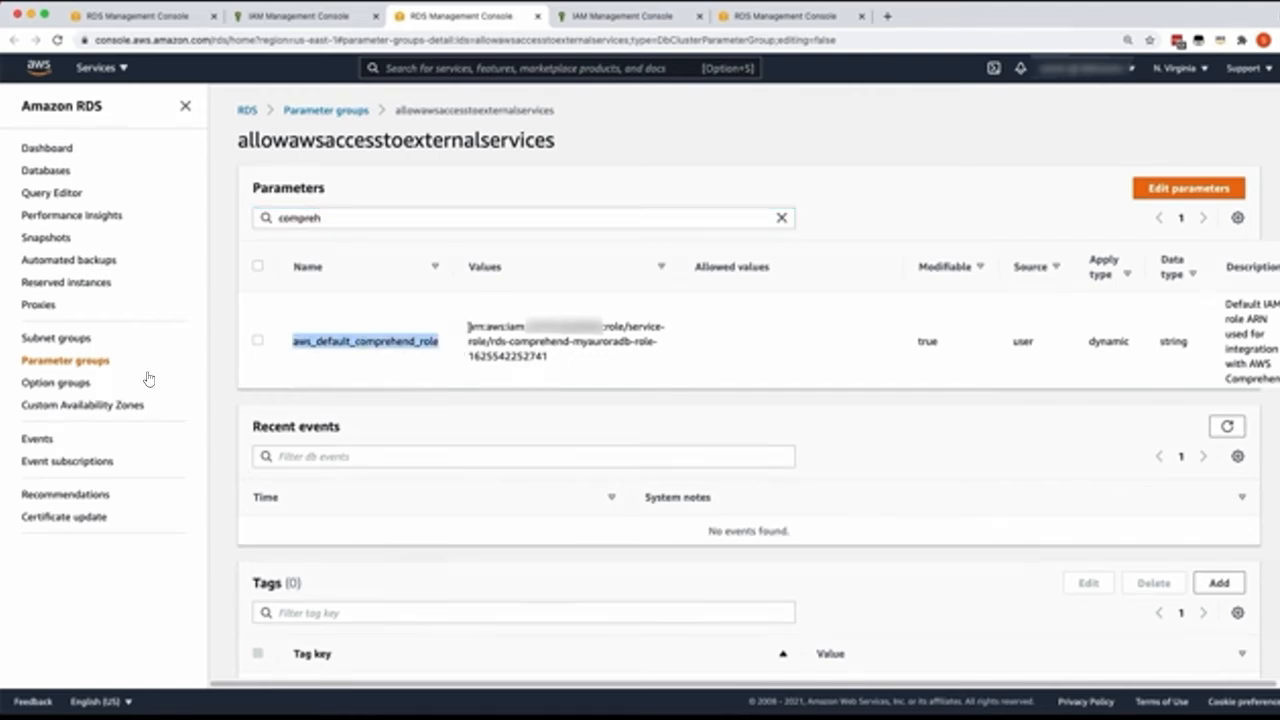
left_click_drag(468, 327, 557, 366)
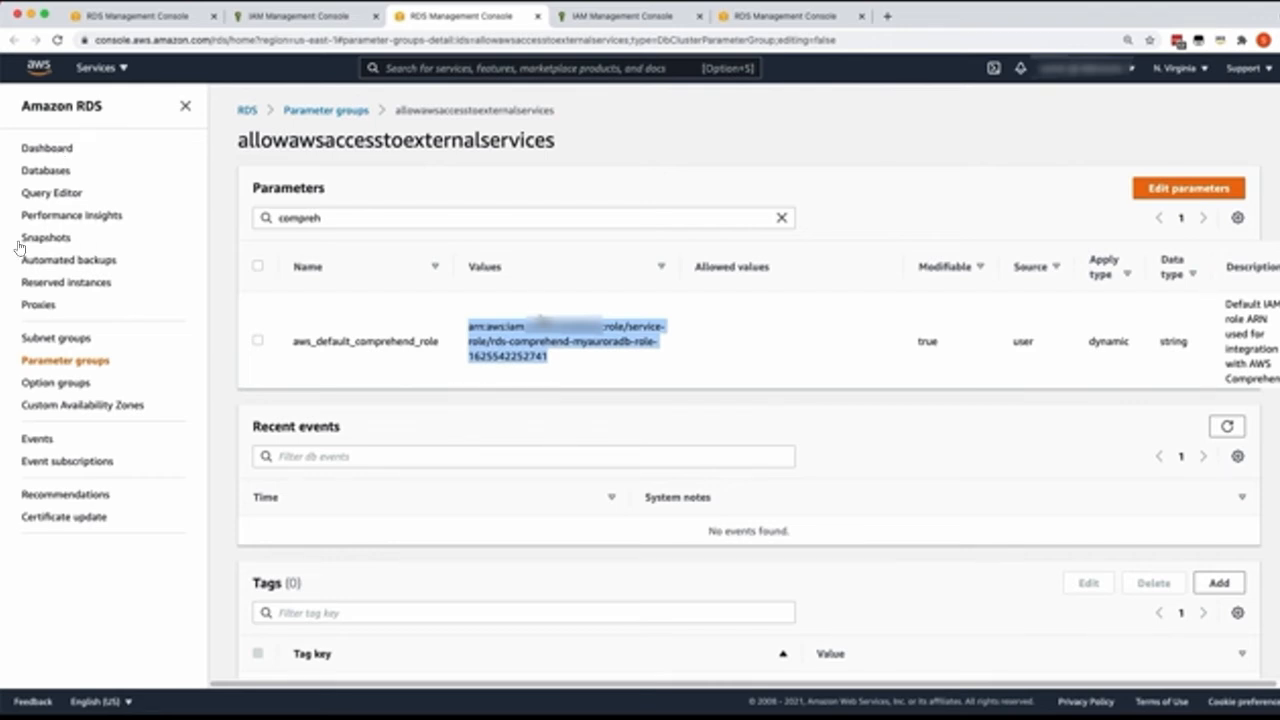
Filter the parameter group by "sagemaker" and examine the aws_default_sagemaker_role parameter's name and role ARN value.
double_click(387, 216)
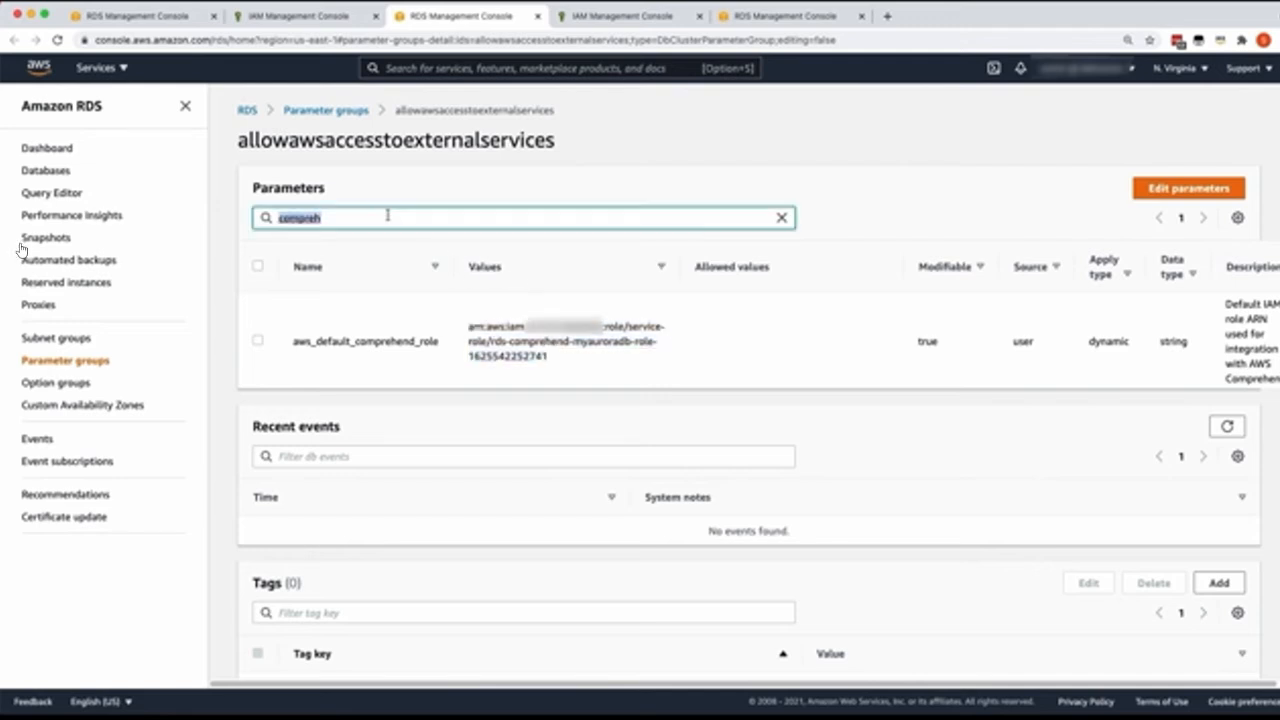
type("sagemak")
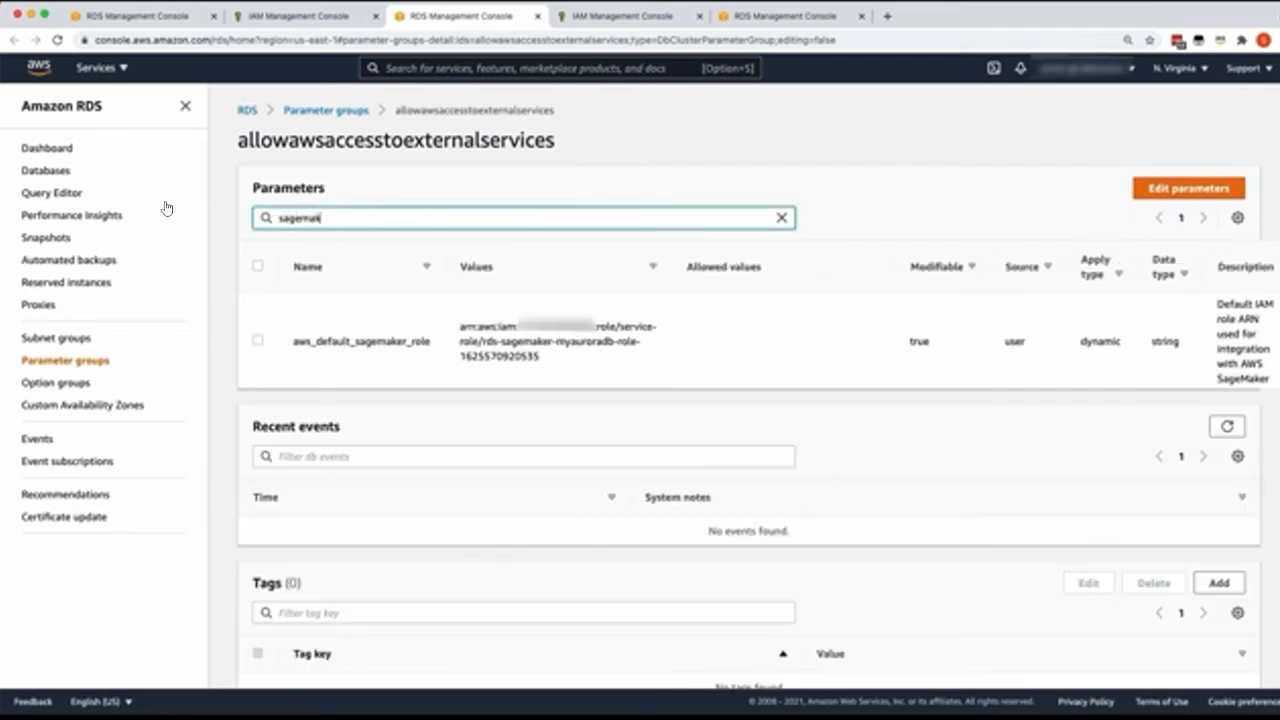
type("er")
double_click(375, 341)
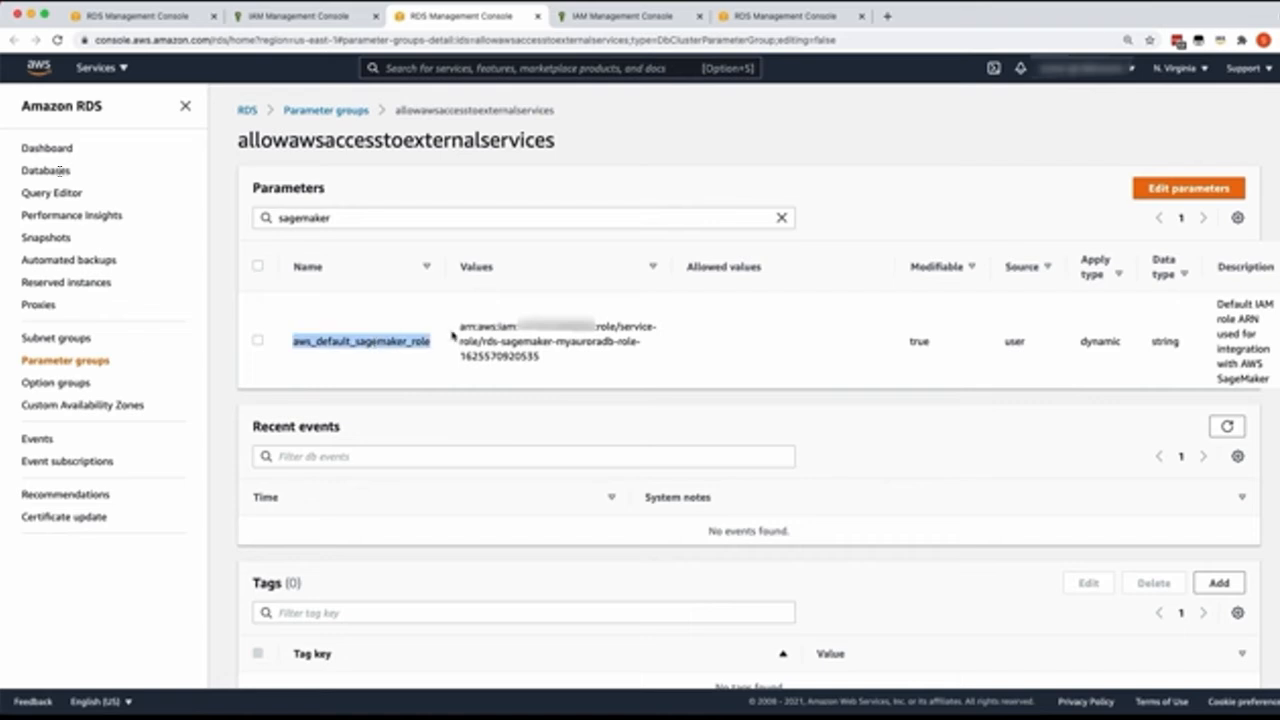
left_click_drag(459, 326, 545, 367)
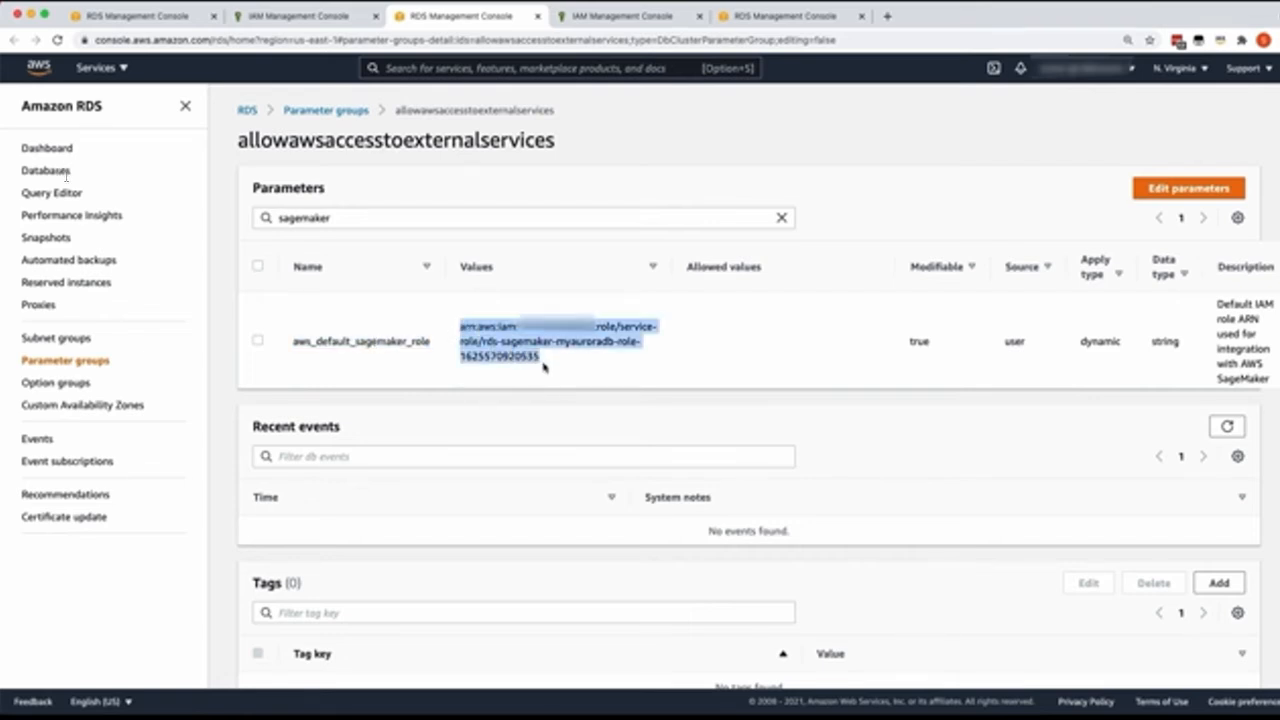
left_click(578, 370)
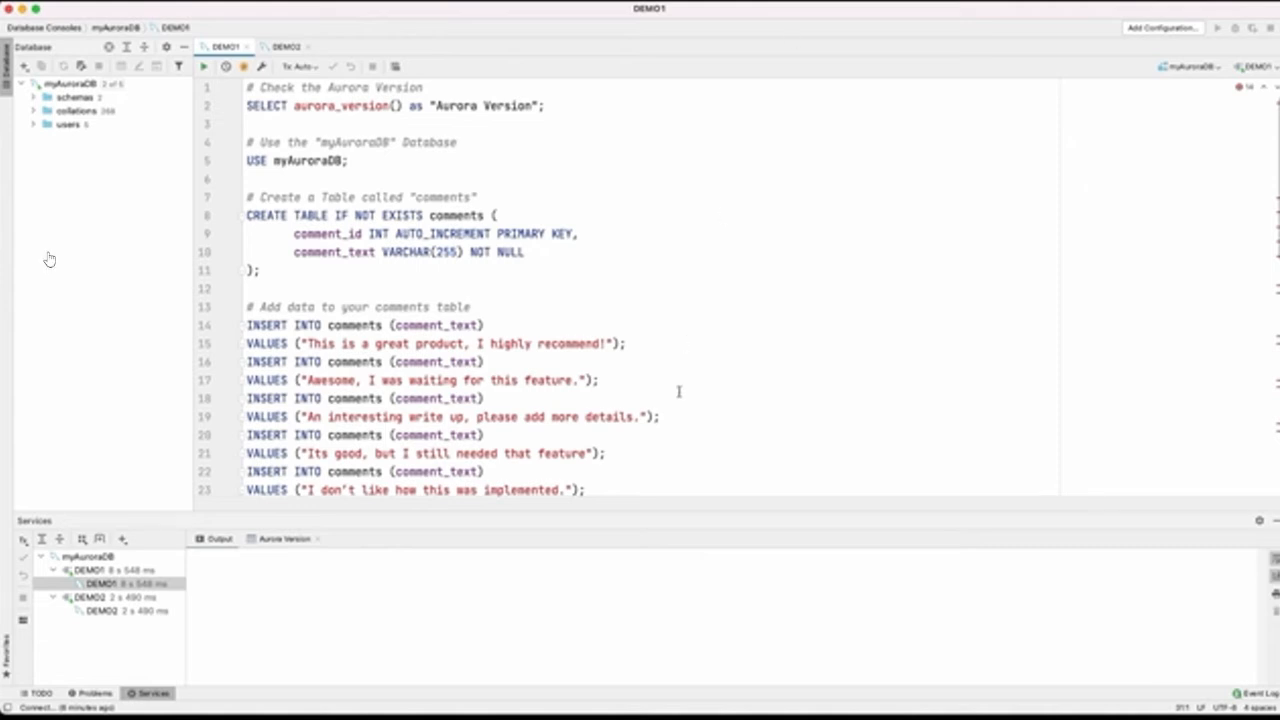
In the DEMO1 database console, run only the aurora_version() query and check the returned Aurora version.
key("shift+Left")
key("shift+Left")
key("shift+Left")
key("shift+Left")
key("shift+Left")
key("shift+Left")
key("shift+Left")
key("shift+Left")
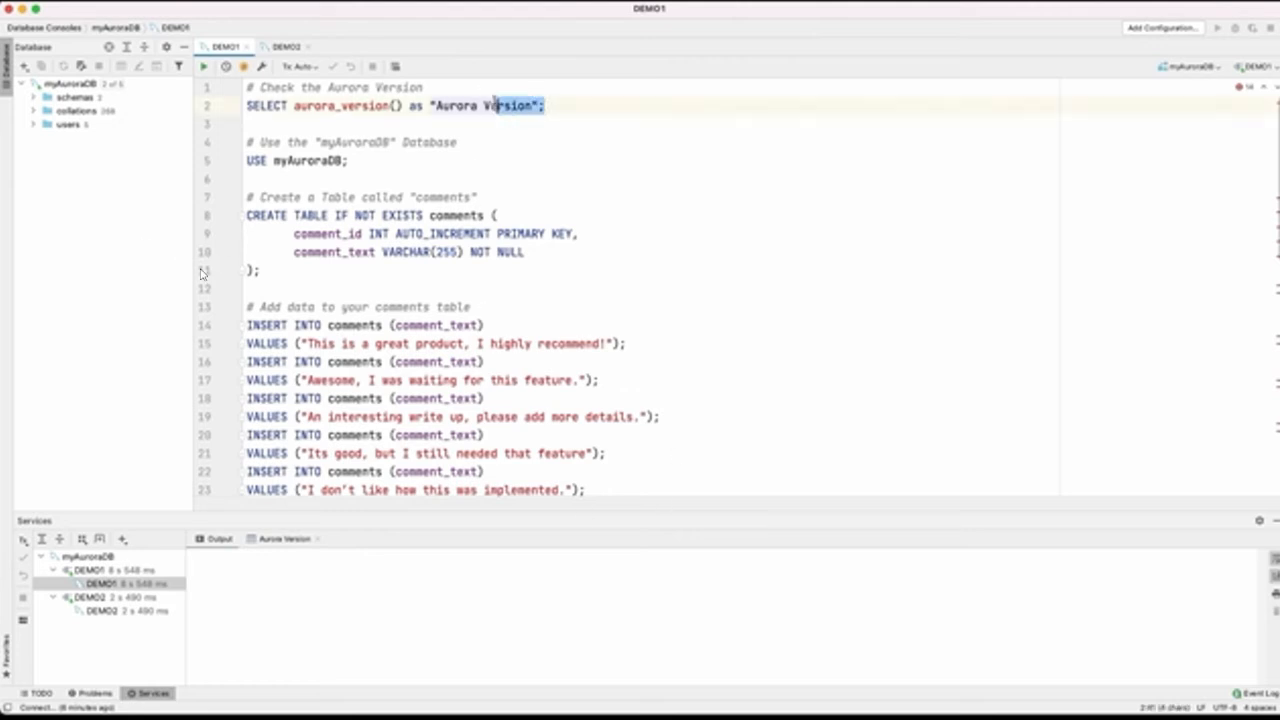
key("shift+Home")
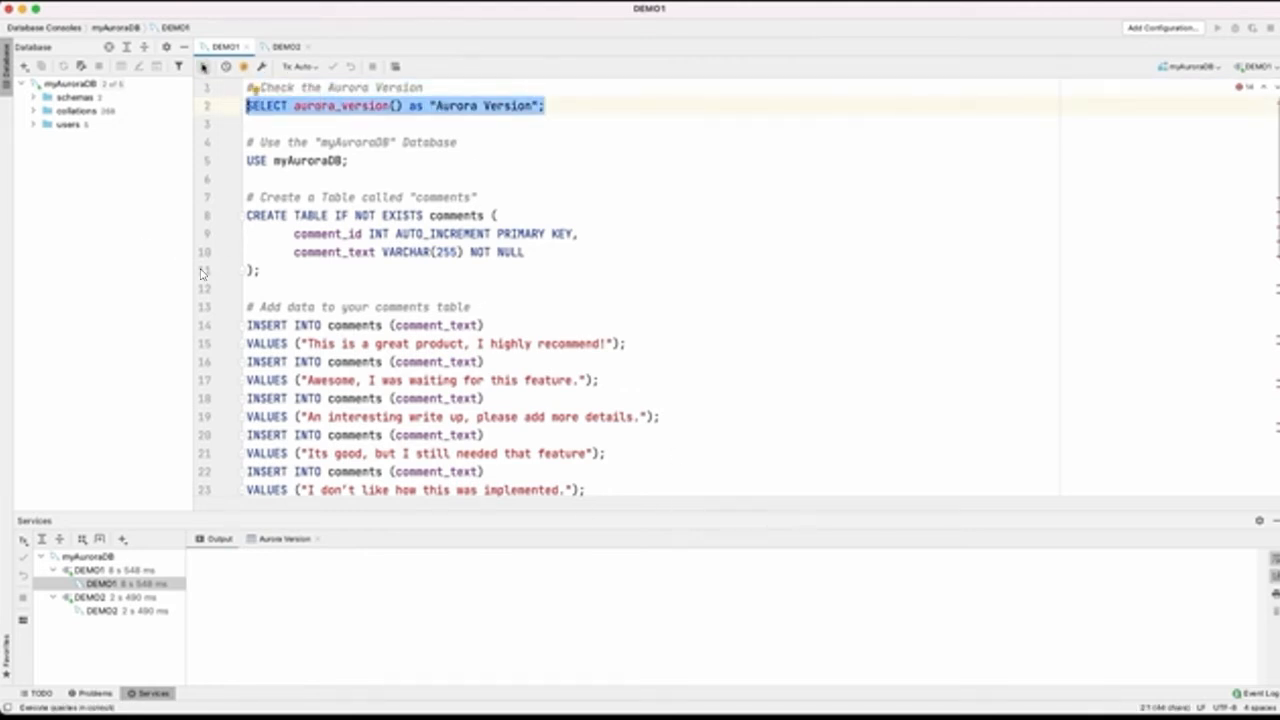
left_click(203, 66)
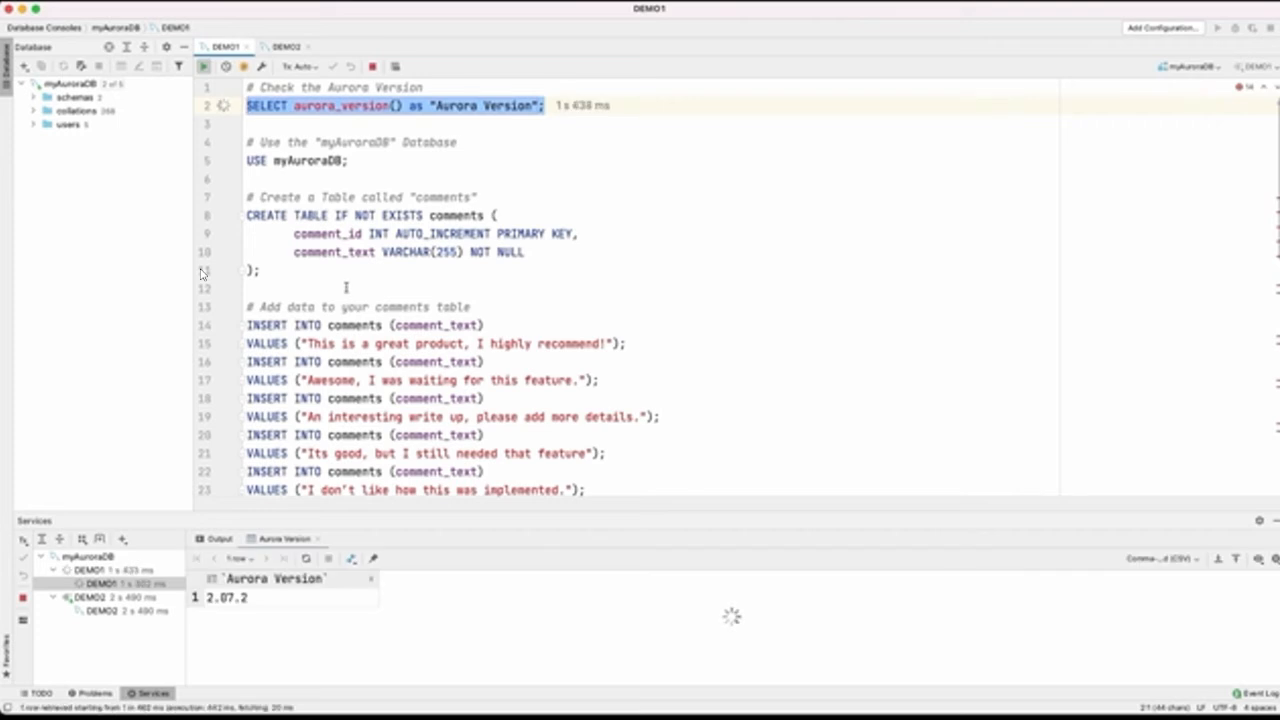
left_click(248, 598)
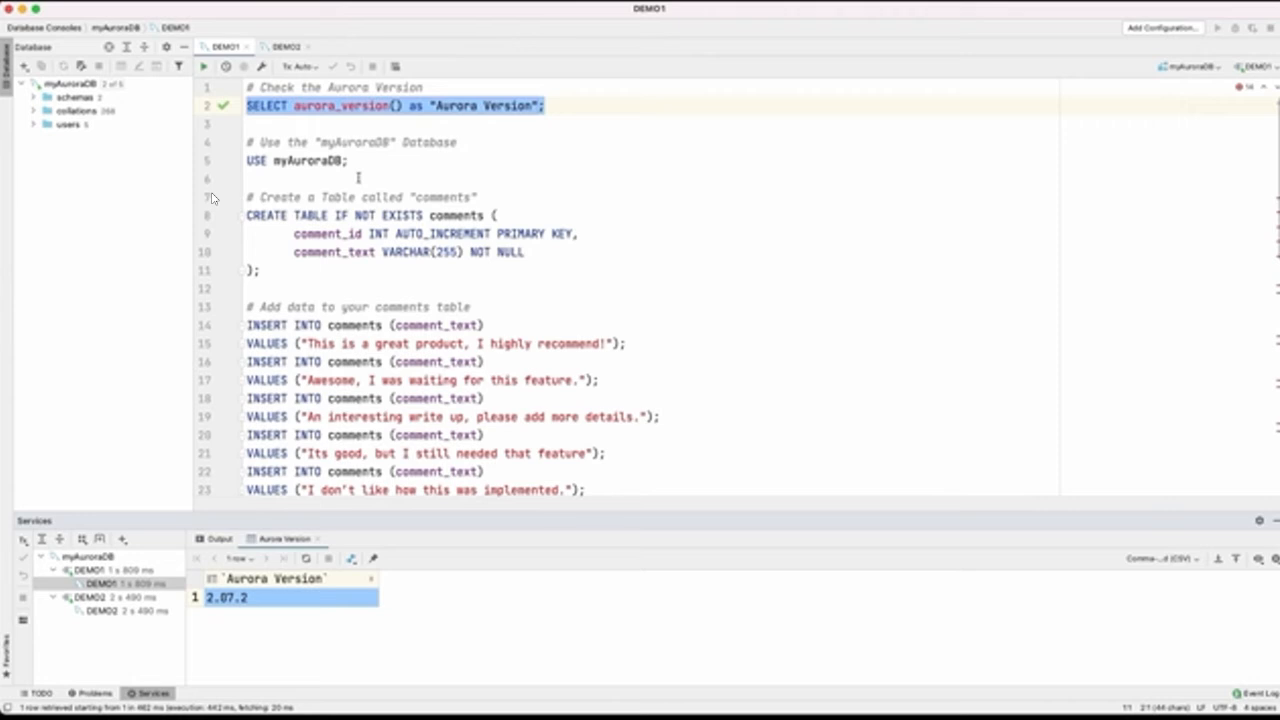
Run the USE myAuroraDB statement and the CREATE TABLE statement for comments with its comment_id and comment_text columns.
left_click_drag(350, 161, 247, 162)
key("super+Return")
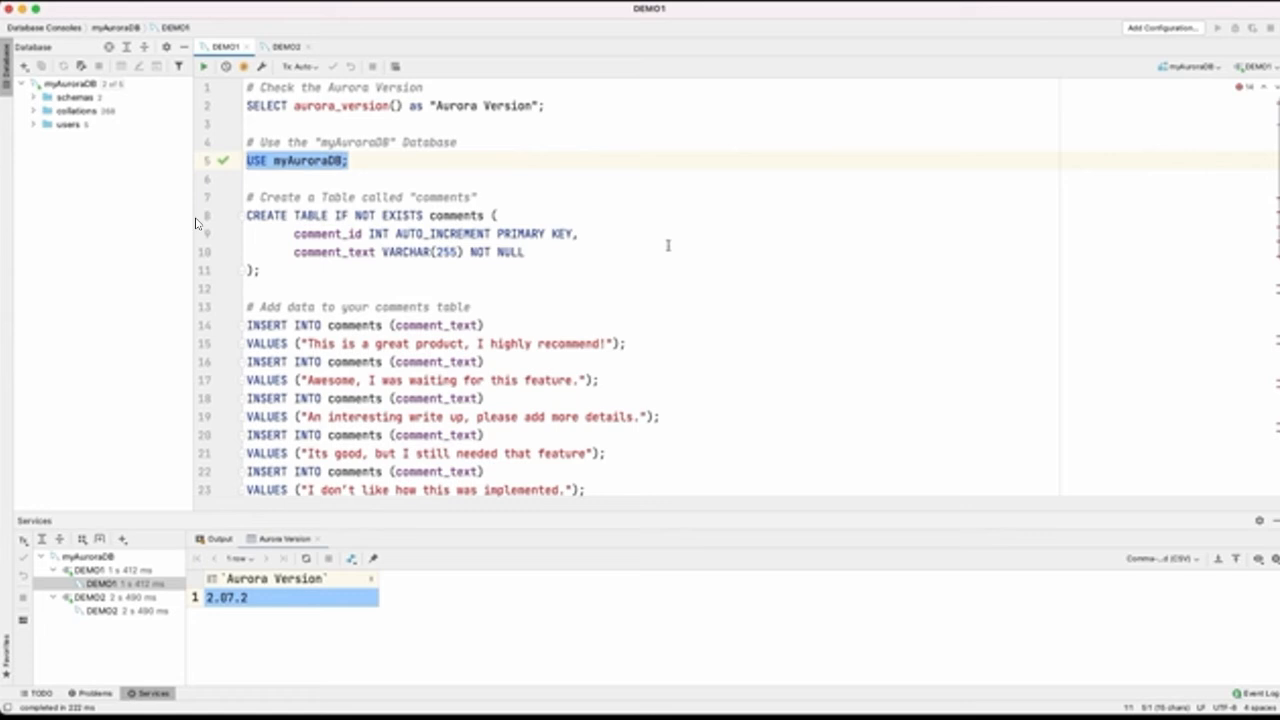
scroll(514, 288, "down", 2)
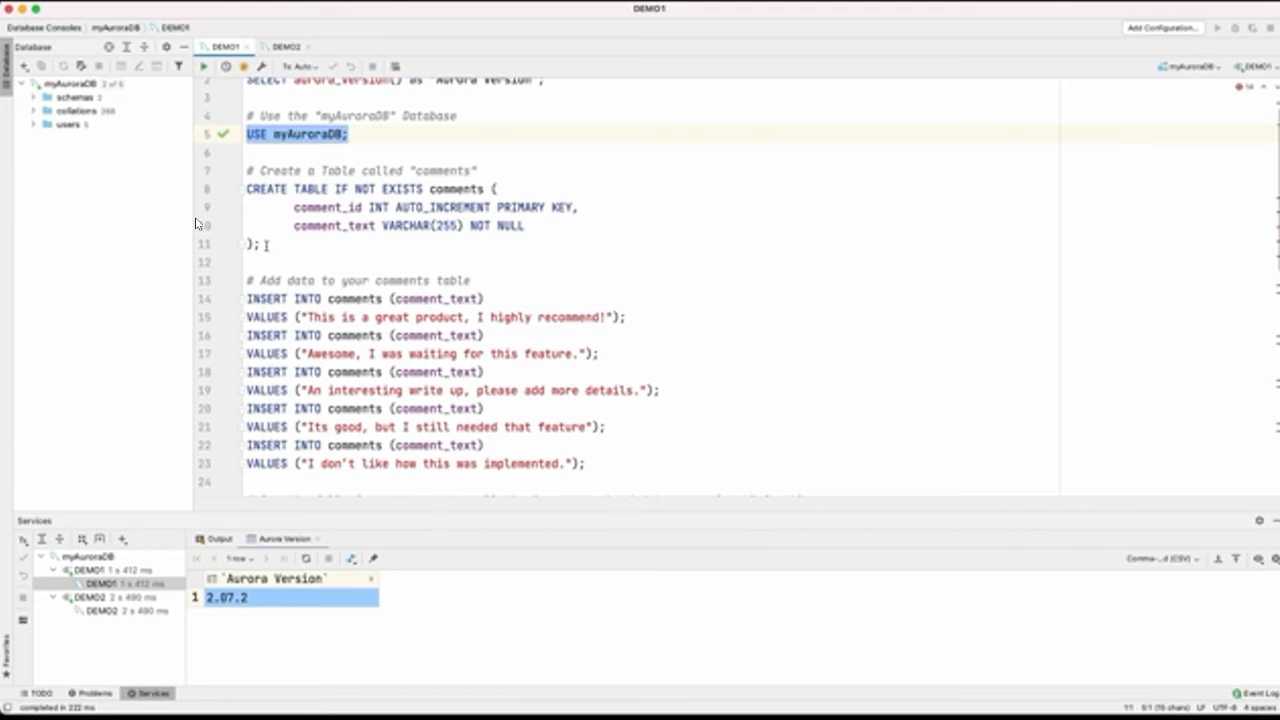
left_click_drag(265, 245, 247, 190)
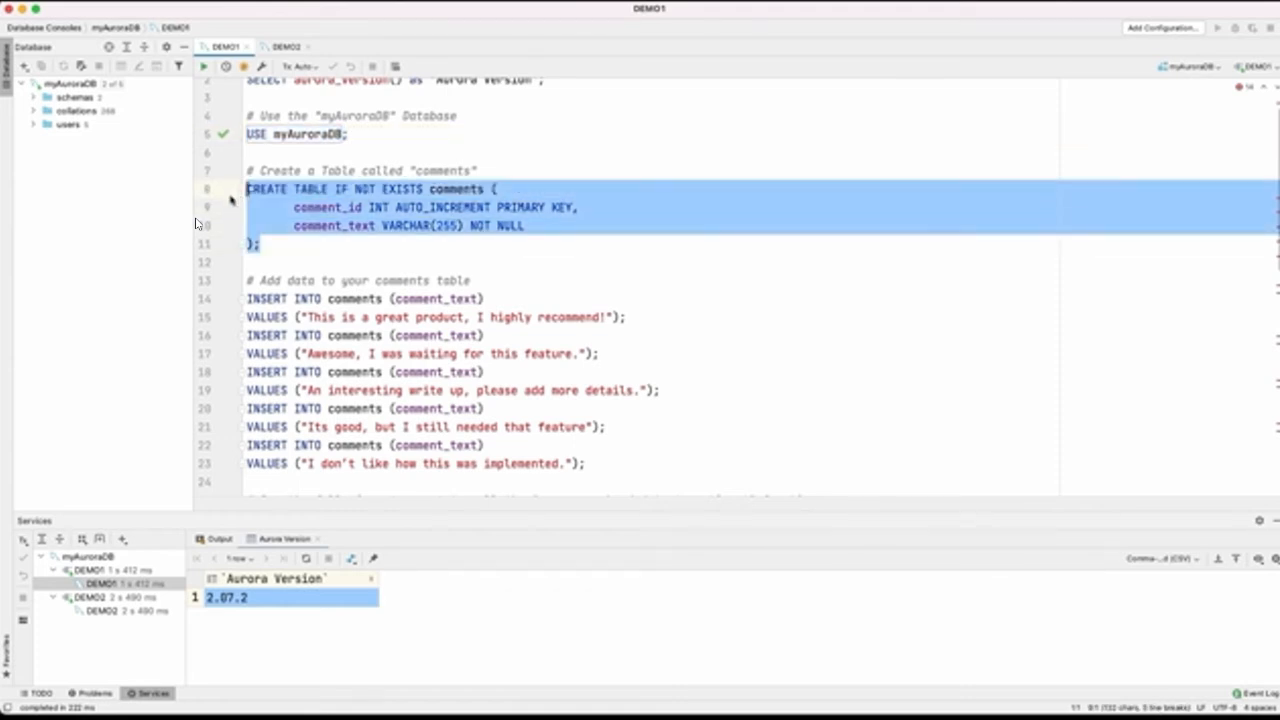
left_click(204, 67)
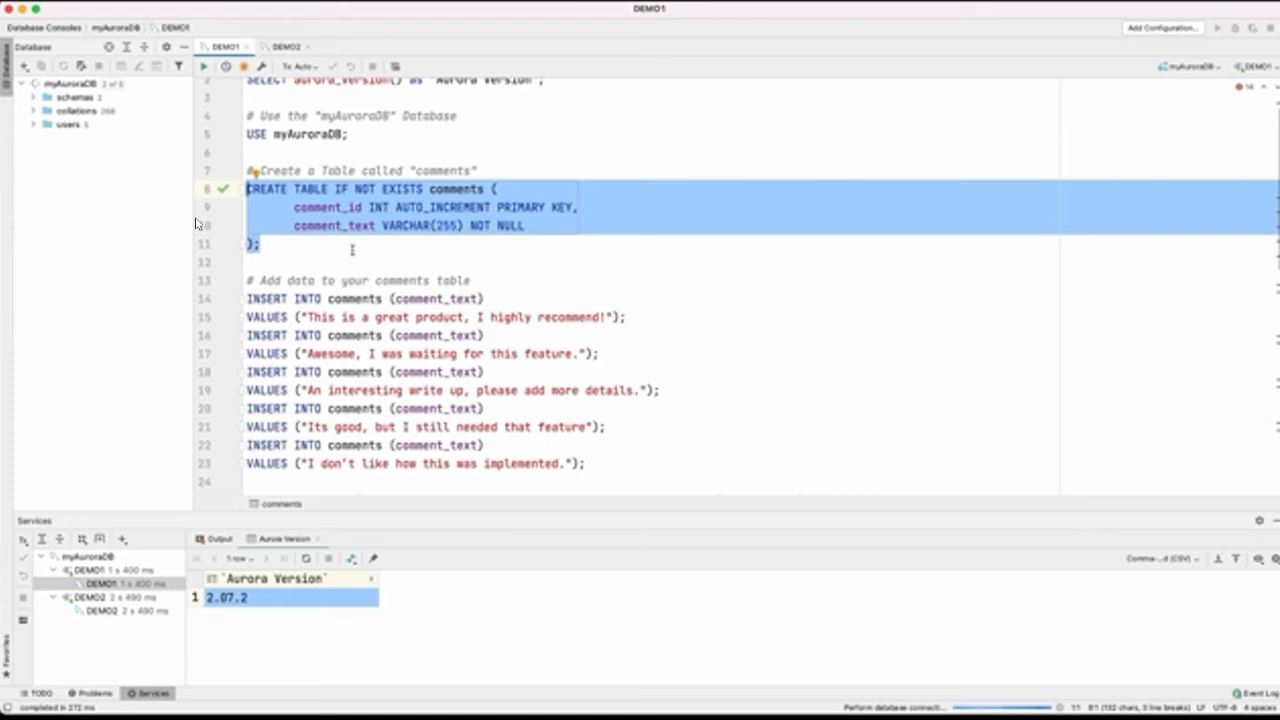
left_click(352, 250)
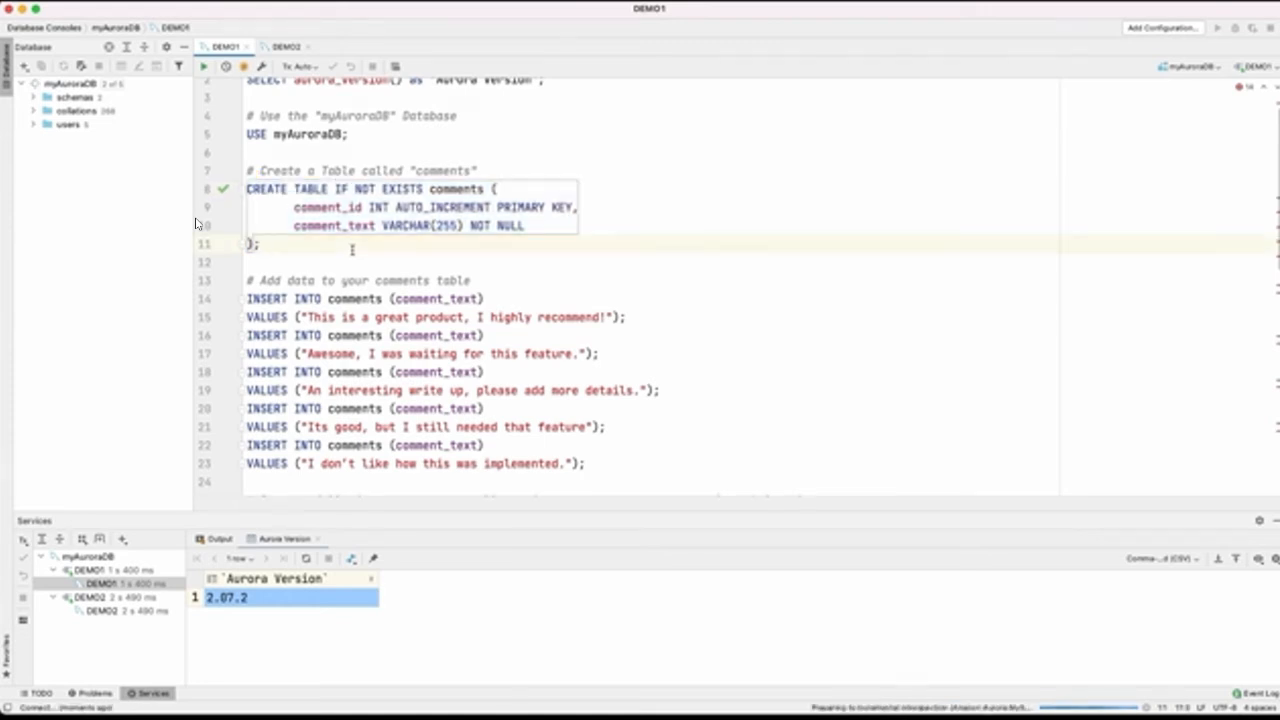
Run the five INSERT statements that add sample comment texts to the comments table.
scroll(352, 250, "down", 2)
scroll(352, 250, "down", 2)
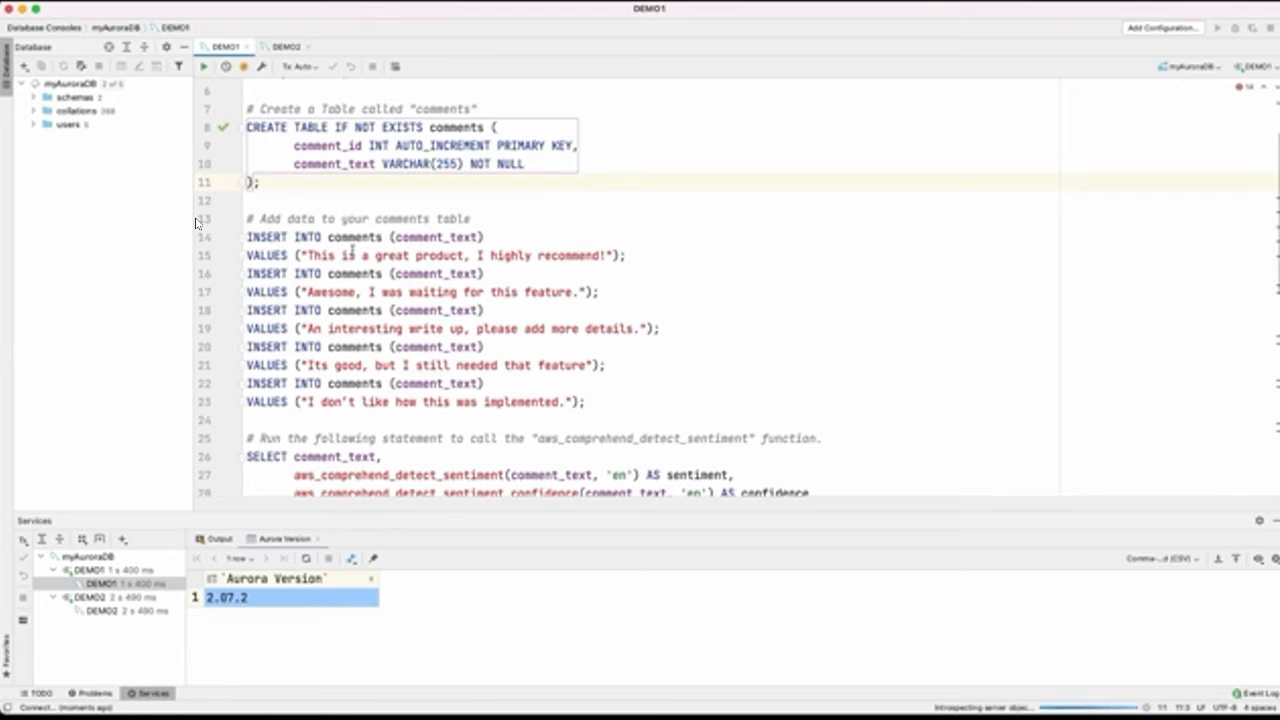
left_click_drag(307, 255, 607, 255)
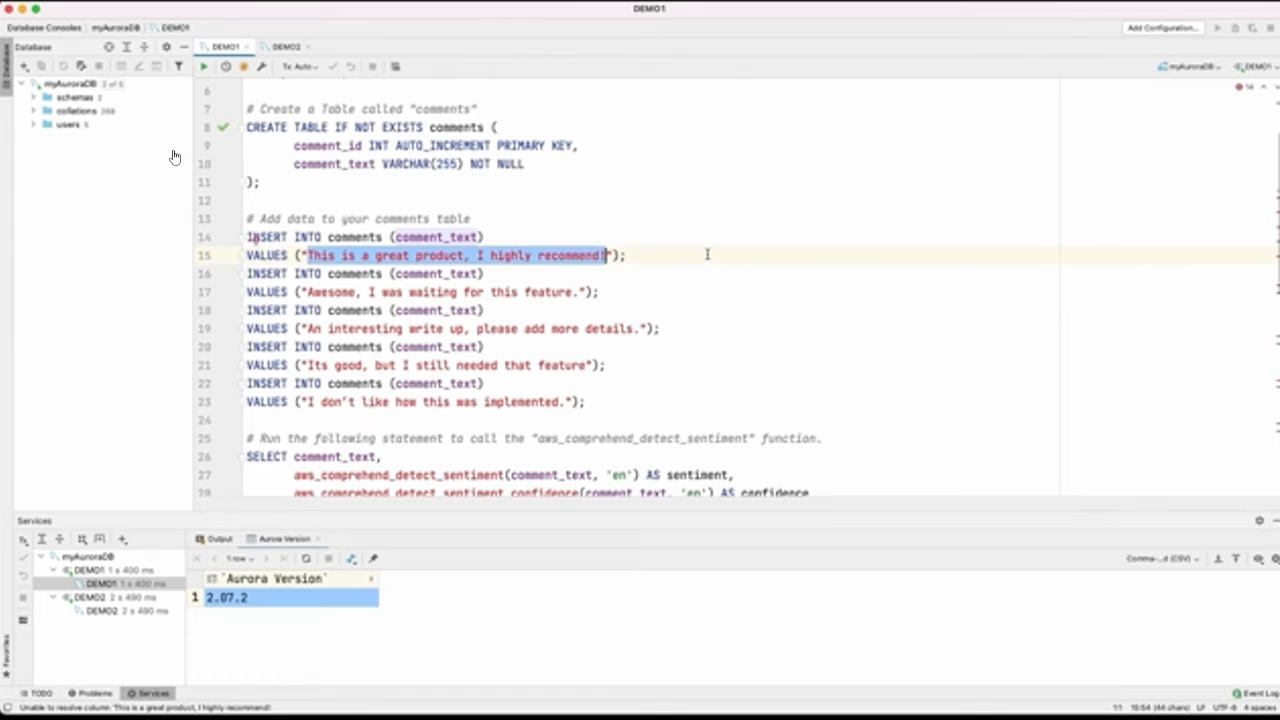
left_click(707, 255)
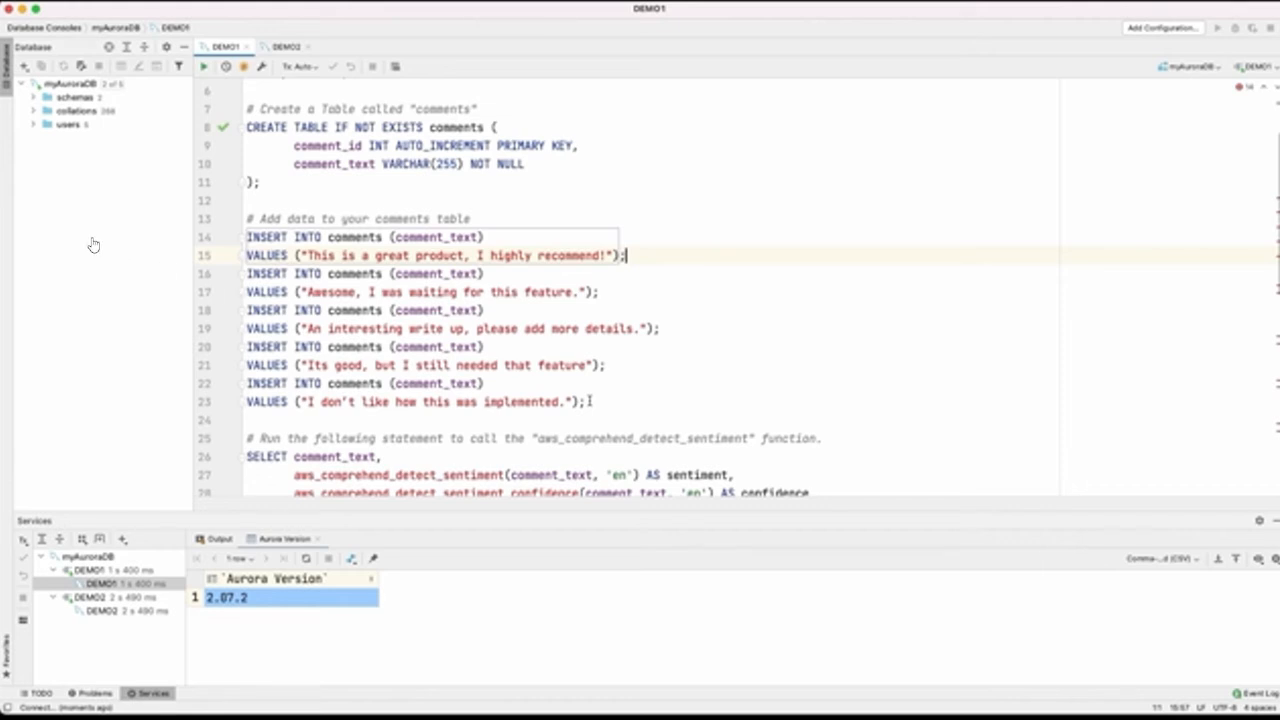
left_click_drag(585, 401, 238, 236)
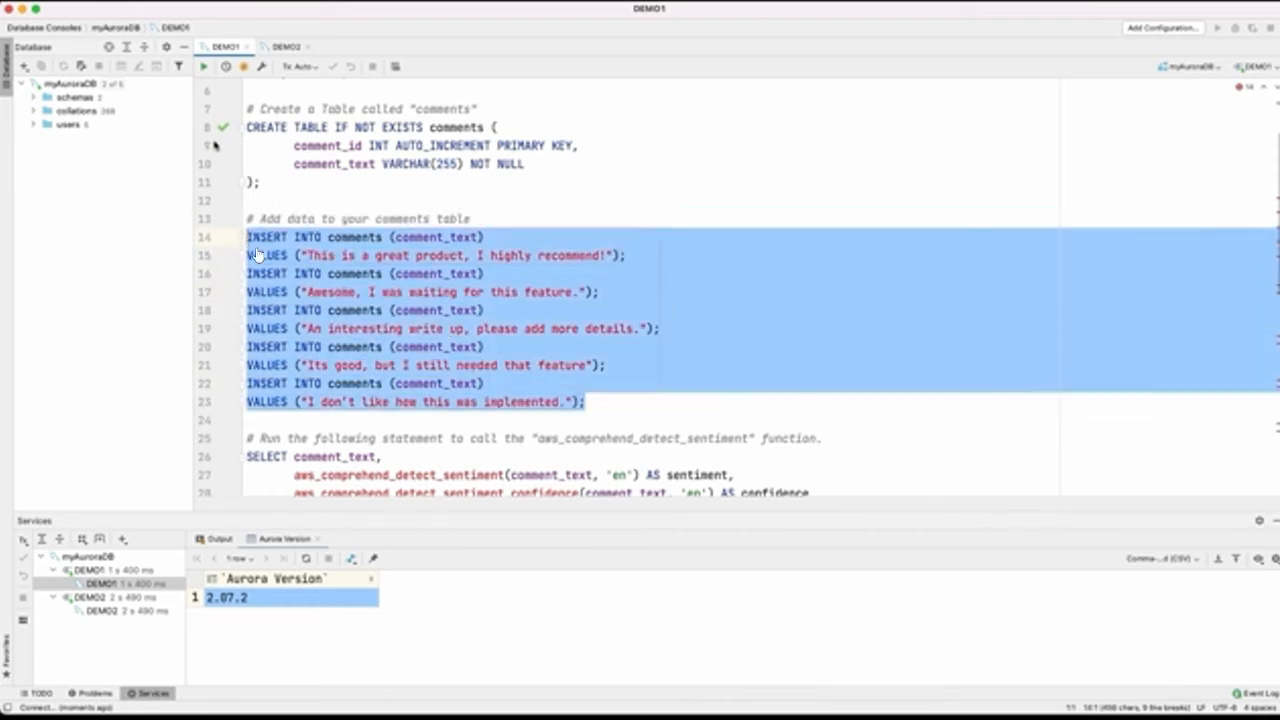
left_click(202, 67)
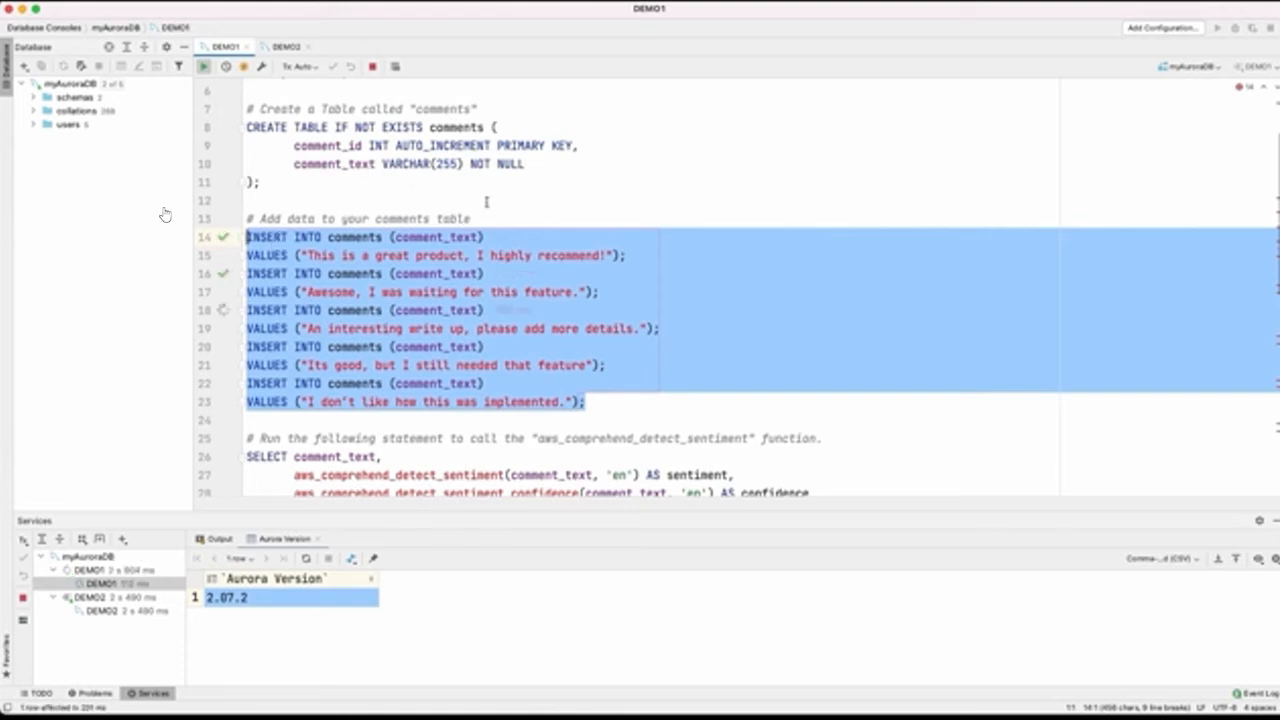
left_click(491, 199)
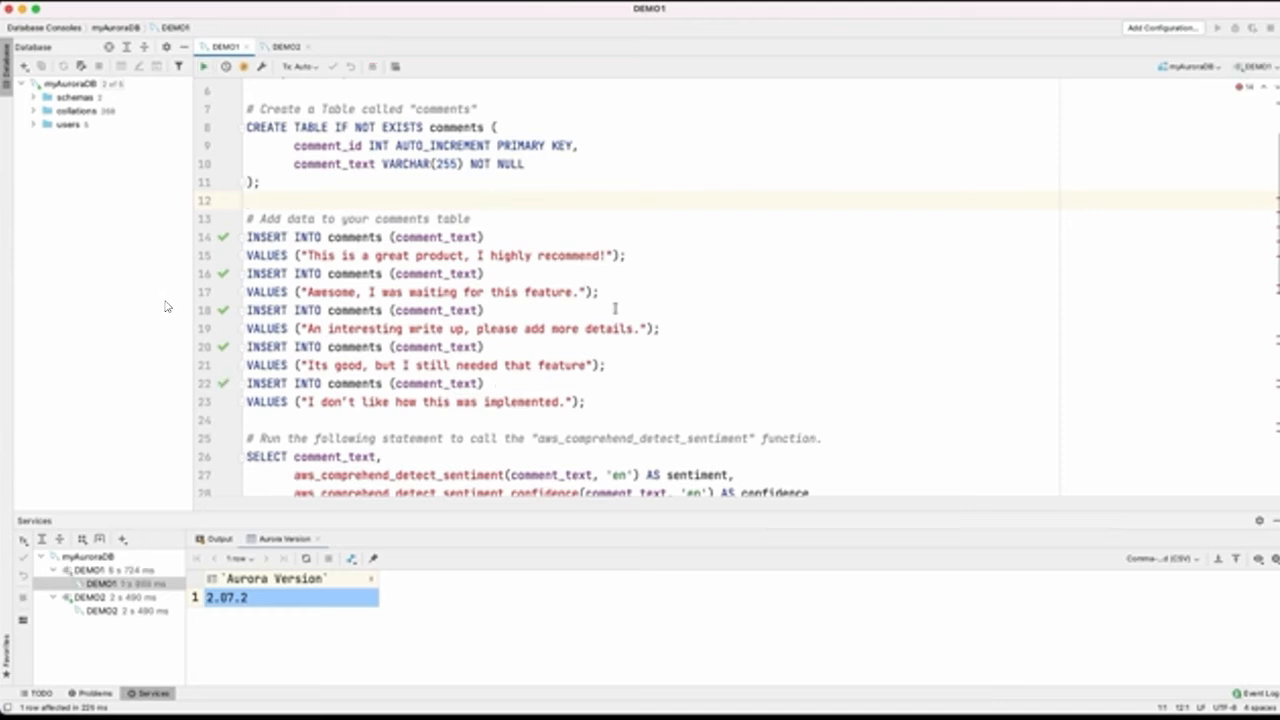
Run the SELECT query that calls aws_comprehend_detect_sentiment and aws_comprehend_detect_sentiment_confidence on the comments table.
scroll(615, 309, "down", 2)
scroll(615, 309, "down", 3)
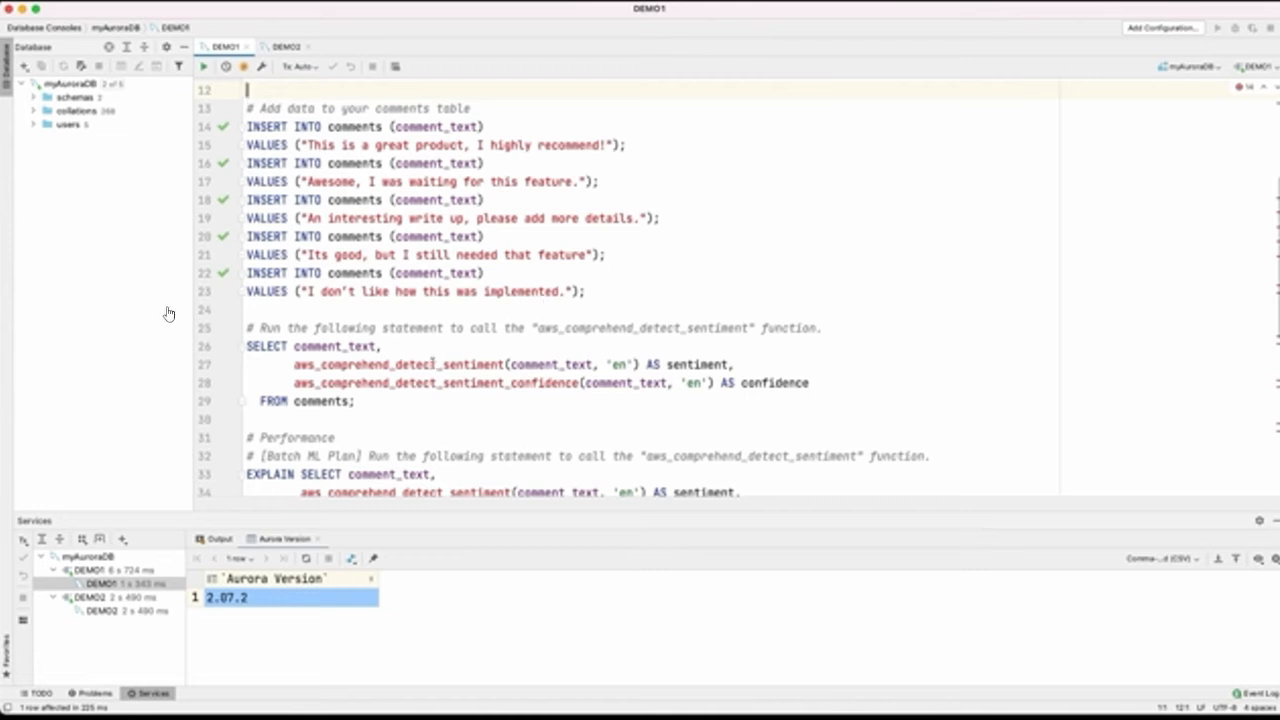
double_click(420, 364)
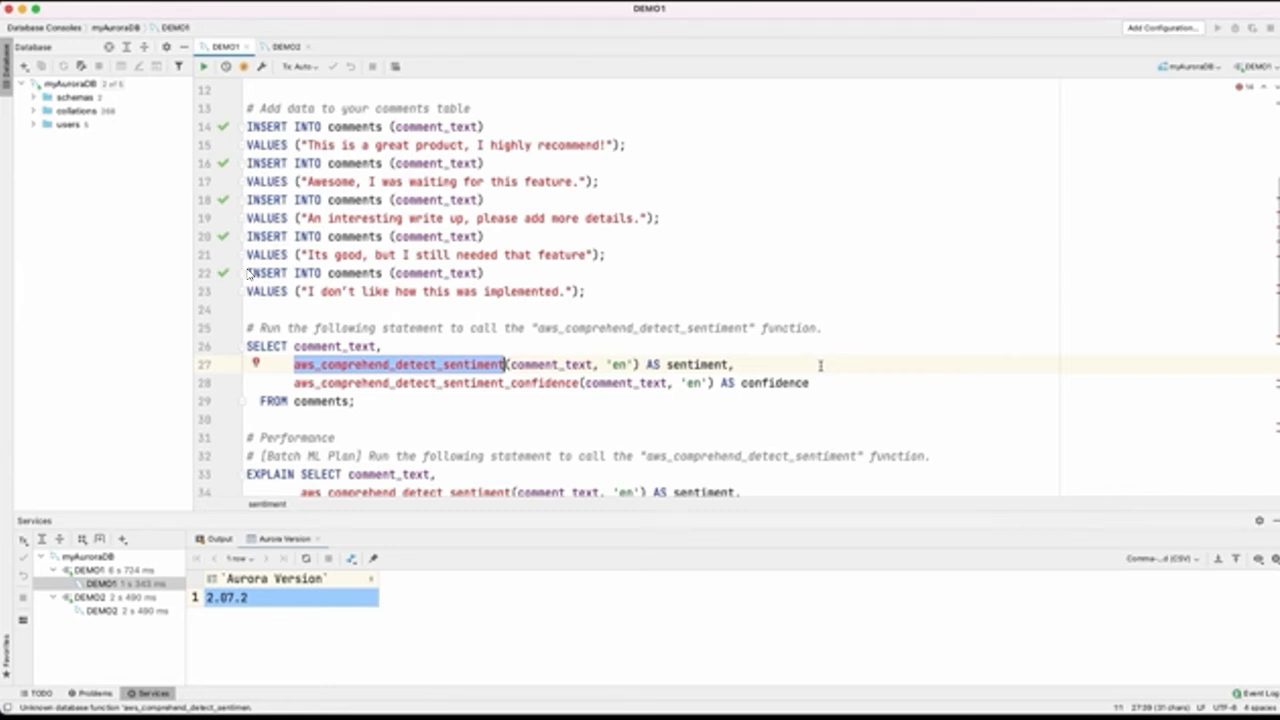
left_click_drag(355, 401, 241, 346)
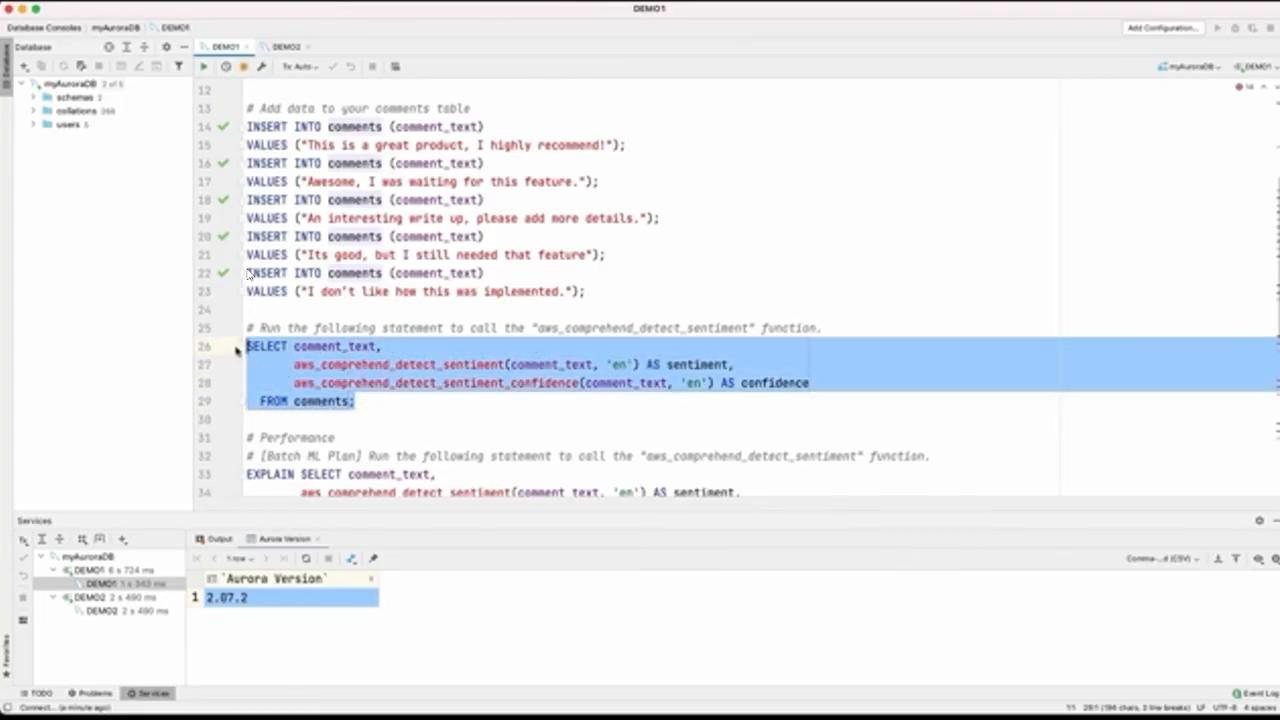
left_click(204, 67)
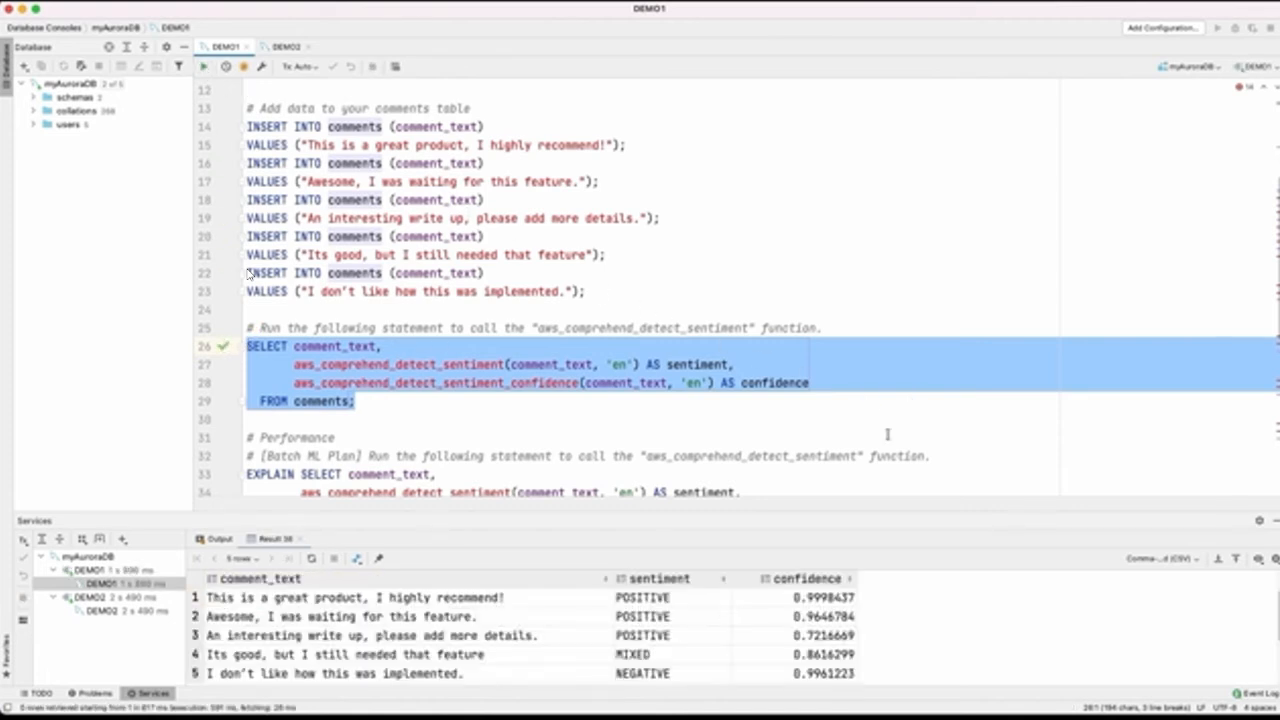
Enlarge the query results, sort them by sentiment in descending order, and examine each comment's sentiment and confidence values.
left_click(784, 525)
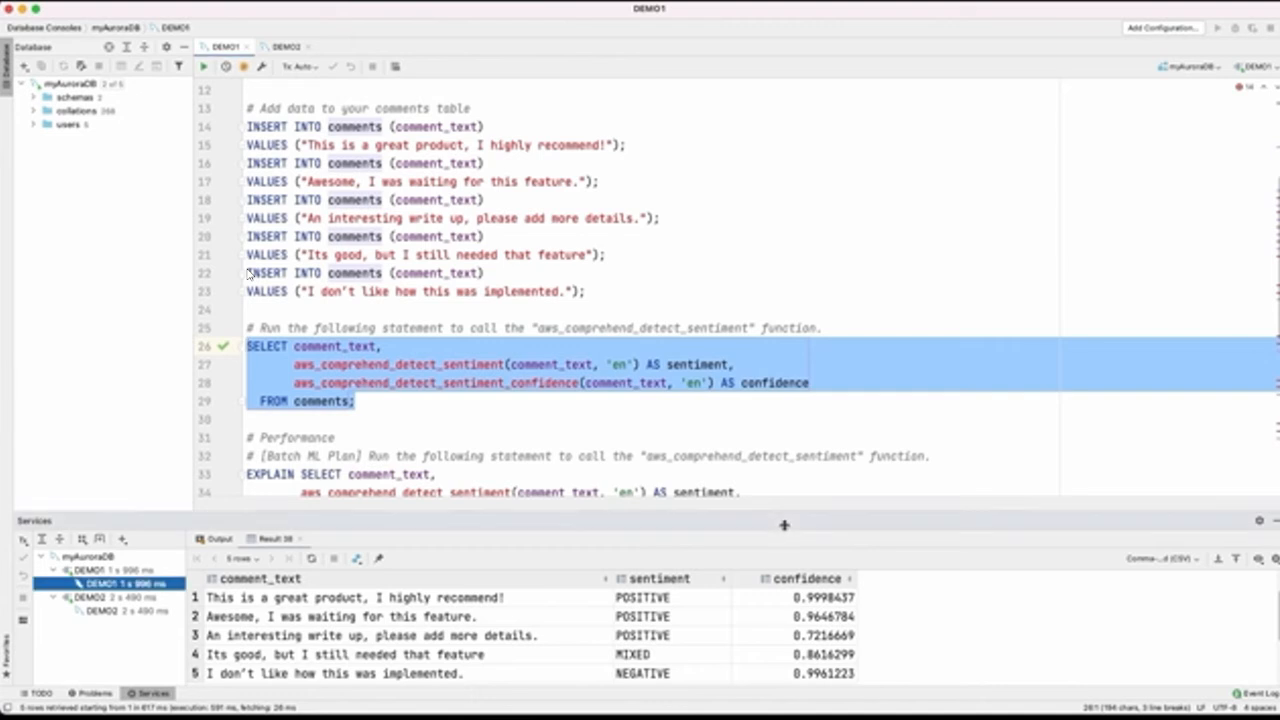
left_click_drag(784, 525, 790, 372)
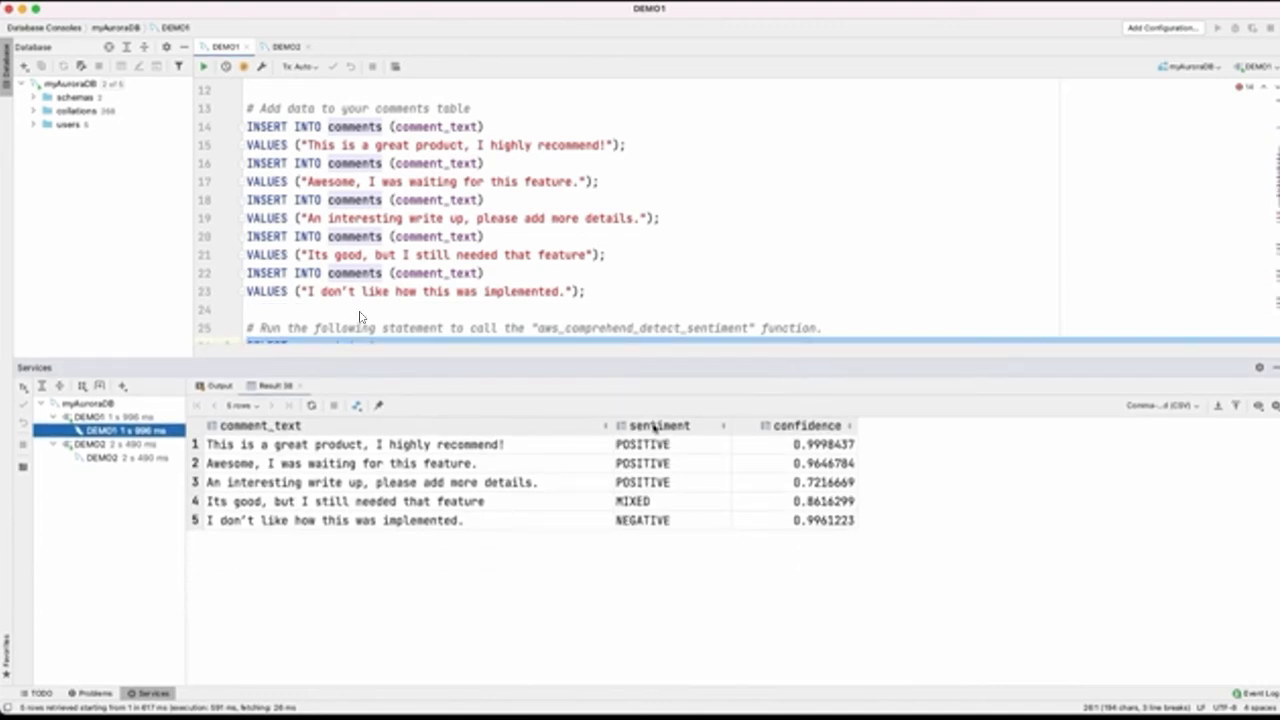
left_click(655, 427)
left_click(656, 428)
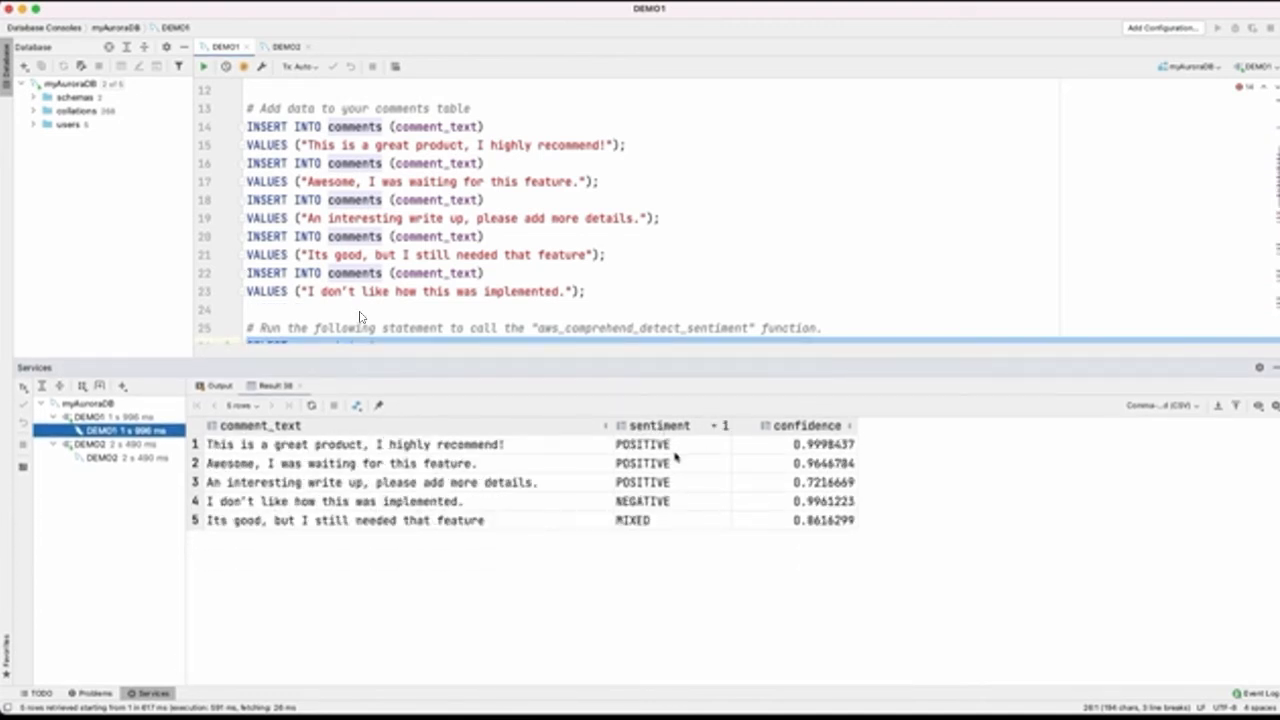
left_click(808, 453)
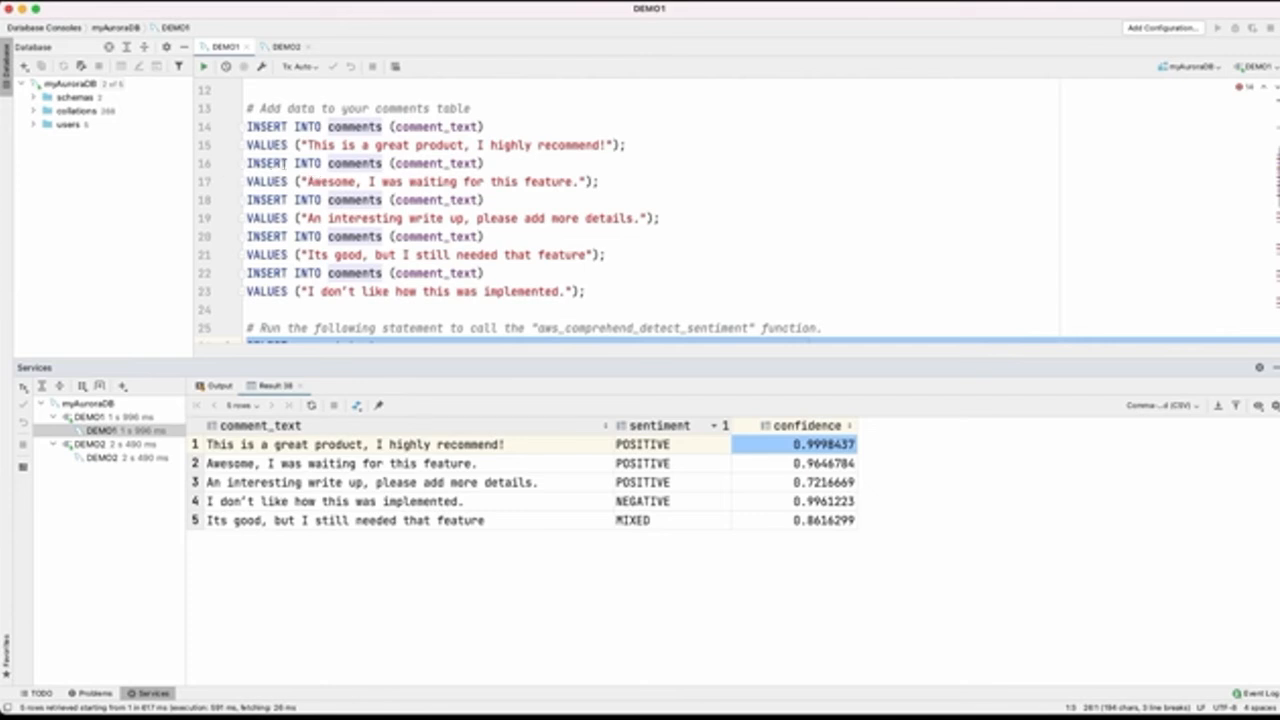
left_click(657, 503)
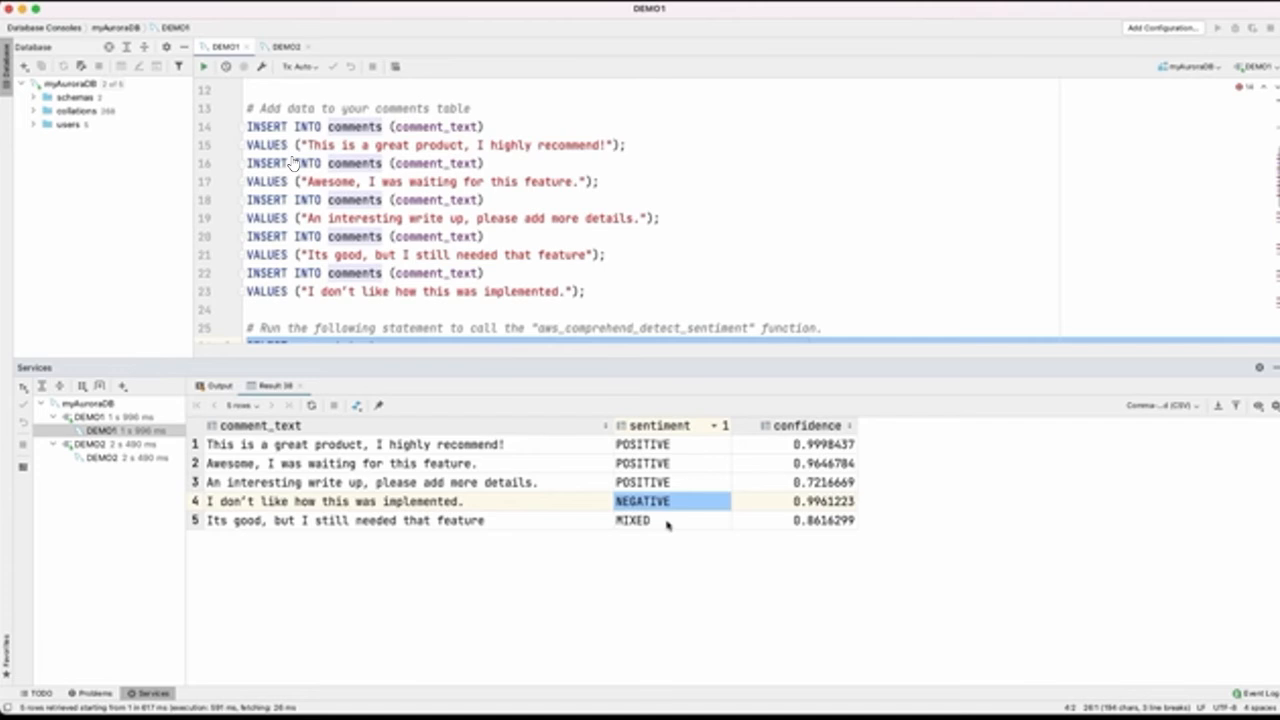
left_click(667, 522)
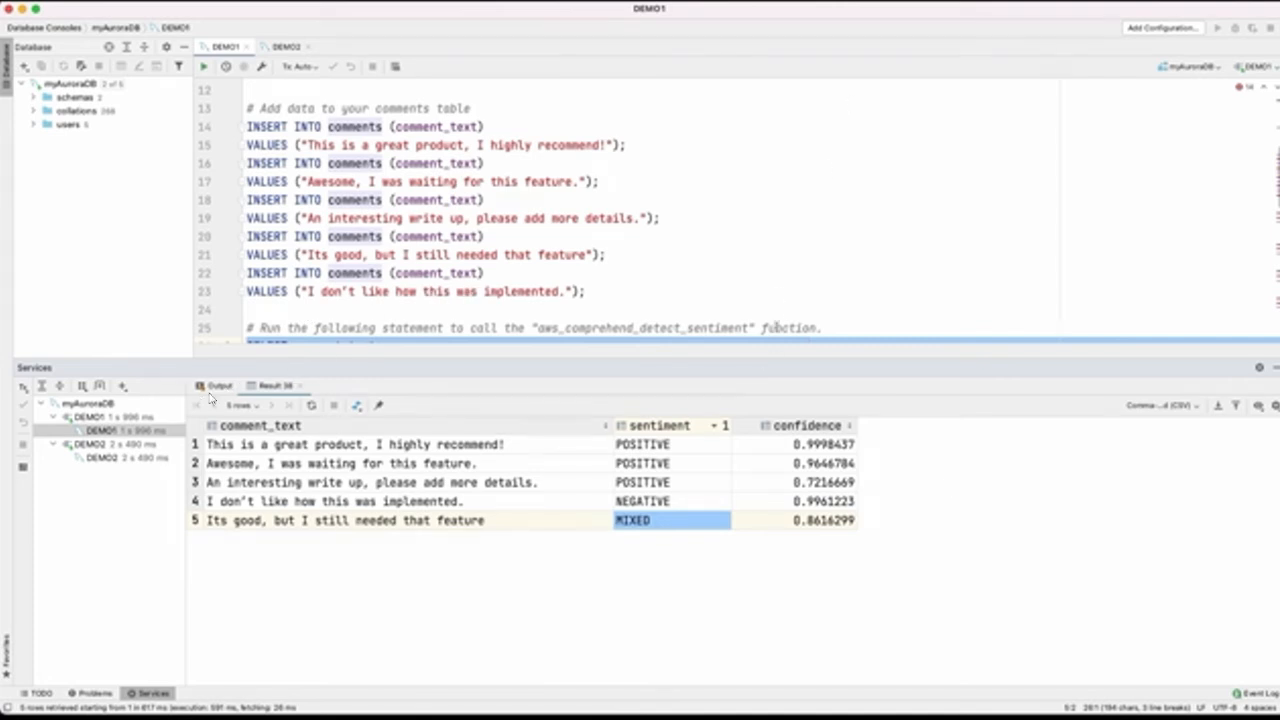
Run the EXPLAIN statement for the Comprehend sentiment query under Batch ML Plan and enlarge the results area to show its plan.
left_click_drag(760, 360, 788, 455)
scroll(788, 452, "down", 3)
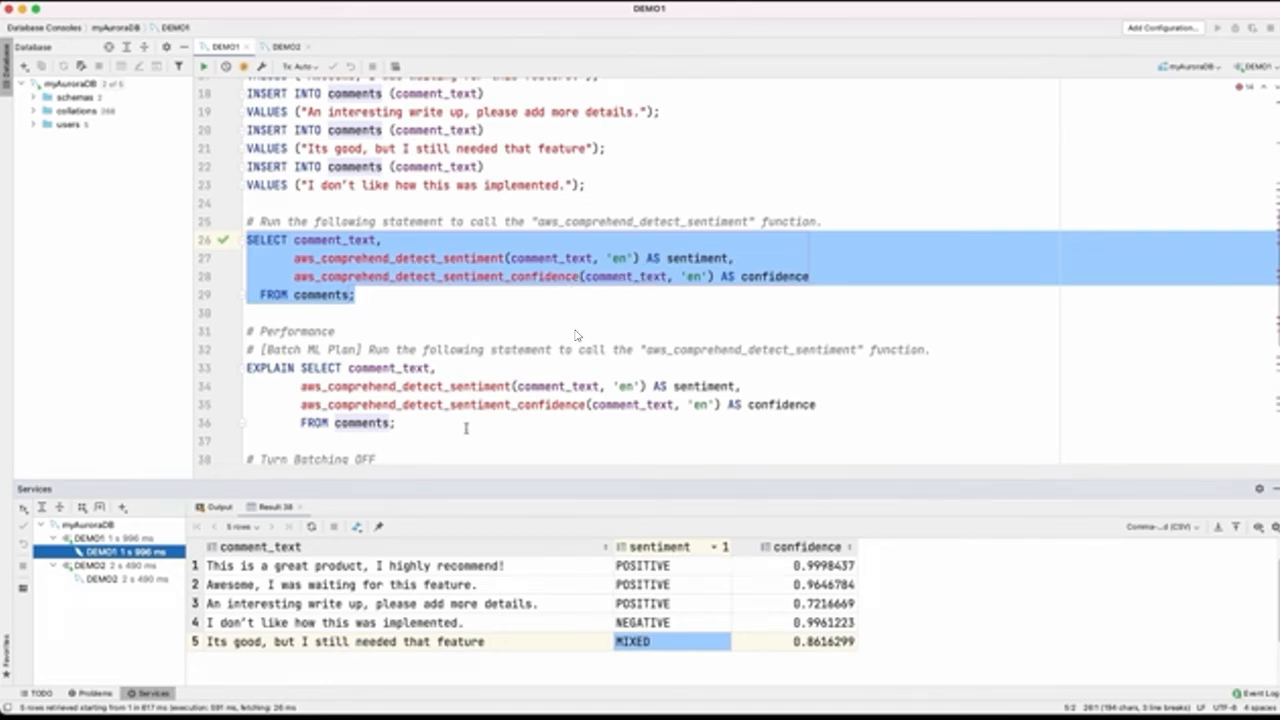
left_click(465, 428)
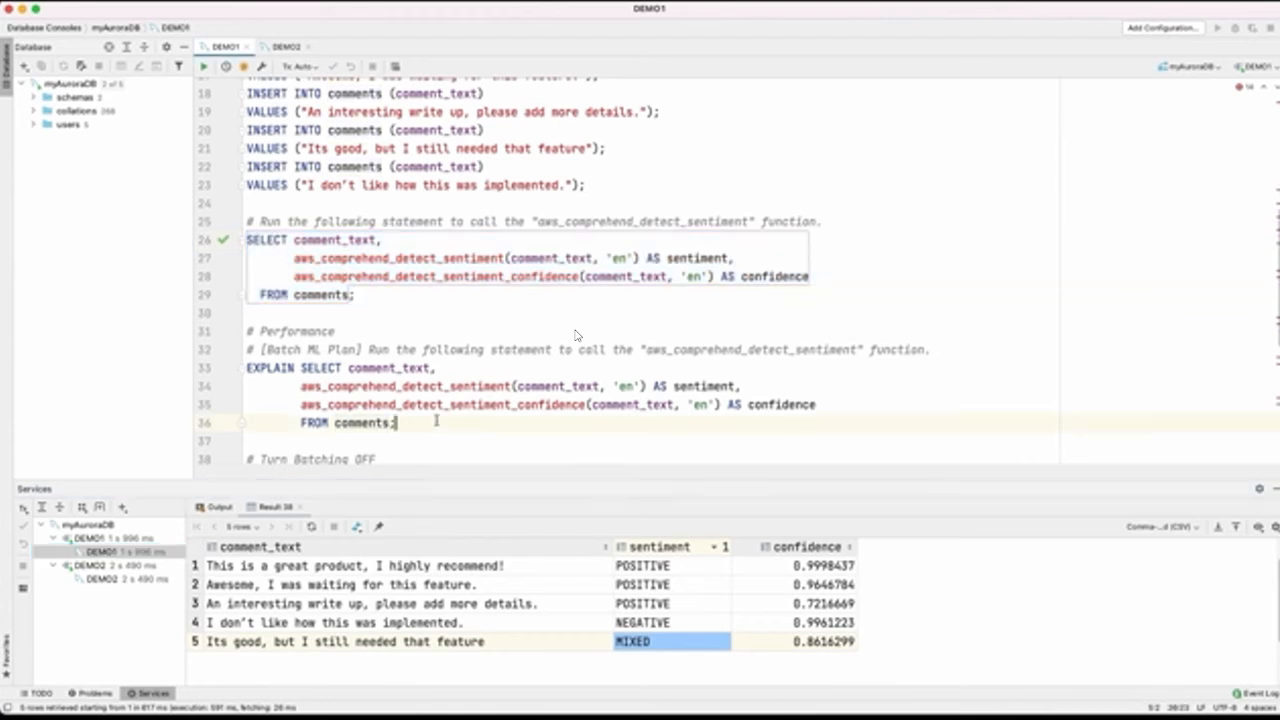
left_click_drag(465, 428, 246, 368)
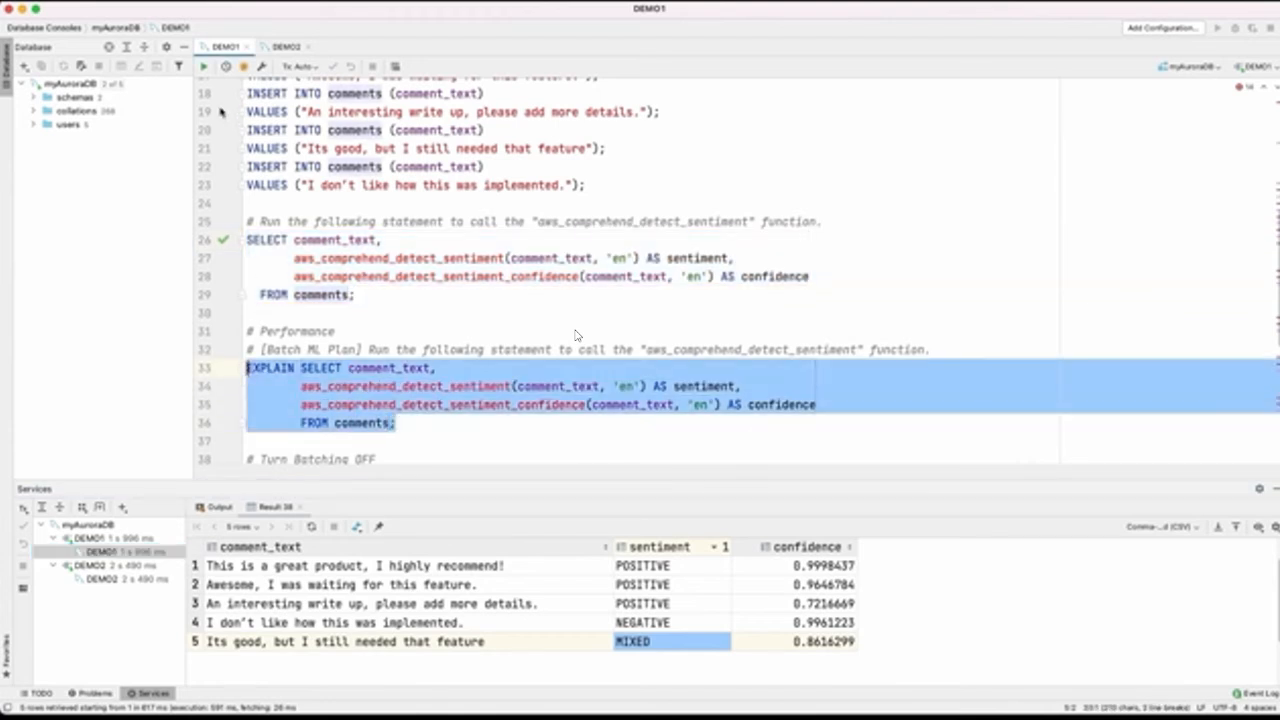
key("super+Return")
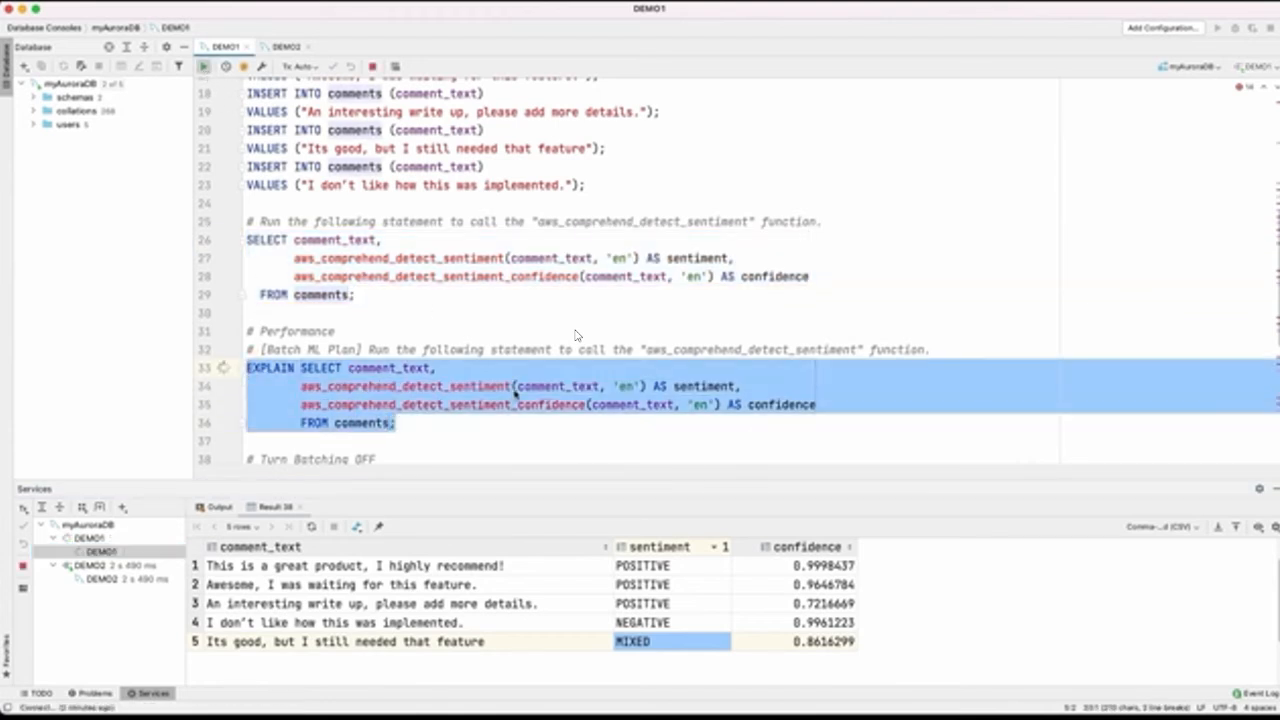
left_click_drag(459, 483, 476, 379)
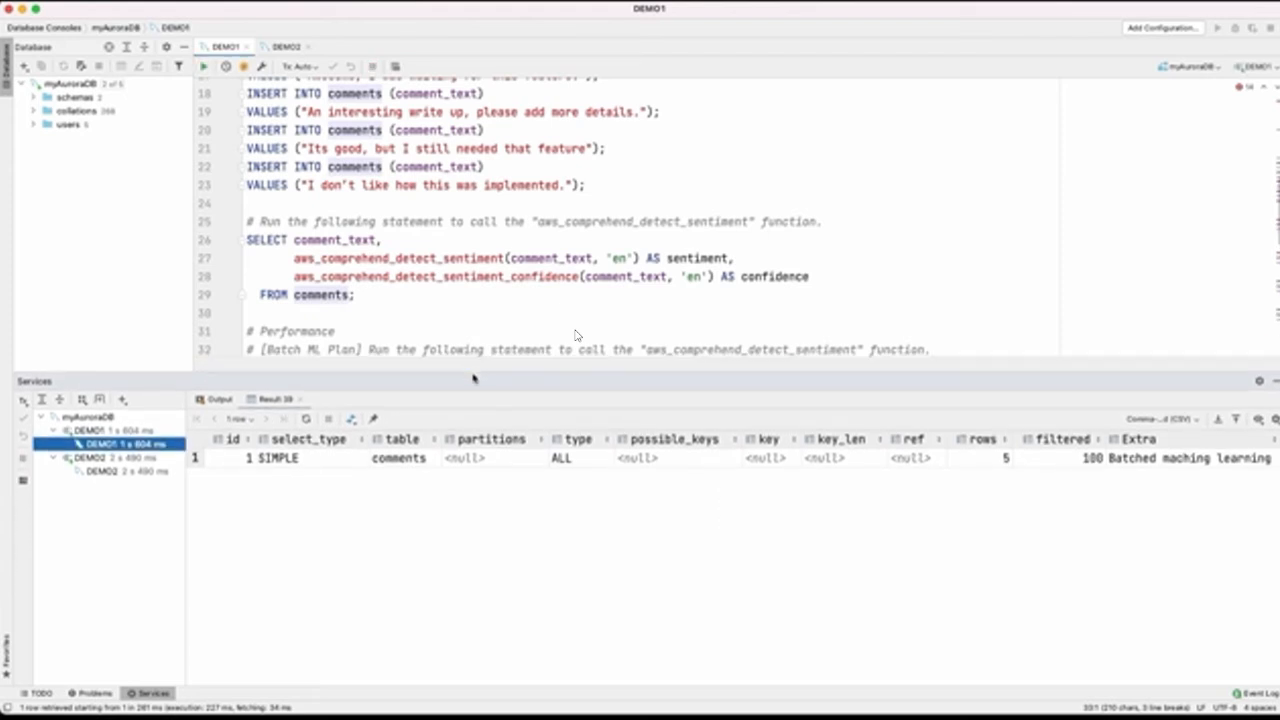
Highlight the Extra value of the EXPLAIN plan and enlarge the editor area to show the Turn Batching OFF query.
left_click(1130, 464)
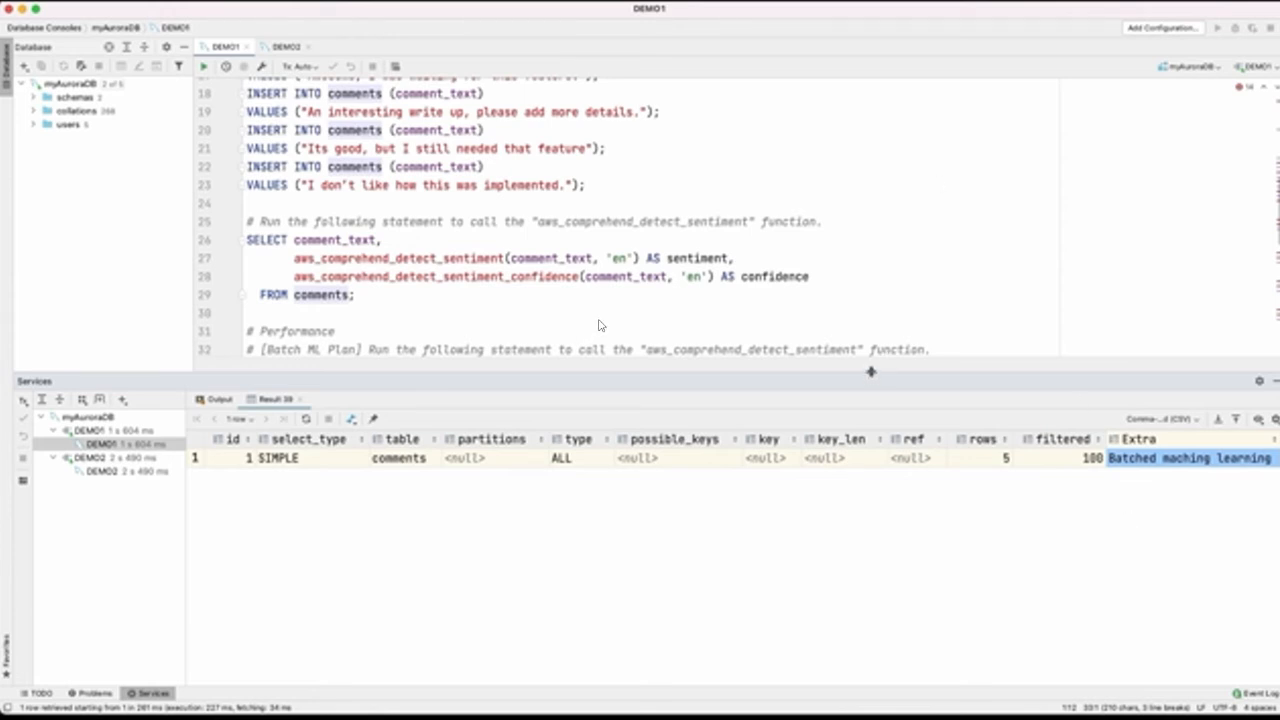
left_click_drag(870, 371, 871, 471)
scroll(683, 281, "down", 2)
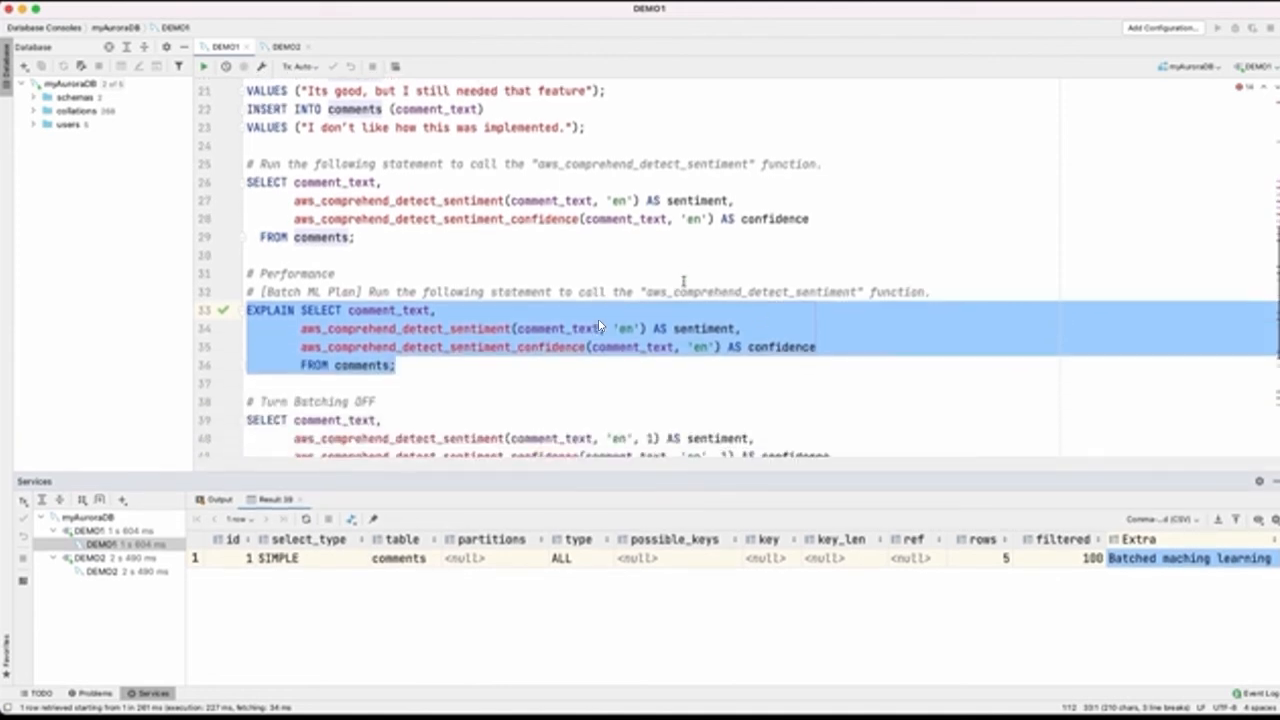
scroll(600, 327, "down", 3)
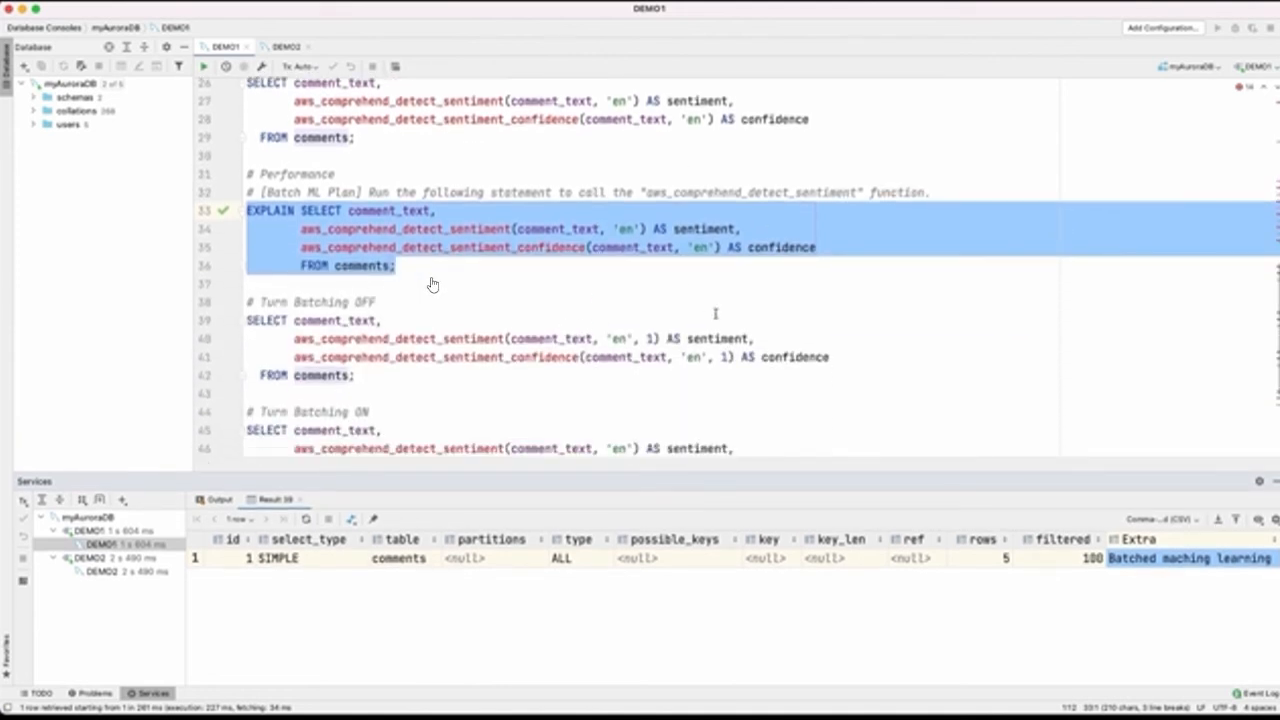
Highlight the aws_comprehend_detect_sentiment(comment_text, 'en', 1) call in the Turn Batching OFF query.
left_click(400, 392)
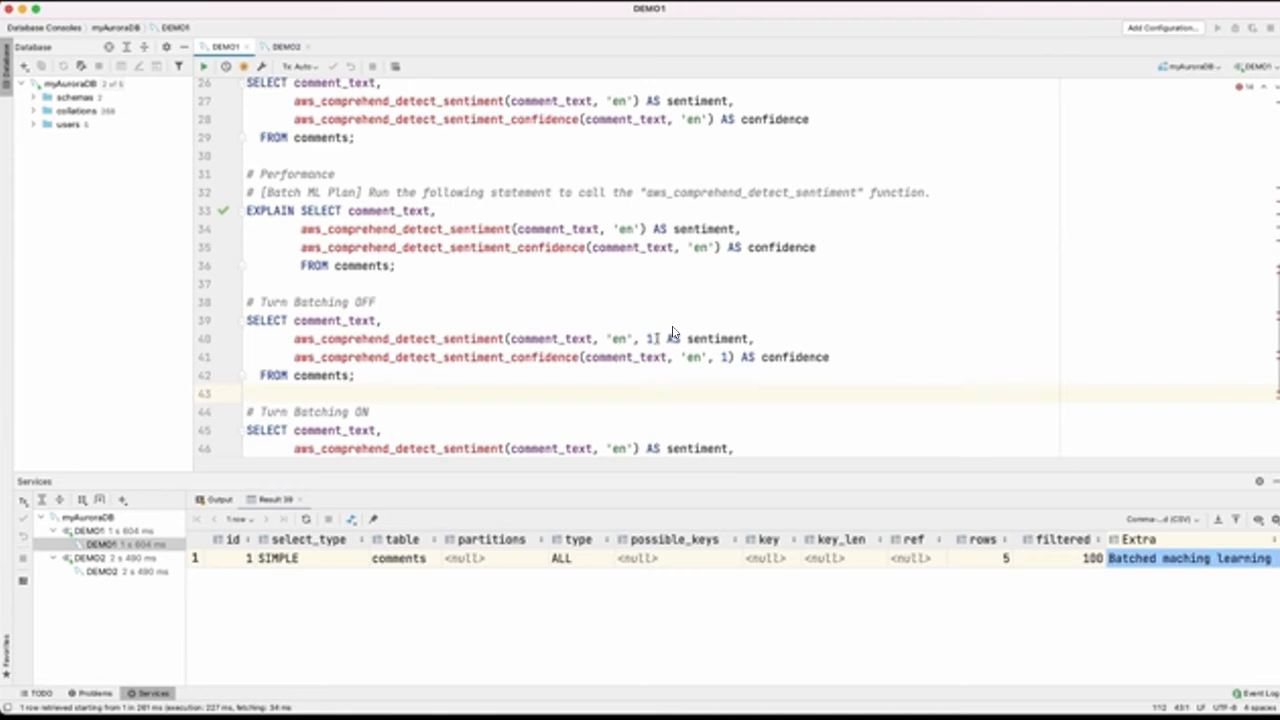
left_click_drag(659, 339, 641, 339)
key("shift+Left")
key("shift+Left")
key("shift+Left")
key("shift+Left")
key("shift+Left")
key("shift+Left")
key("shift+Left")
key("shift+Left")
key("shift+Left")
key("shift+Left")
key("shift+Left")
key("shift+Left")
key("shift+Left")
key("shift+Left")
key("shift+Left")
key("shift+Left")
key("shift+Left")
key("shift+Left")
key("shift+Left")
key("shift+Left")
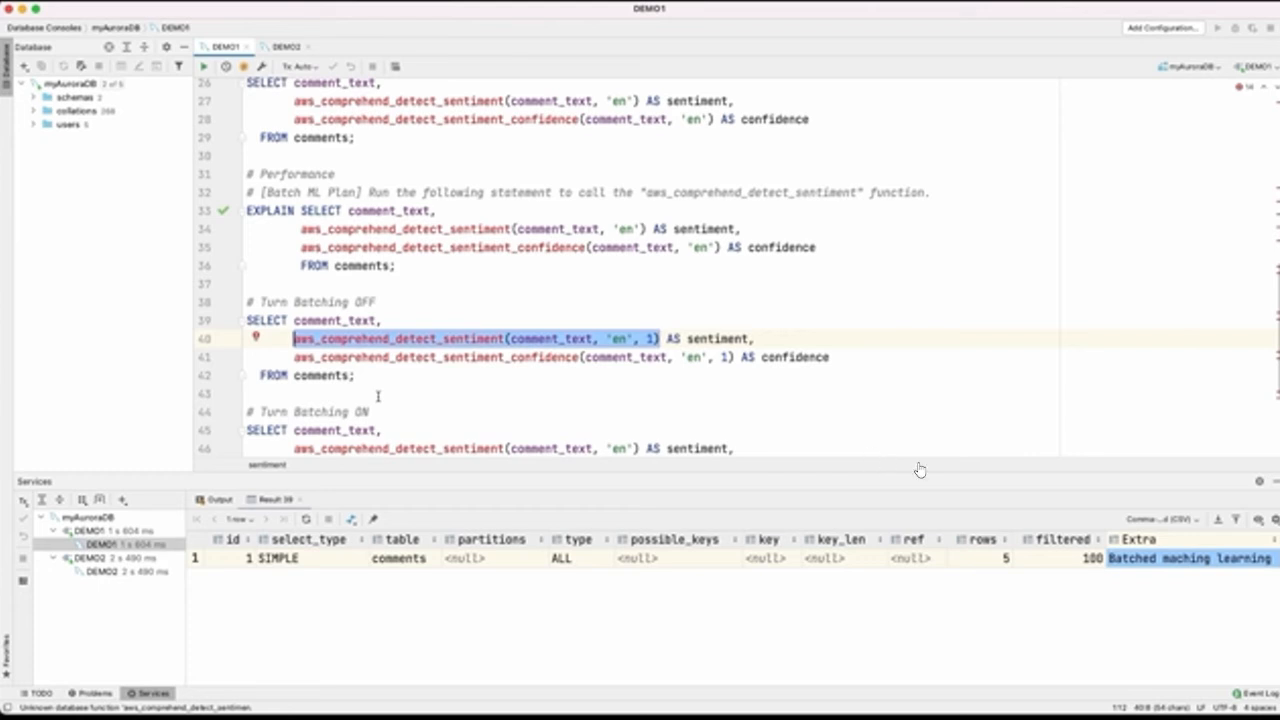
Run the complete SELECT statement under Turn Batching OFF, which passes 1 as the third argument to both sentiment functions.
left_click(385, 377)
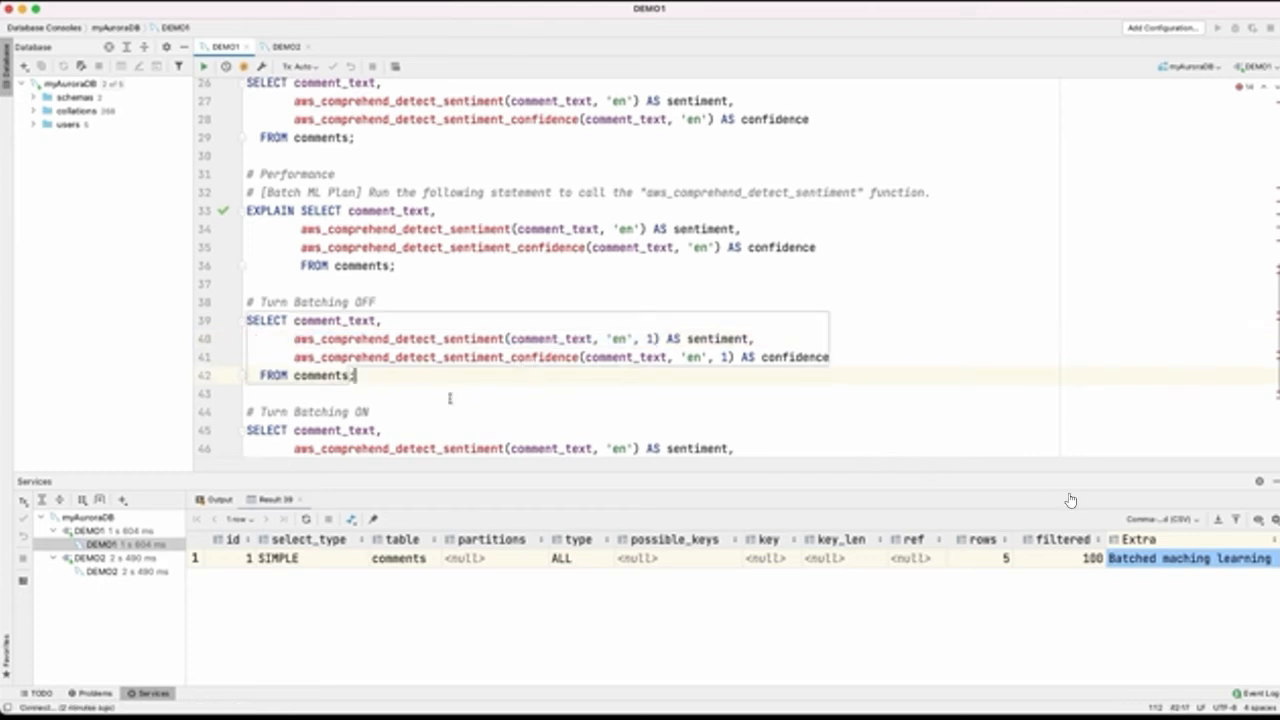
left_click_drag(360, 376, 230, 325)
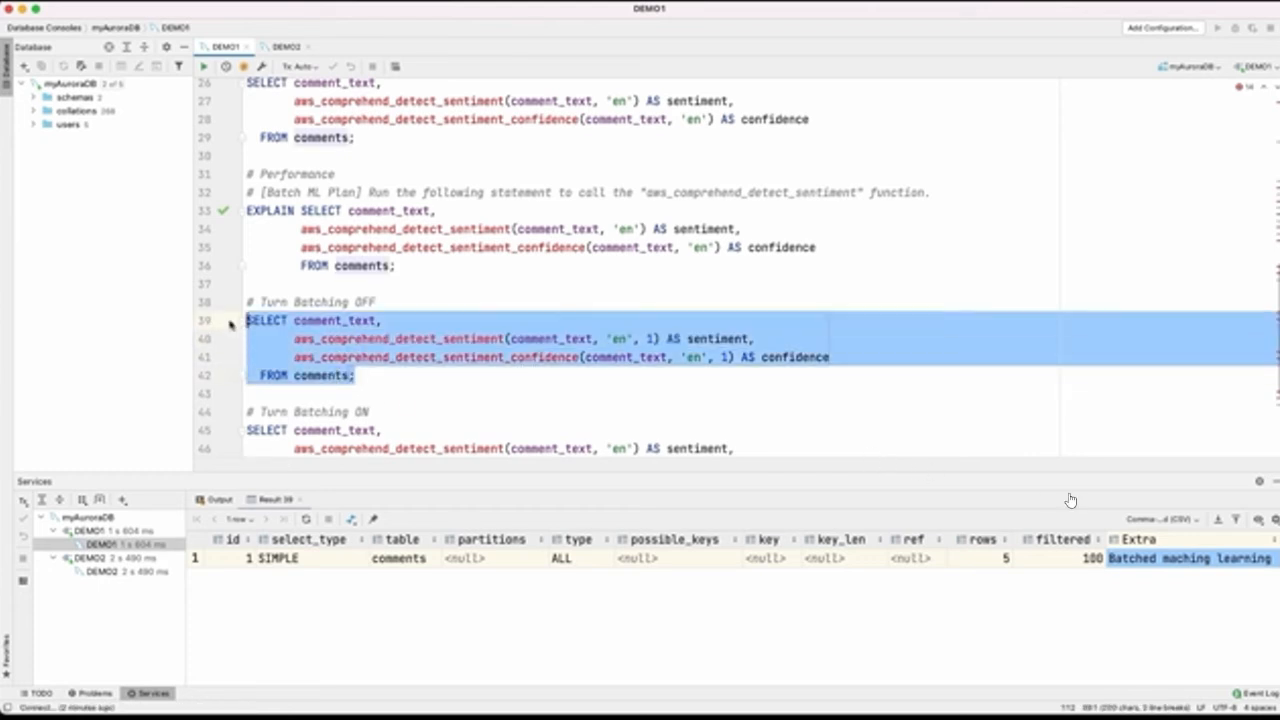
left_click(204, 67)
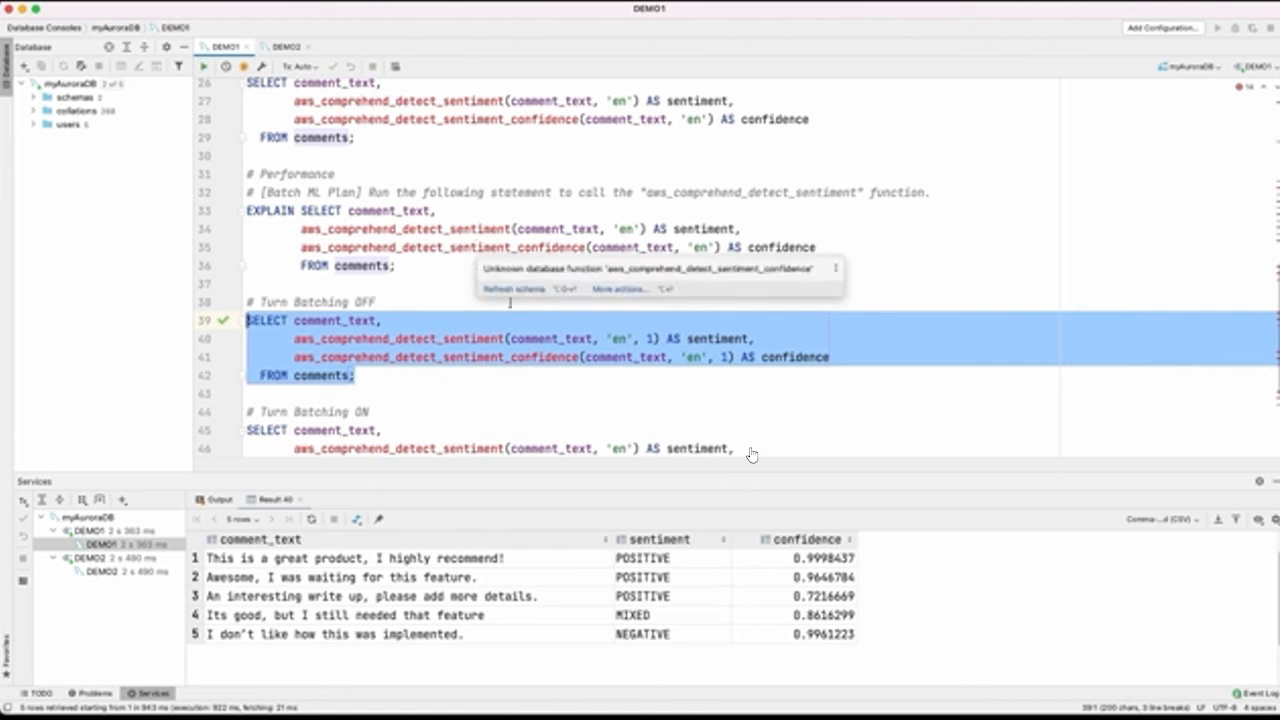
Run the complete SELECT statement under Turn Batching ON, which calls both sentiment functions without the third argument.
left_click(772, 407)
scroll(771, 408, "down", 3)
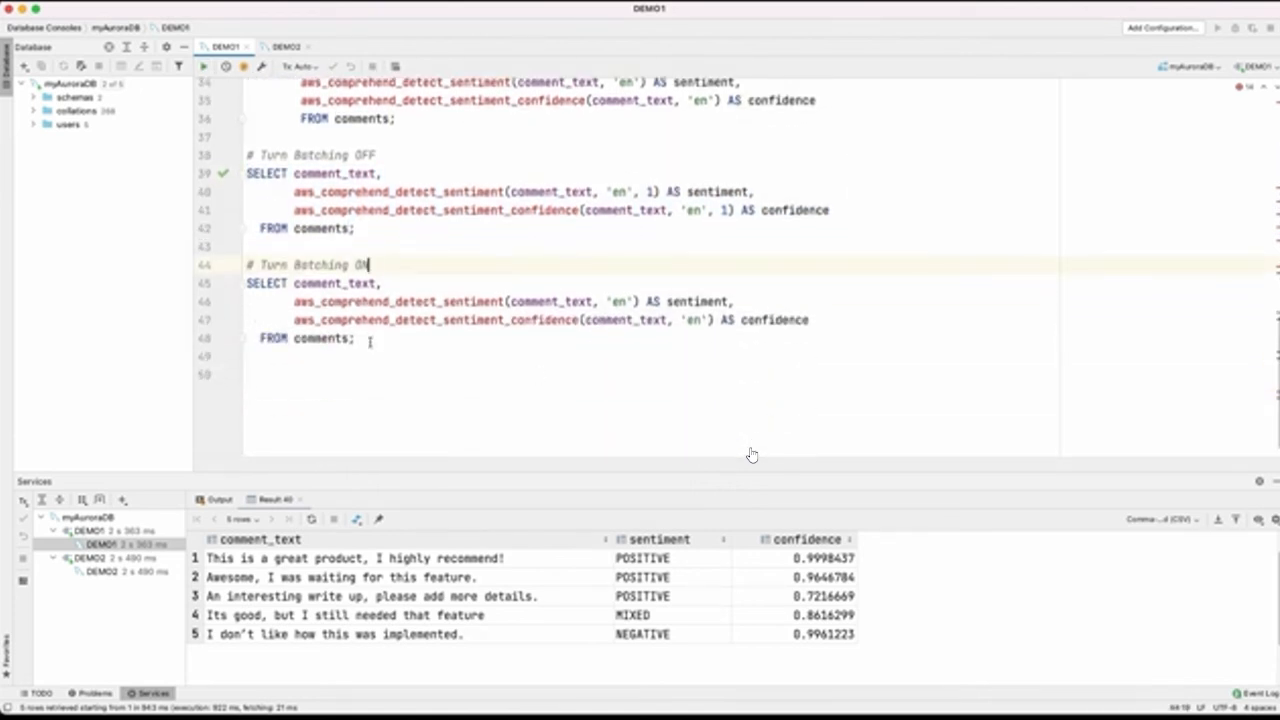
left_click_drag(369, 342, 242, 286)
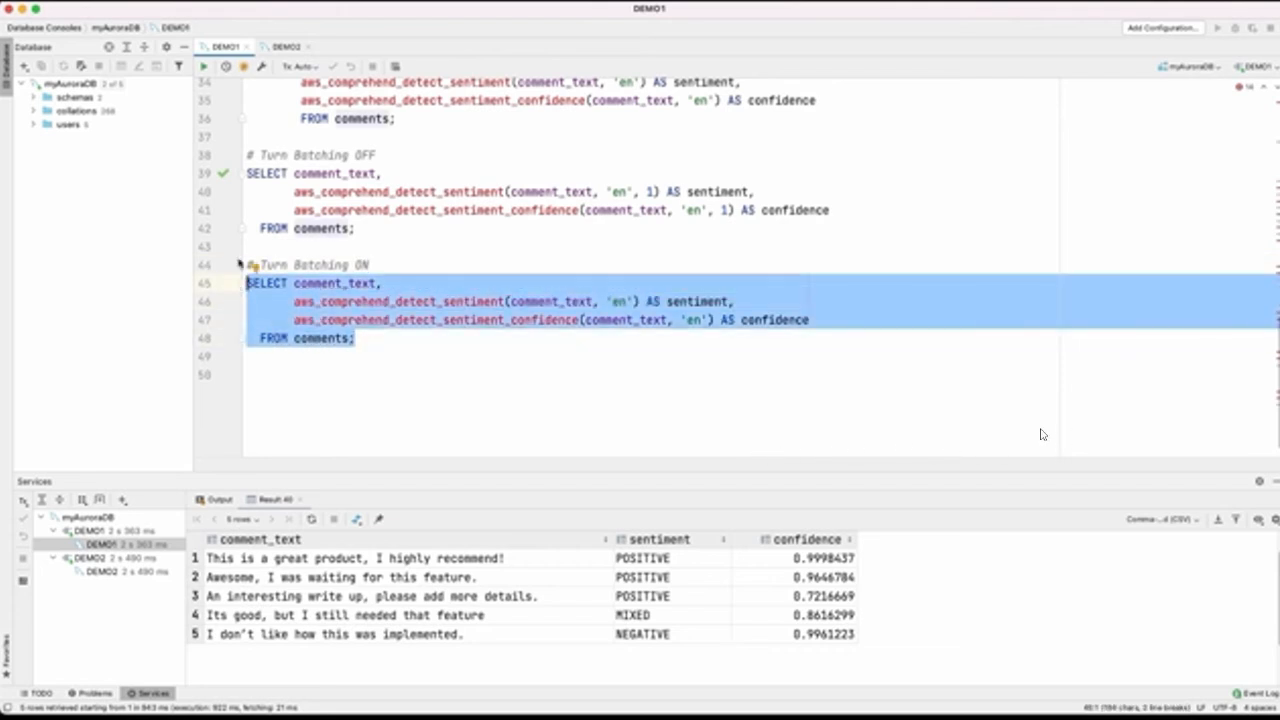
key("super+Return")
left_click(354, 409)
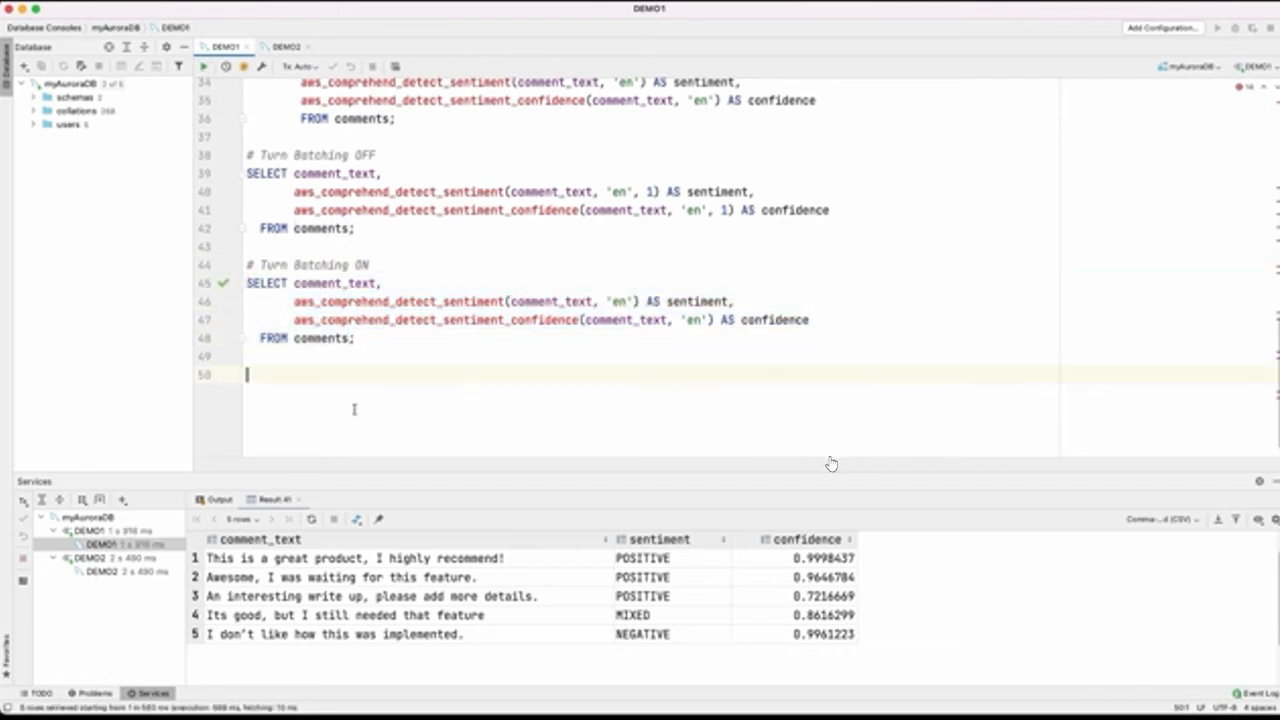
Compare the execution times of the batching ON and batching OFF queries in the console output log.
left_click(220, 500)
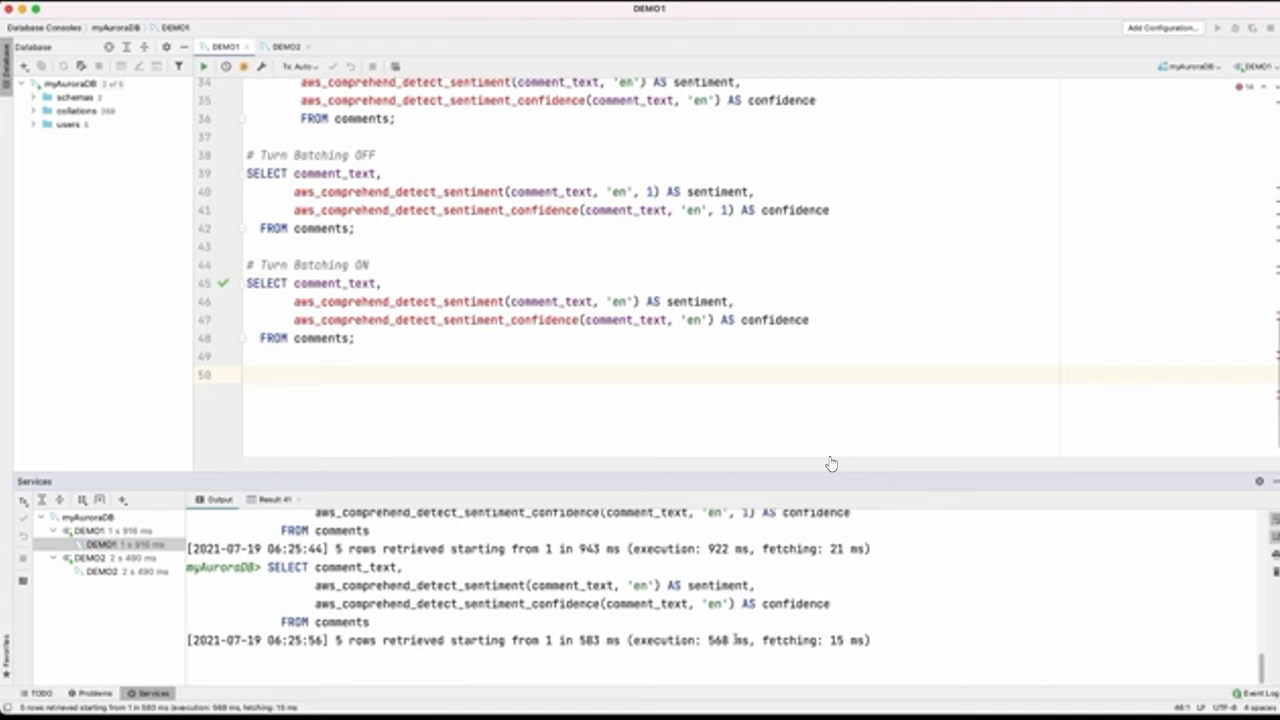
left_click_drag(748, 640, 632, 640)
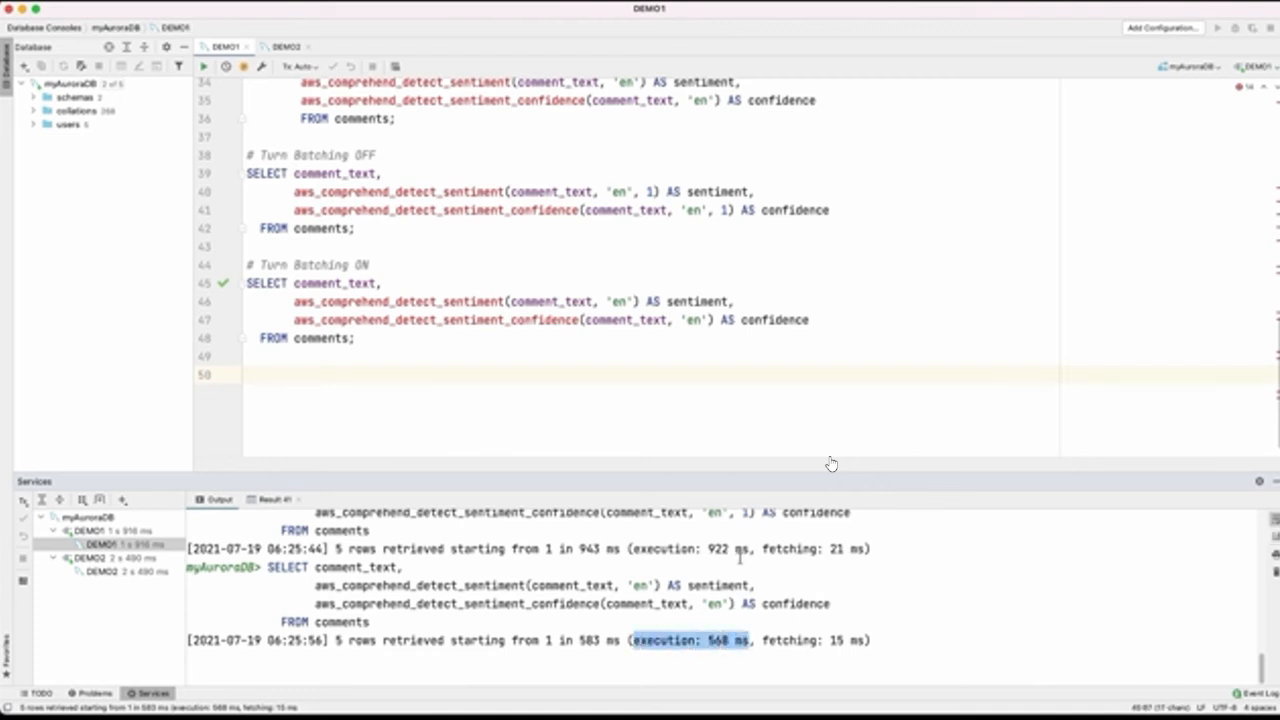
left_click_drag(748, 548, 632, 548)
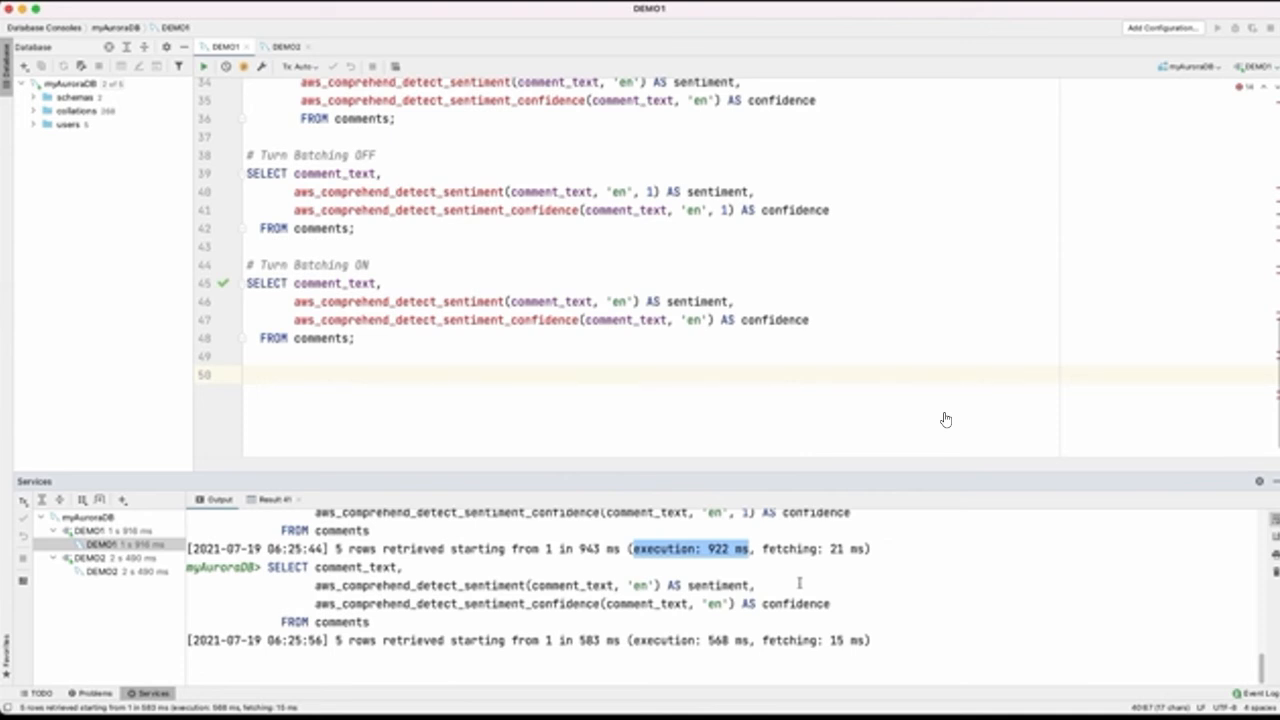
left_click(799, 582)
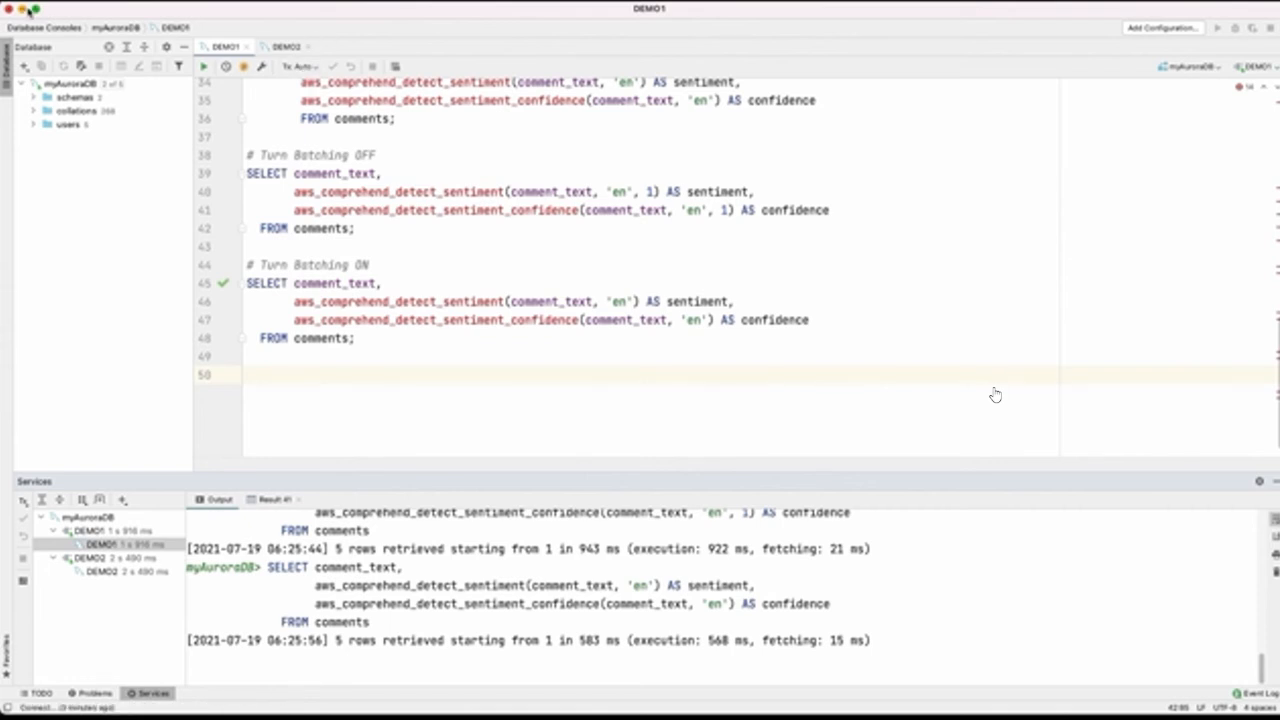
Switch to the RDS console and choose Amazon SageMaker as the service to connect in the myauroradb cluster's connectivity and security settings.
left_click(23, 11)
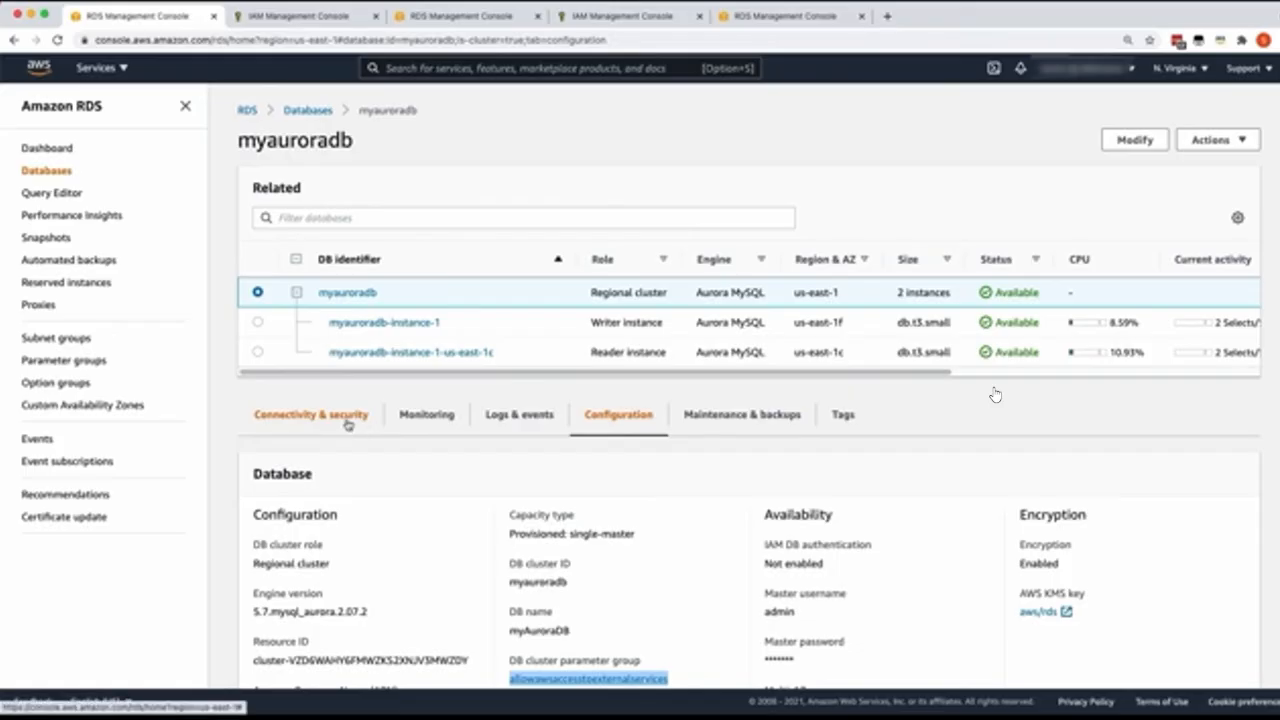
left_click(347, 422)
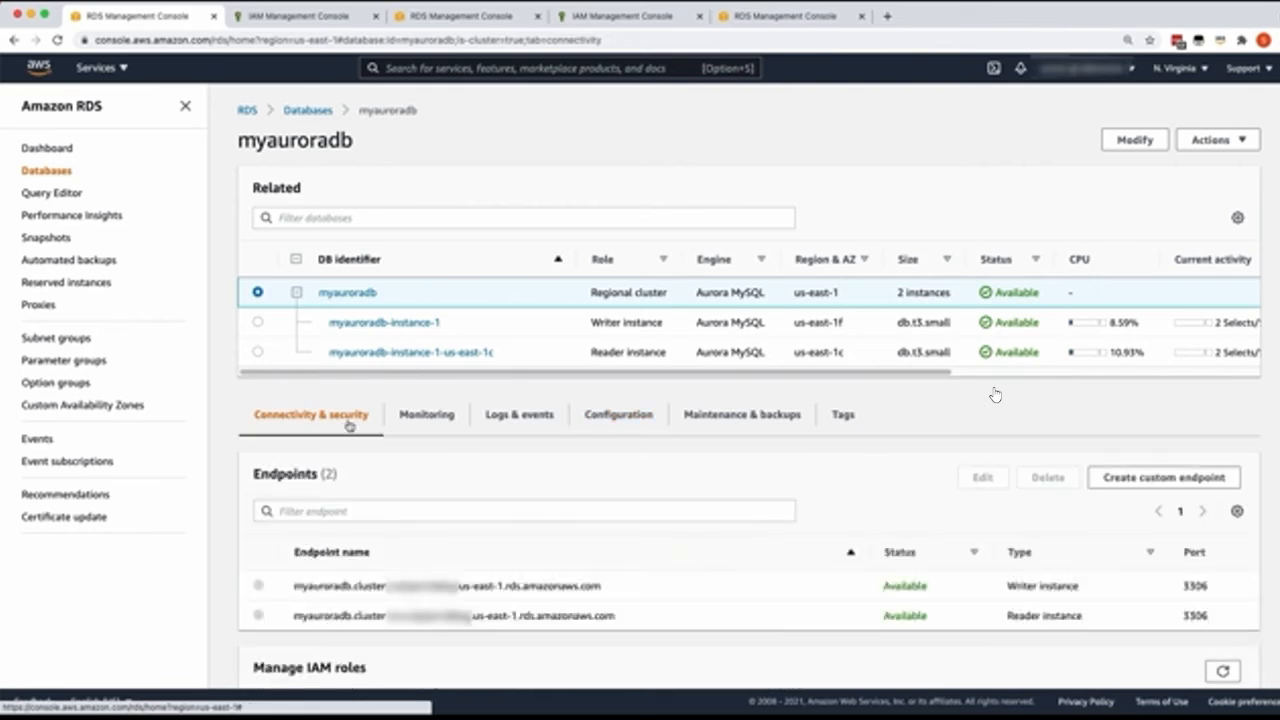
scroll(361, 449, "down", 5)
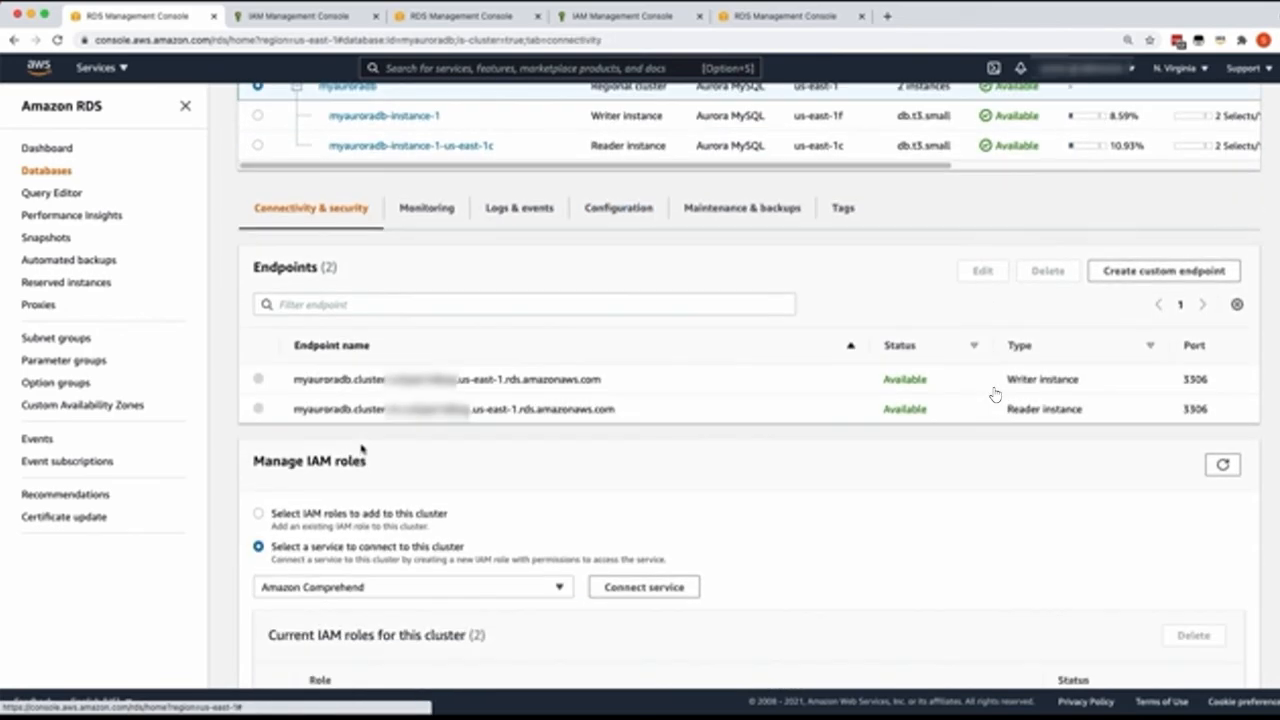
left_click(414, 496)
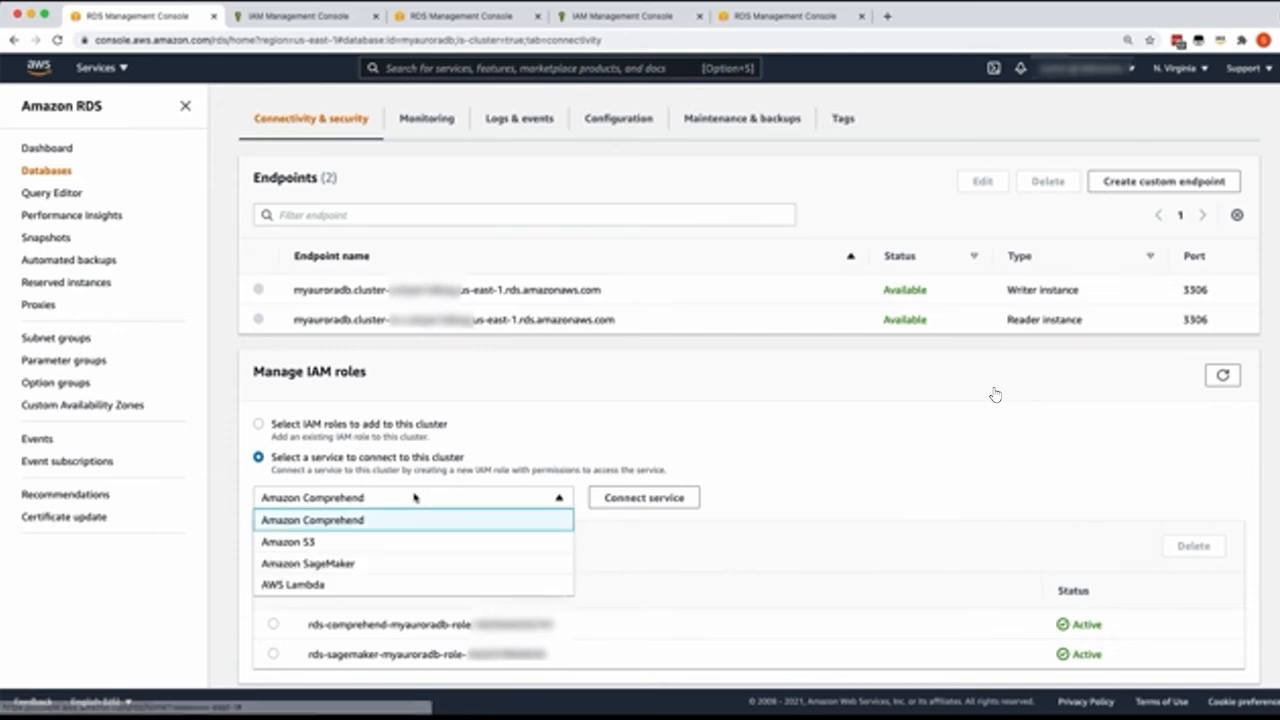
left_click(370, 566)
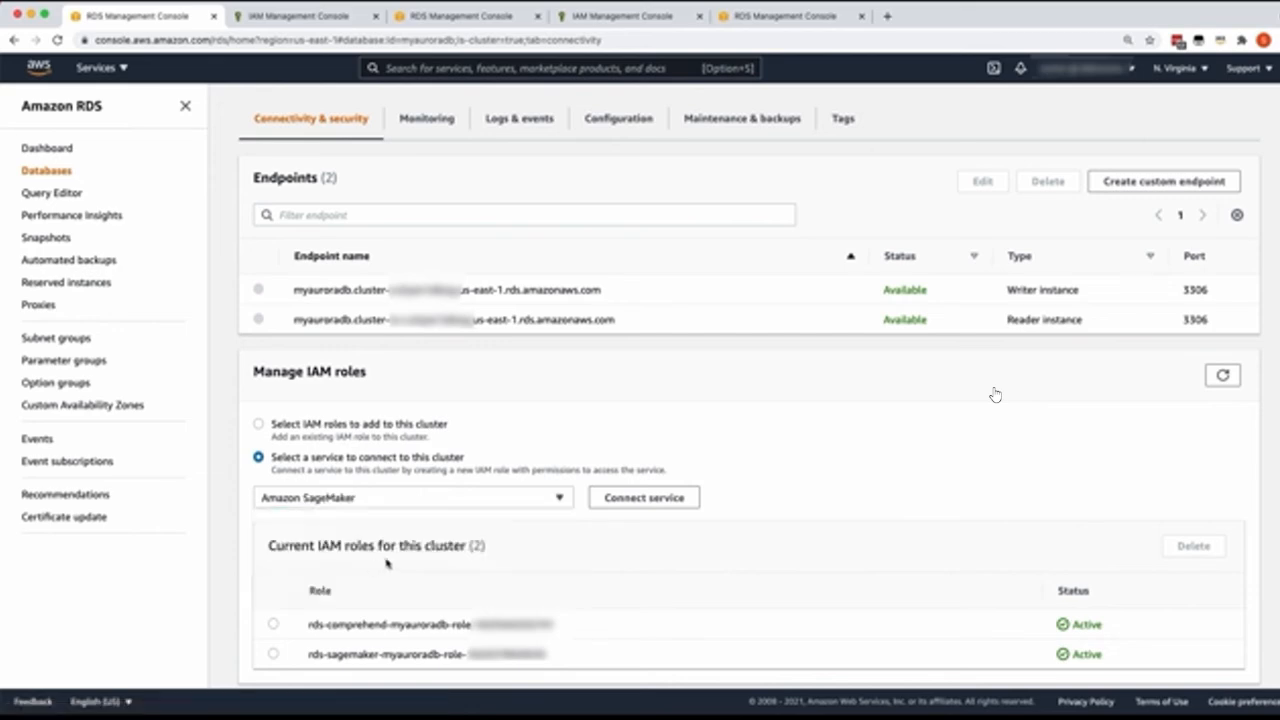
Open the Connect cluster to Amazon SageMaker dialog, examine its endpoint ARN requirement, and cancel it without connecting.
left_click(663, 508)
left_click(479, 392)
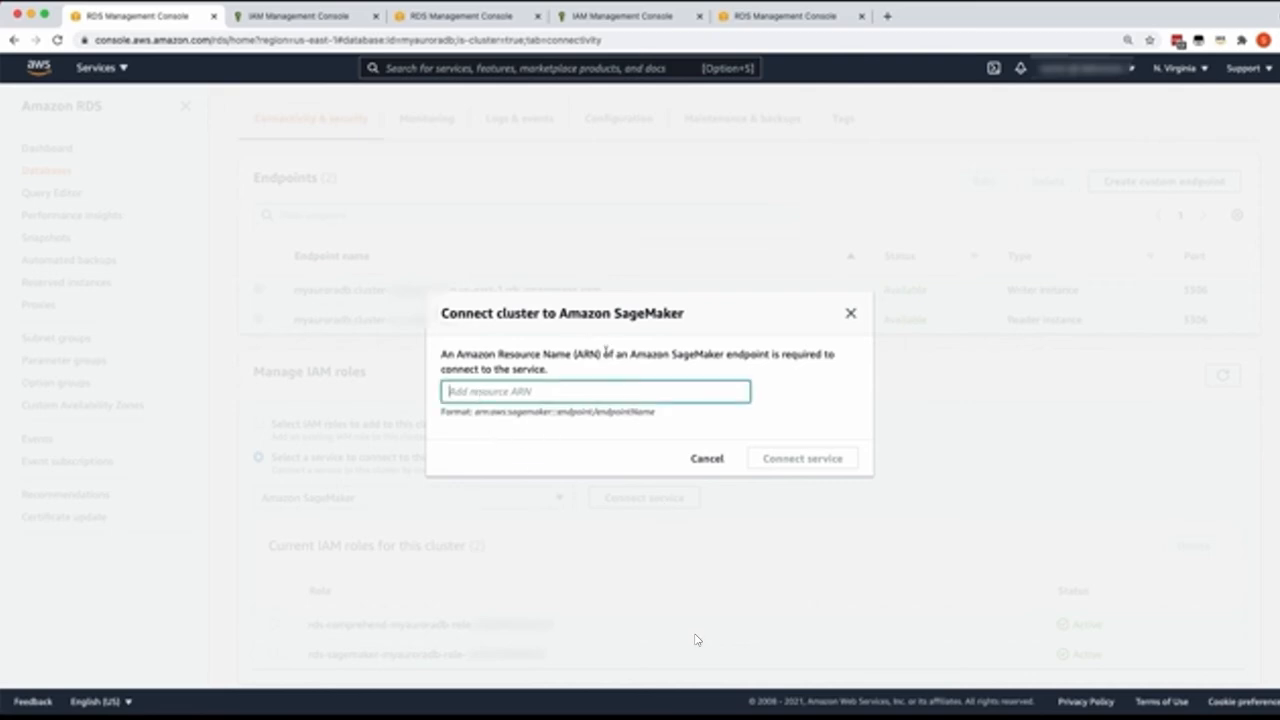
left_click_drag(457, 354, 771, 351)
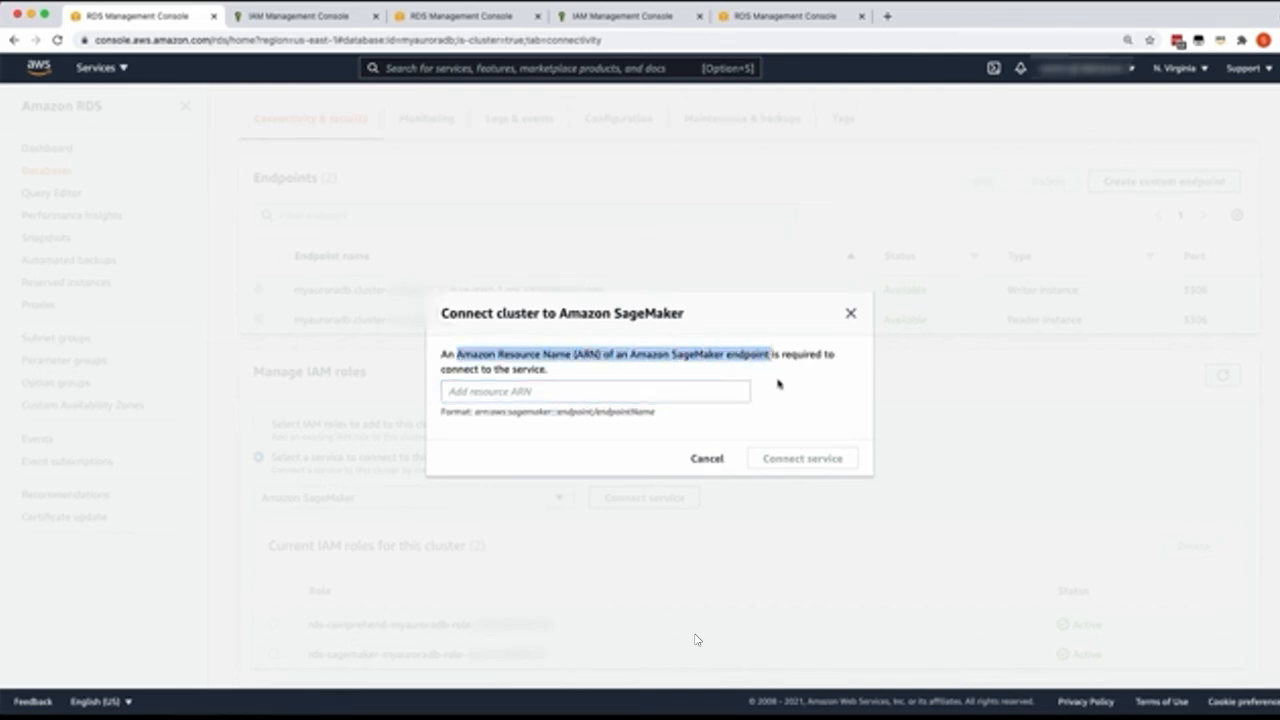
left_click(778, 384)
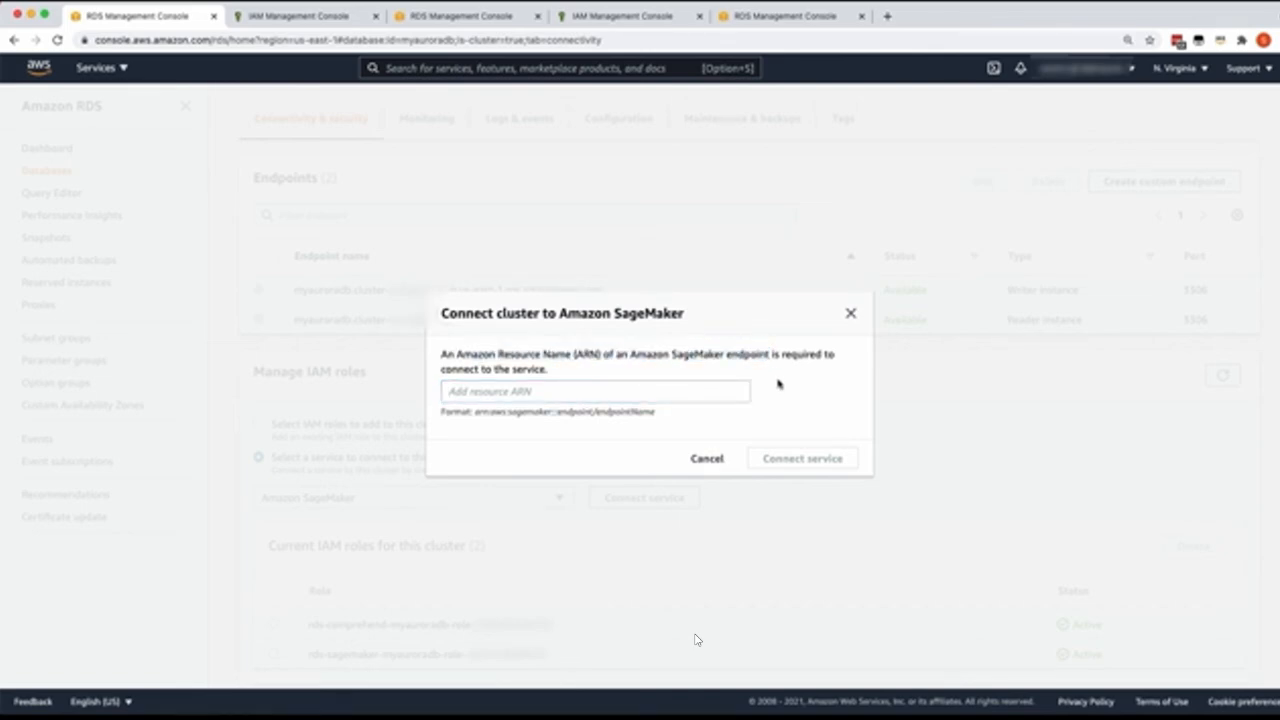
left_click(708, 459)
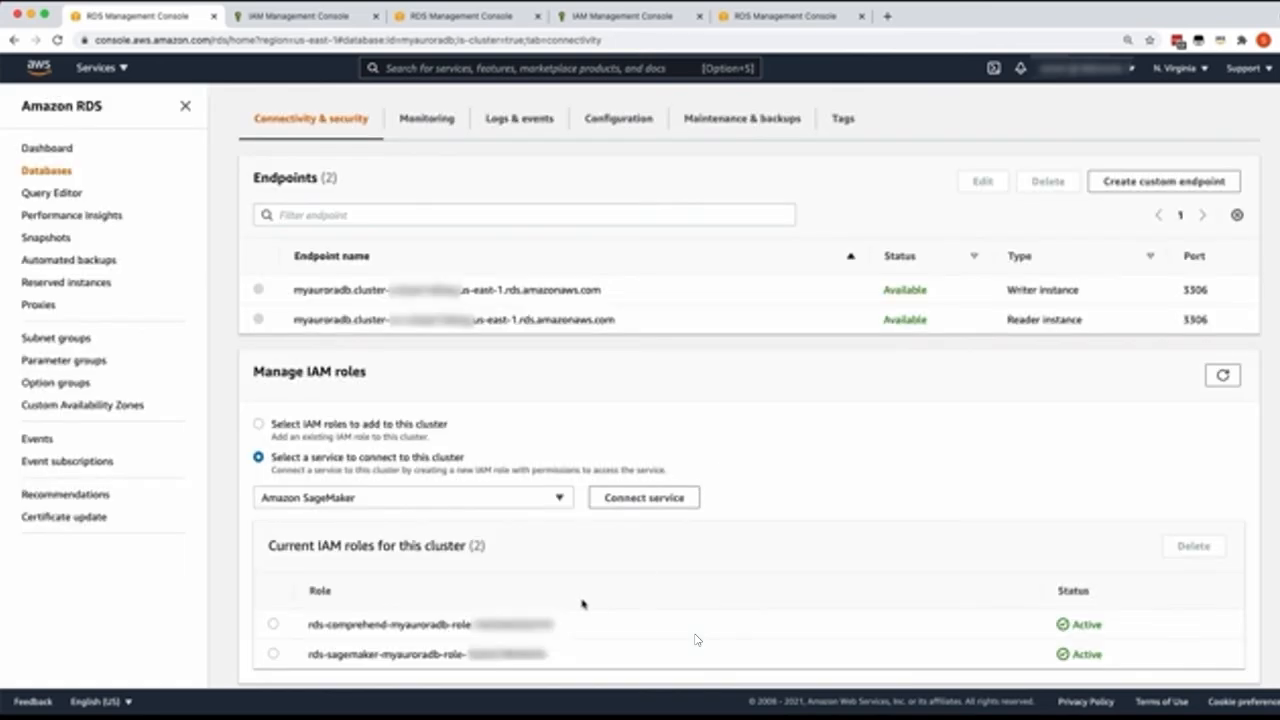
Copy the cluster's rds-sagemaker-myauroradb role name, search the IAM roles for it, and open that role's summary.
left_click_drag(548, 654, 310, 655)
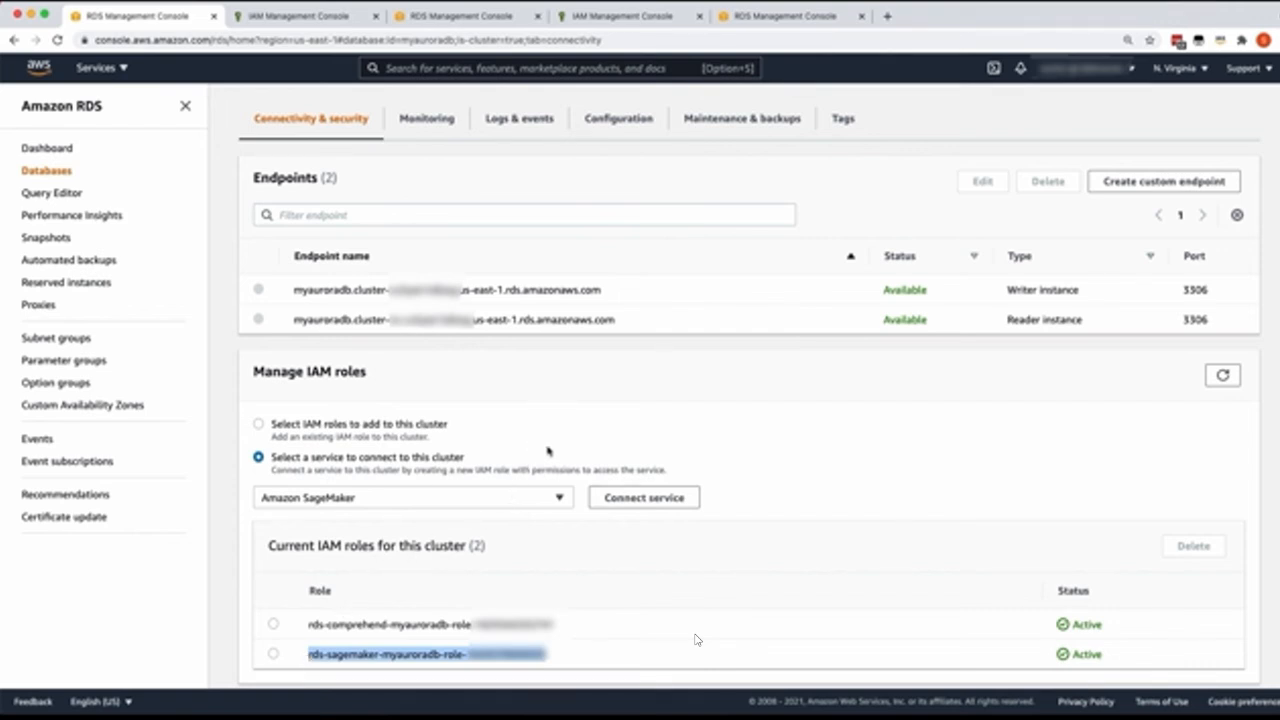
key("ctrl+Tab")
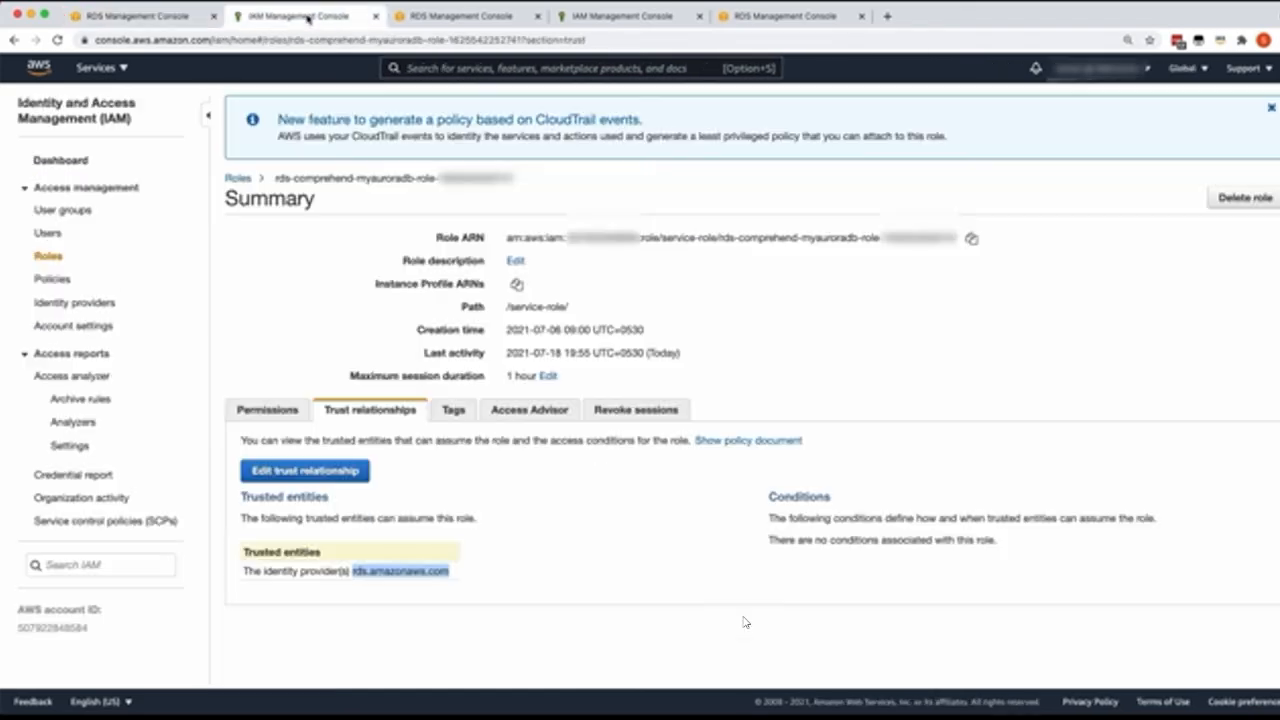
left_click(60, 257)
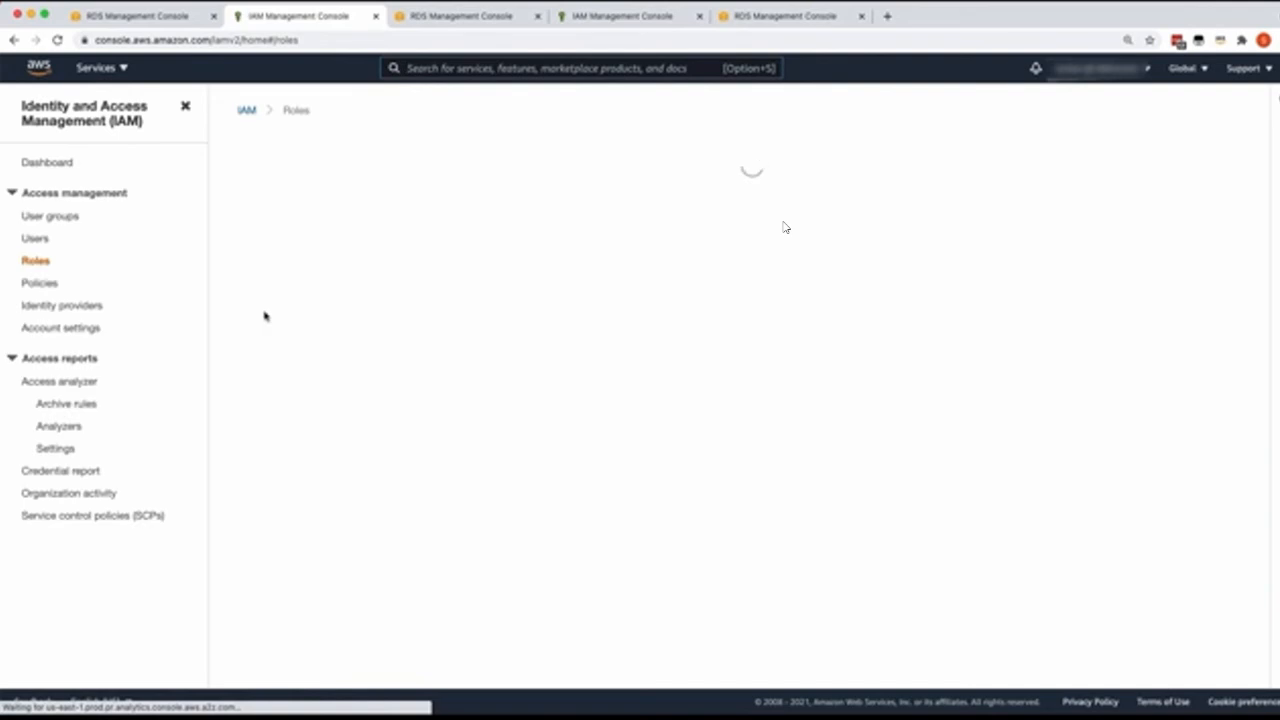
left_click(323, 211)
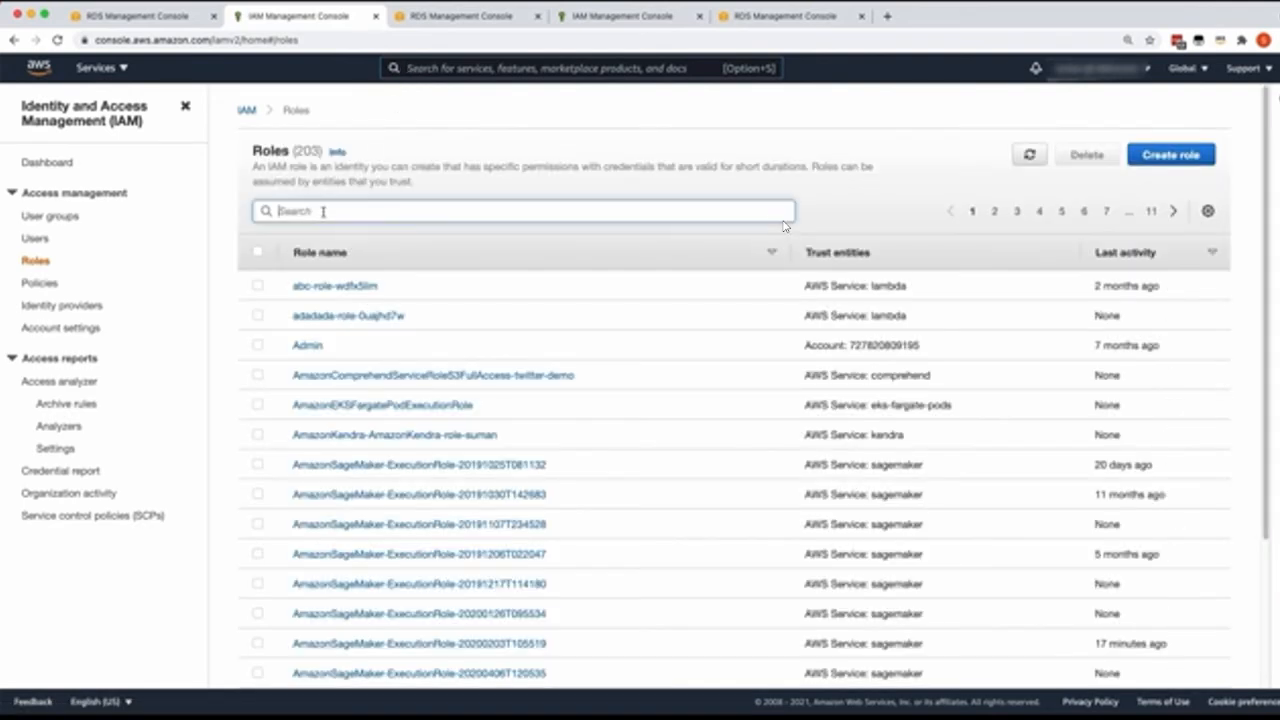
key("super+v")
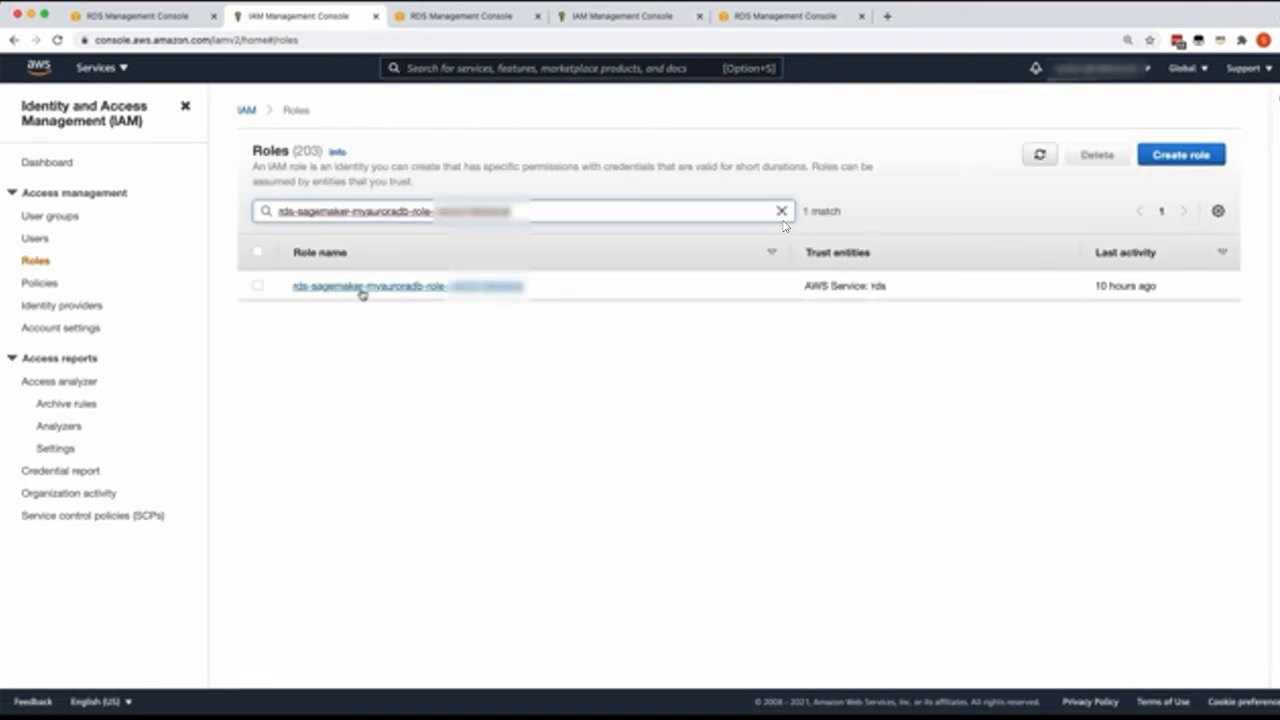
left_click(363, 288)
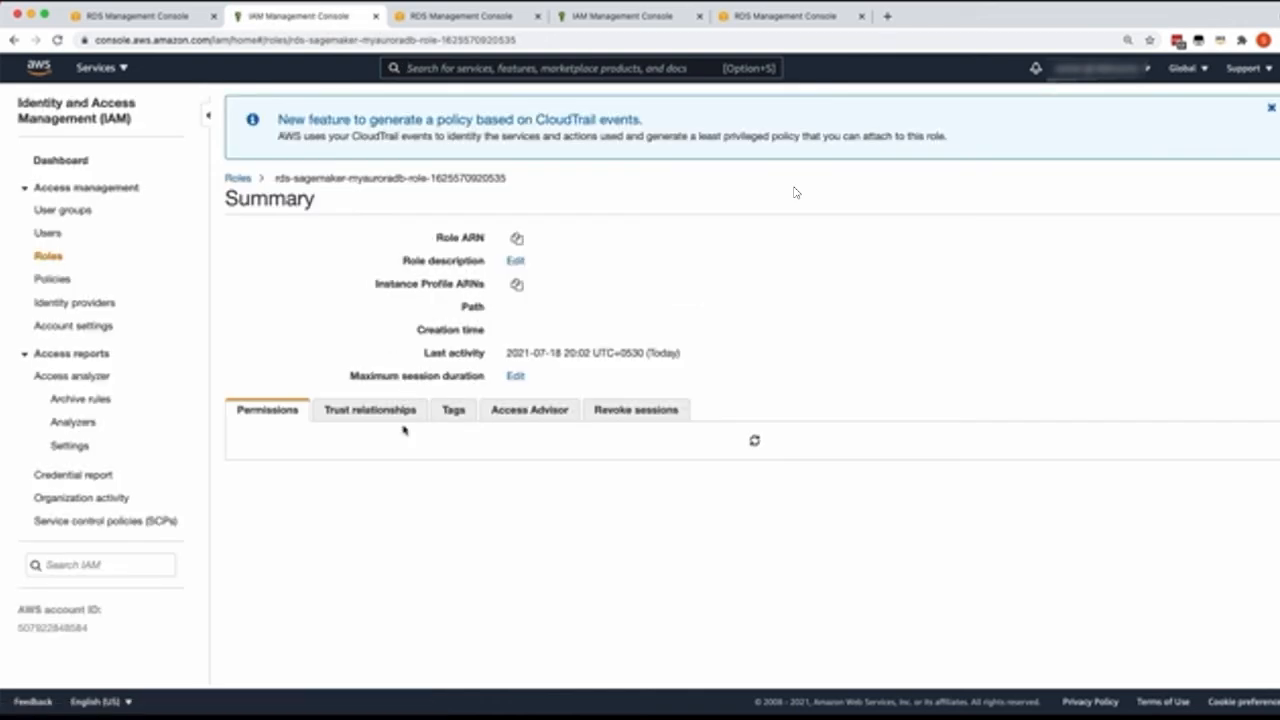
Expand the role's rds-sagemaker-myauroradb policy and examine the SageMaker endpoint ARN in its Resource element.
scroll(400, 500, "down", 1)
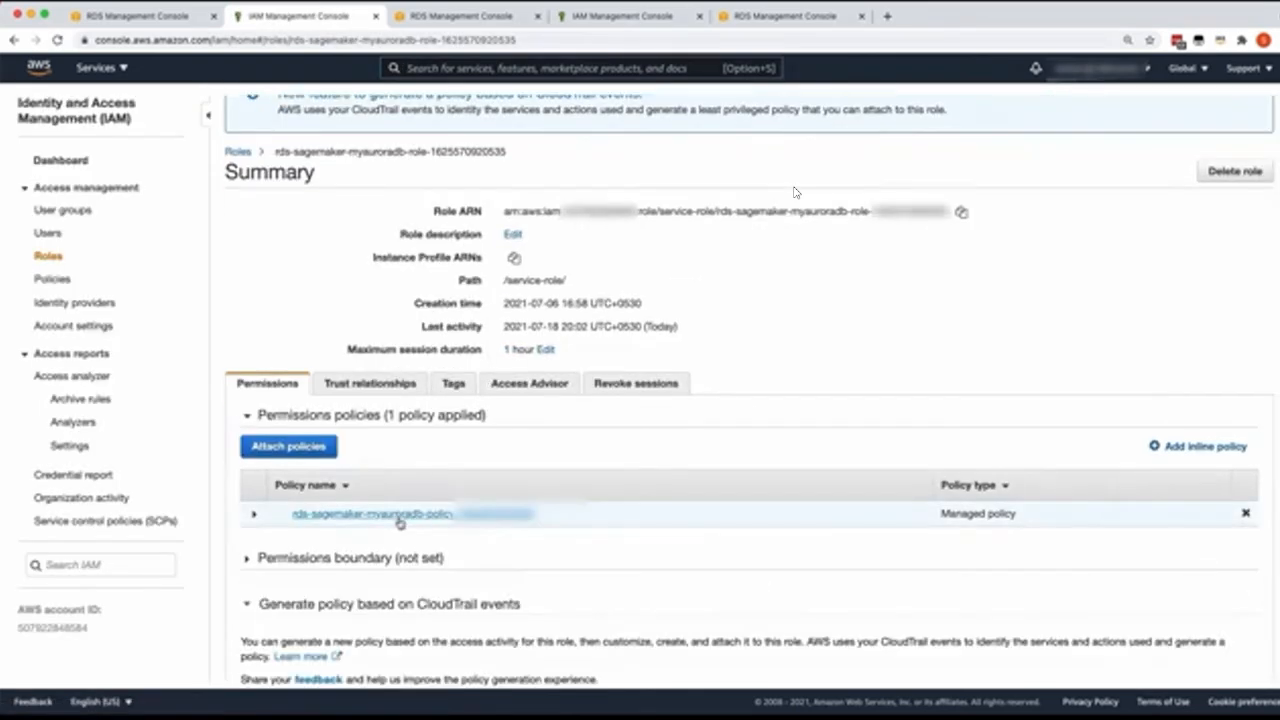
left_click(255, 514)
scroll(795, 192, "down", 1)
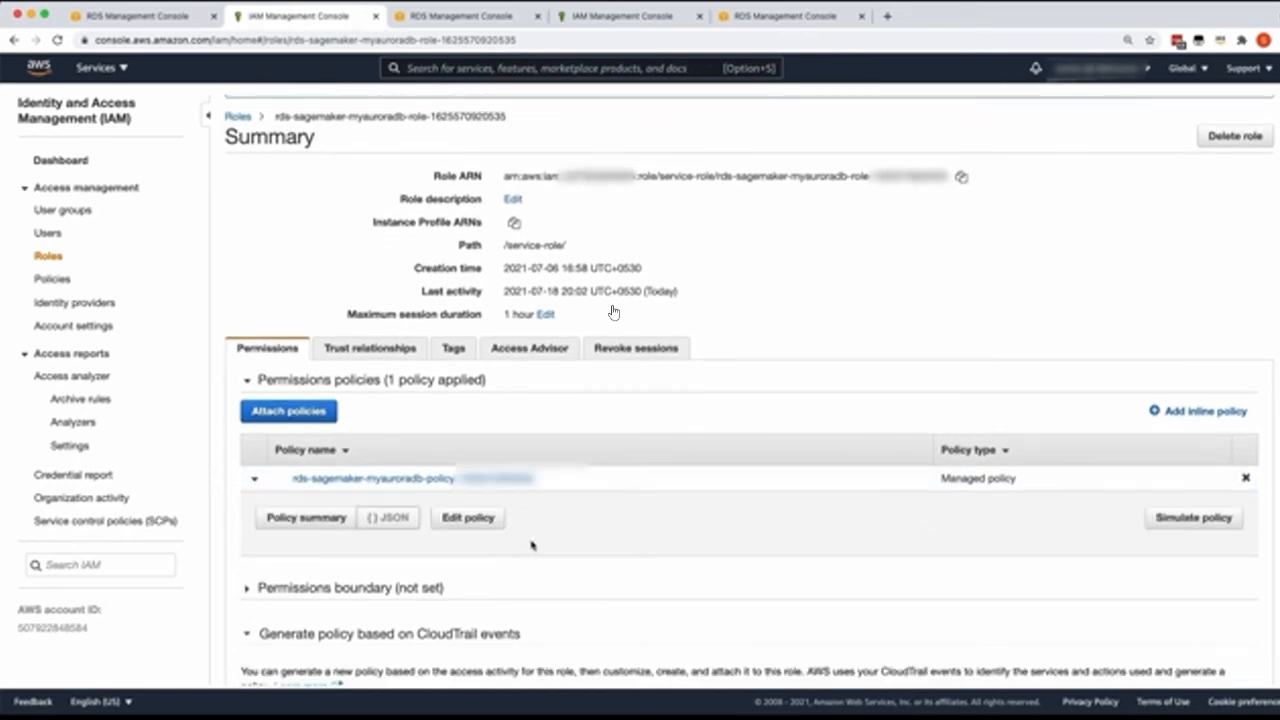
scroll(1150, 160, "down", 3)
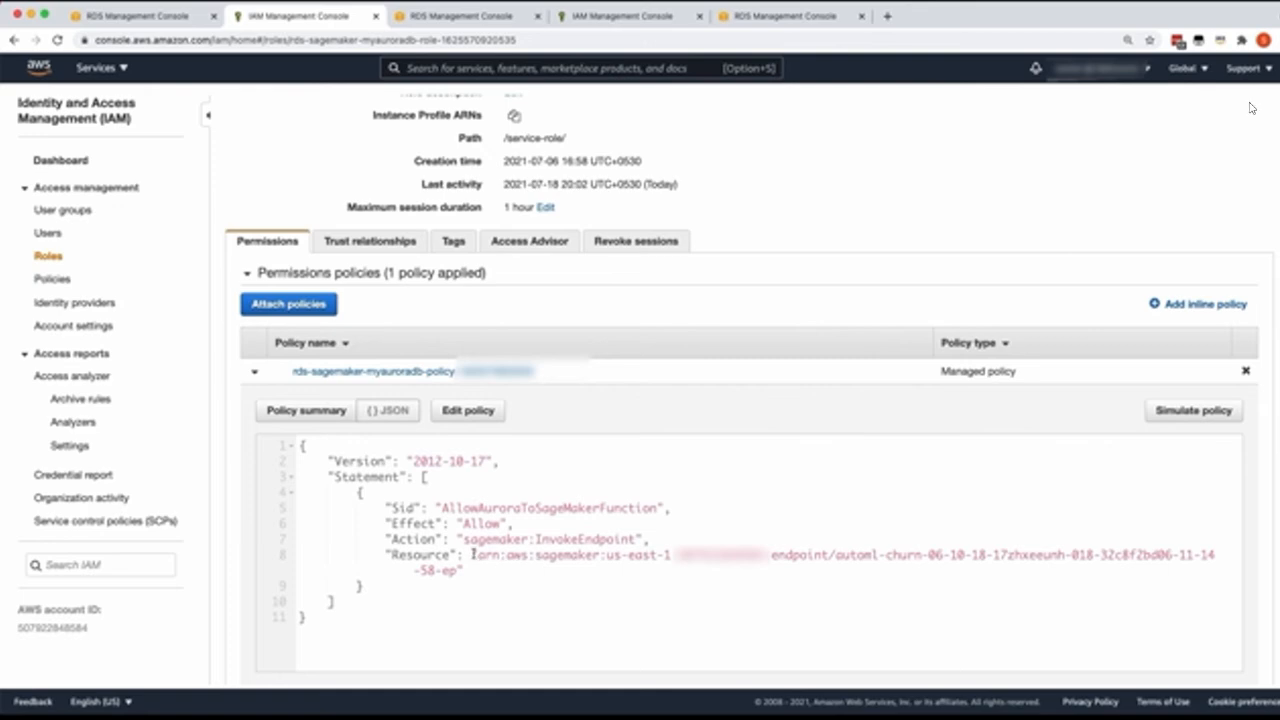
left_click_drag(475, 554, 456, 570)
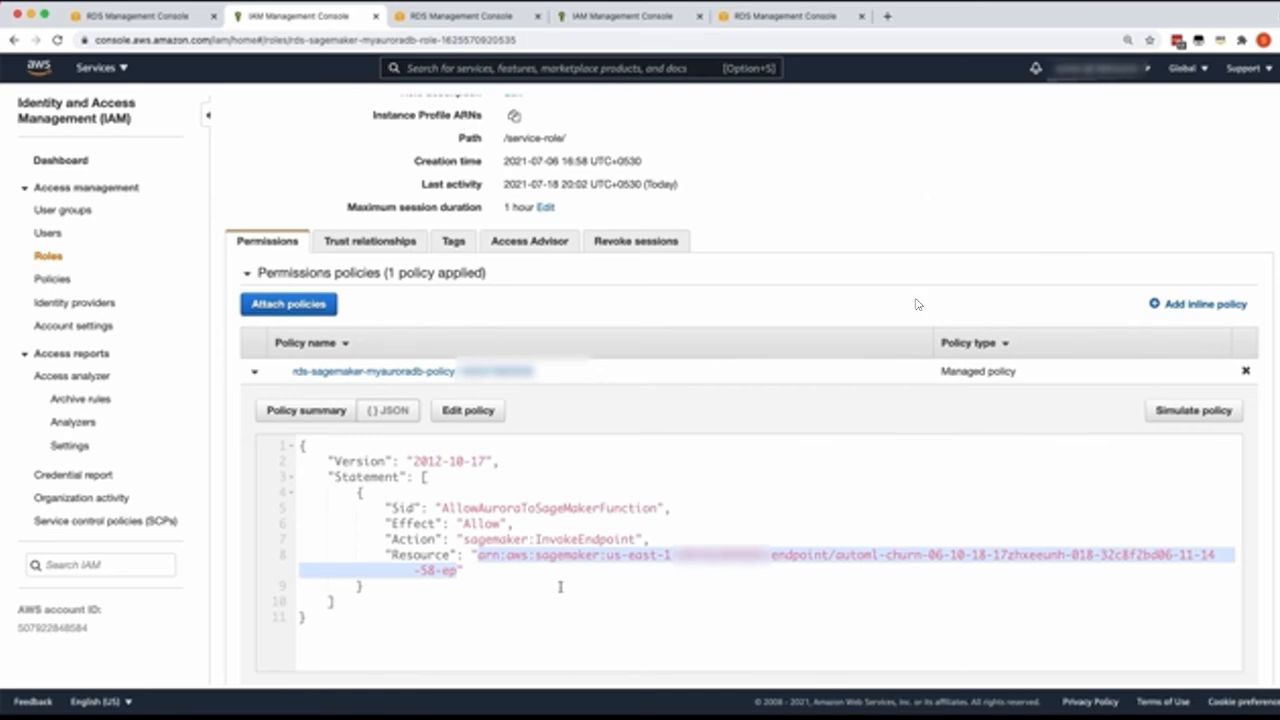
Examine the aws_default_sagemaker_role parameter and its role ARN in the allowawsaccesstoexternalservices parameter group.
left_click(471, 17)
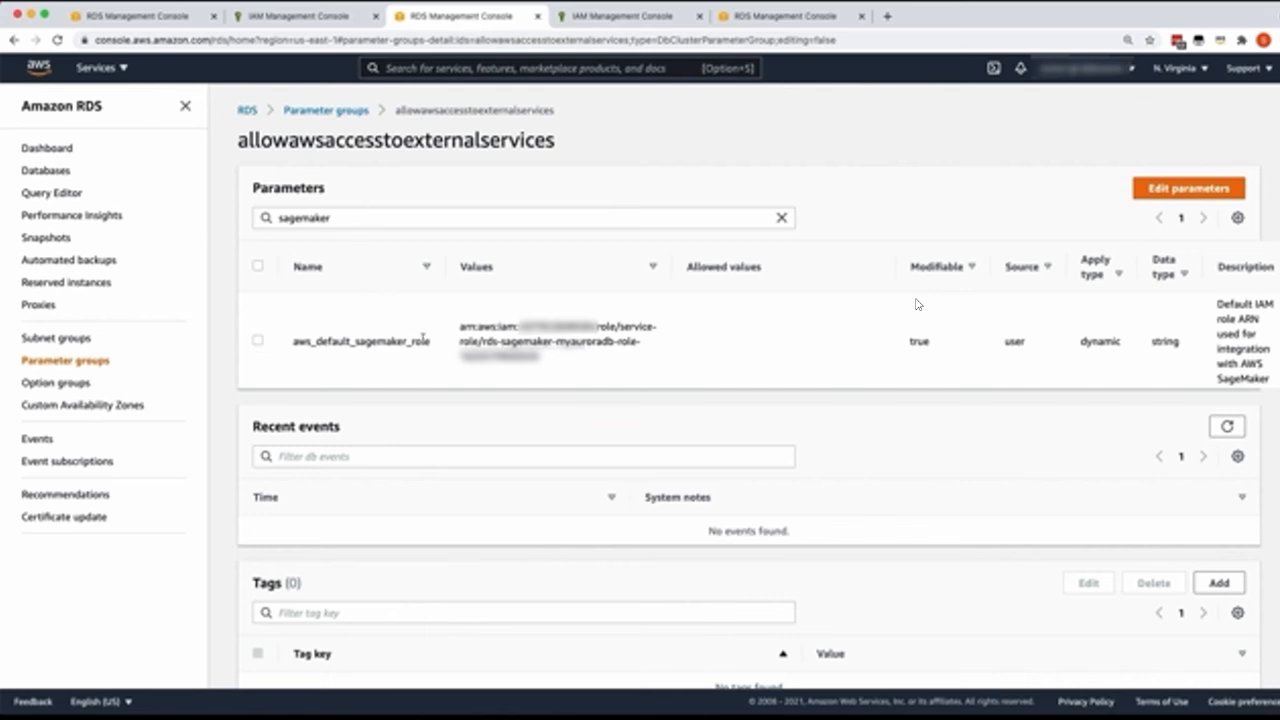
left_click_drag(460, 326, 543, 369)
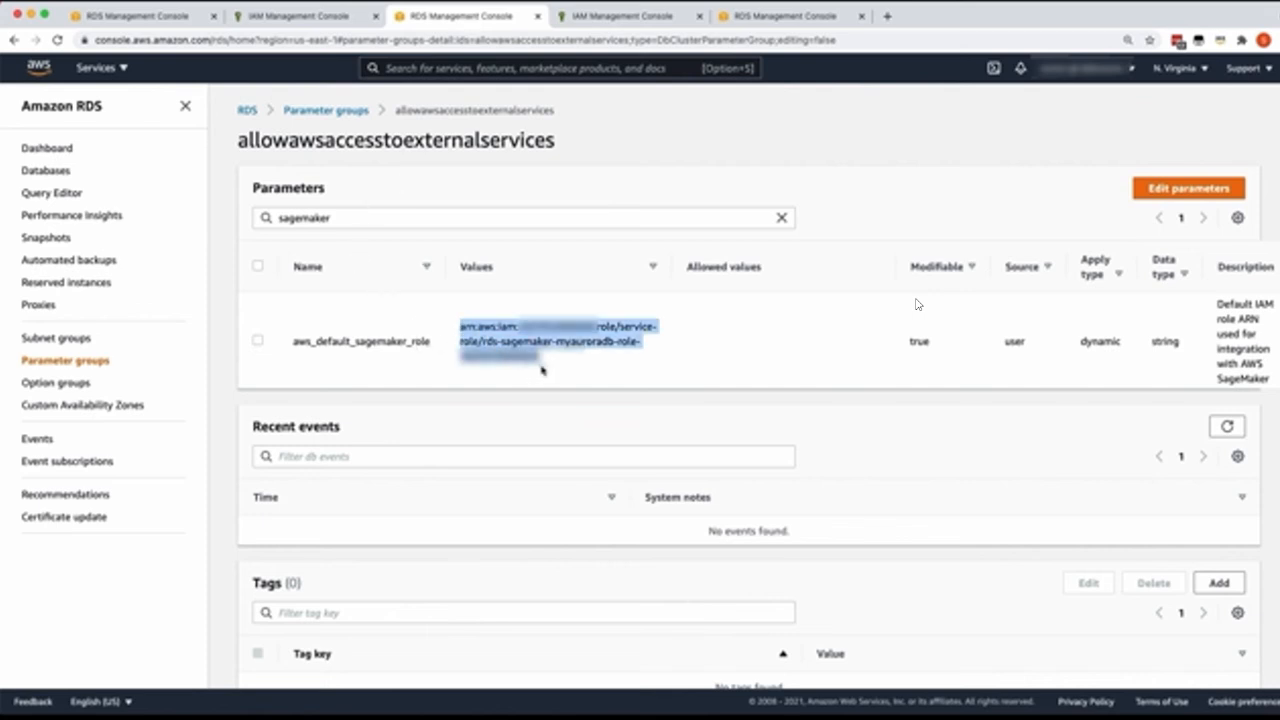
double_click(396, 344)
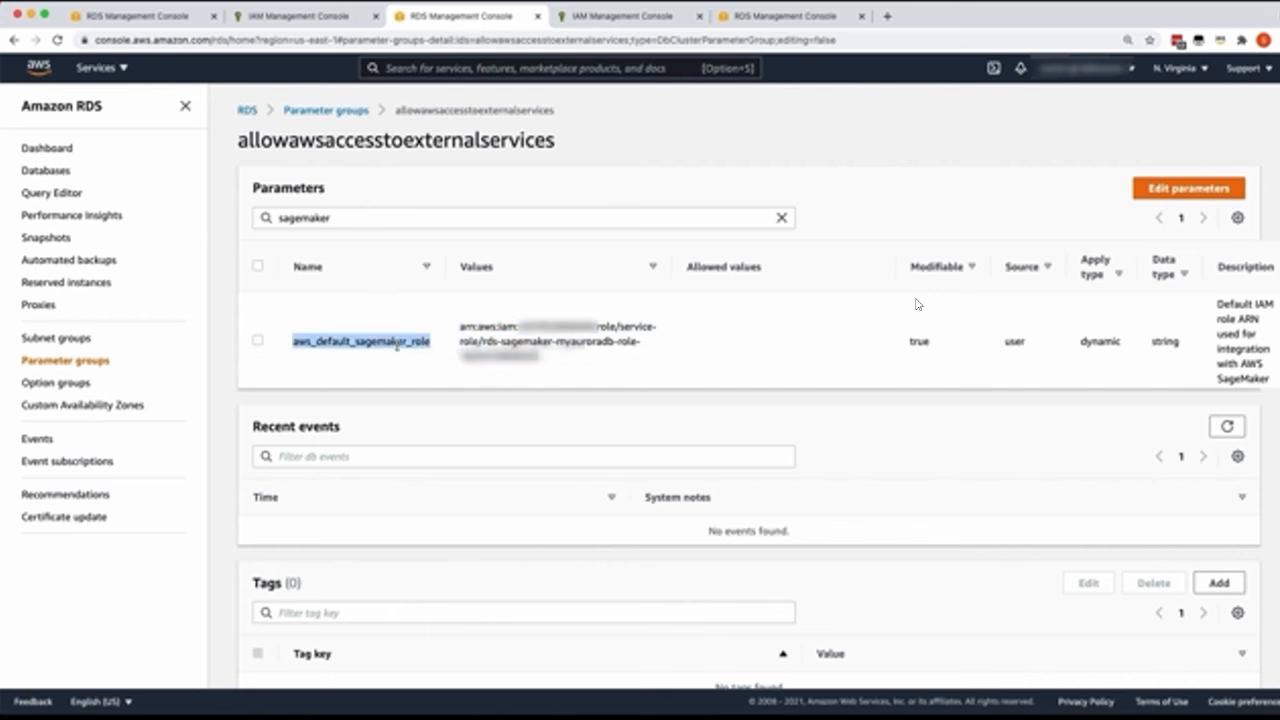
double_click(347, 146)
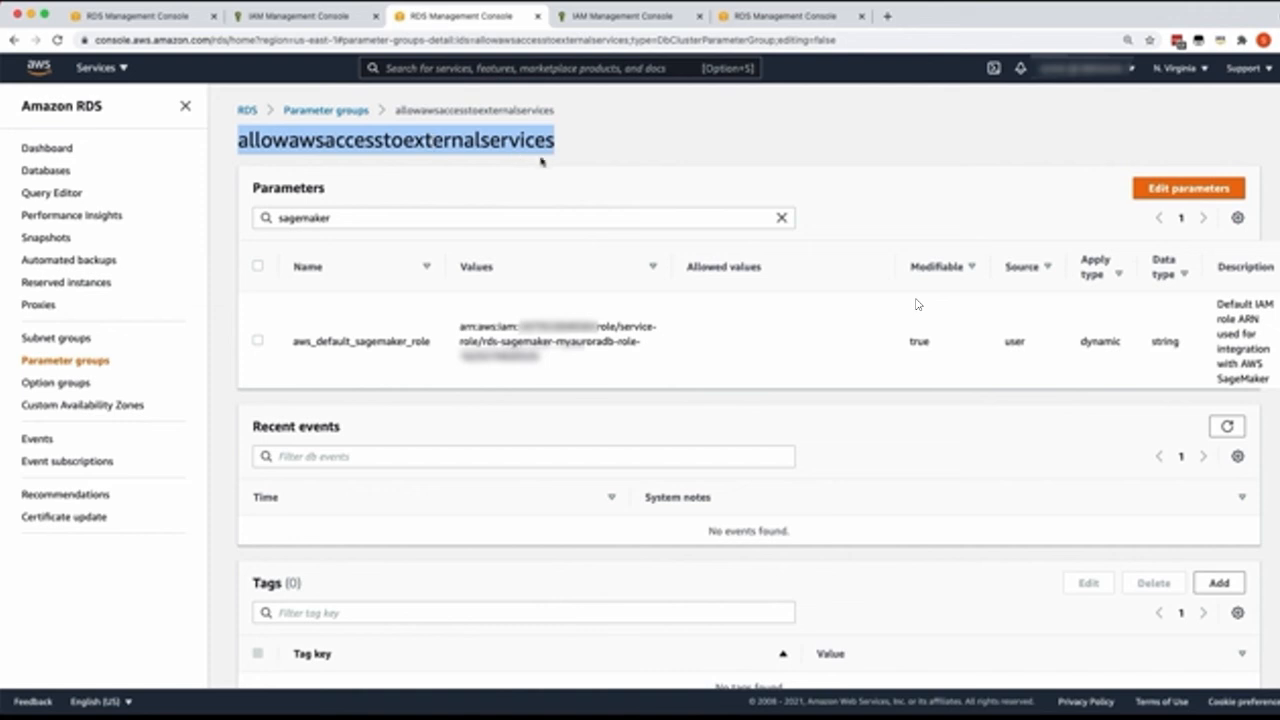
left_click(597, 169)
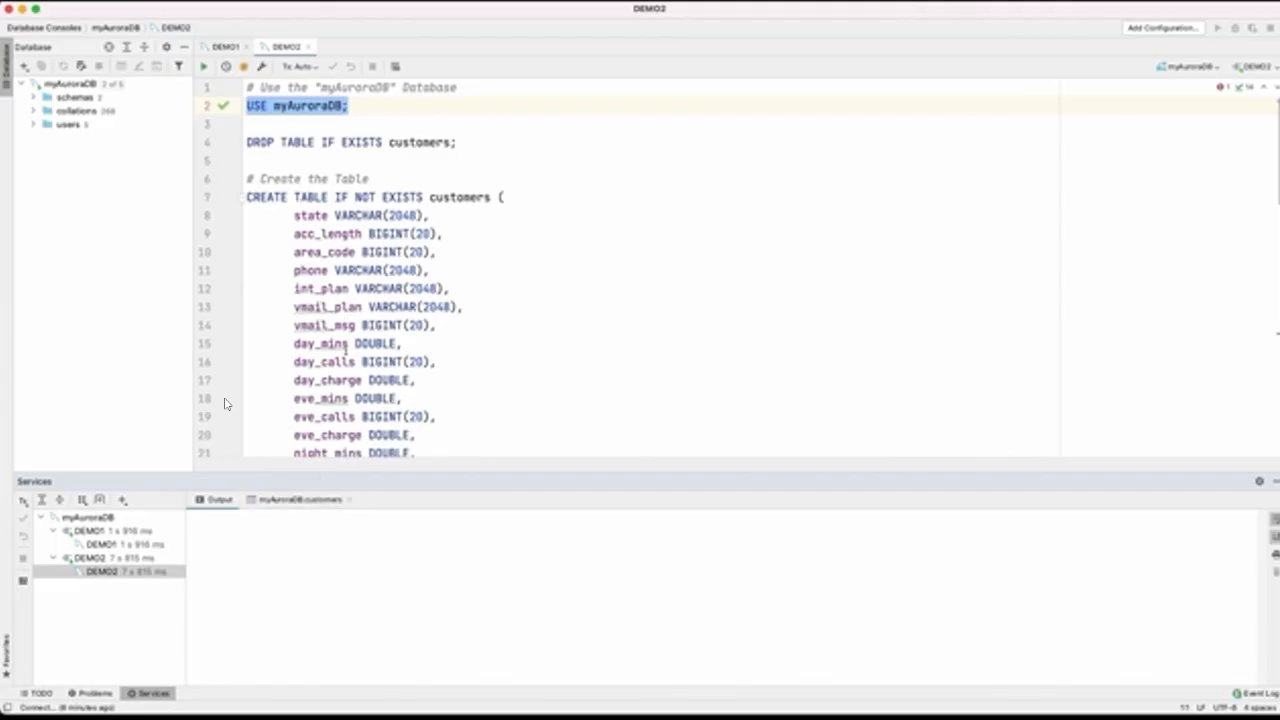
Switch to the DEMO2 database console, run USE myAuroraDB, and review the customers table definition.
left_click(202, 67)
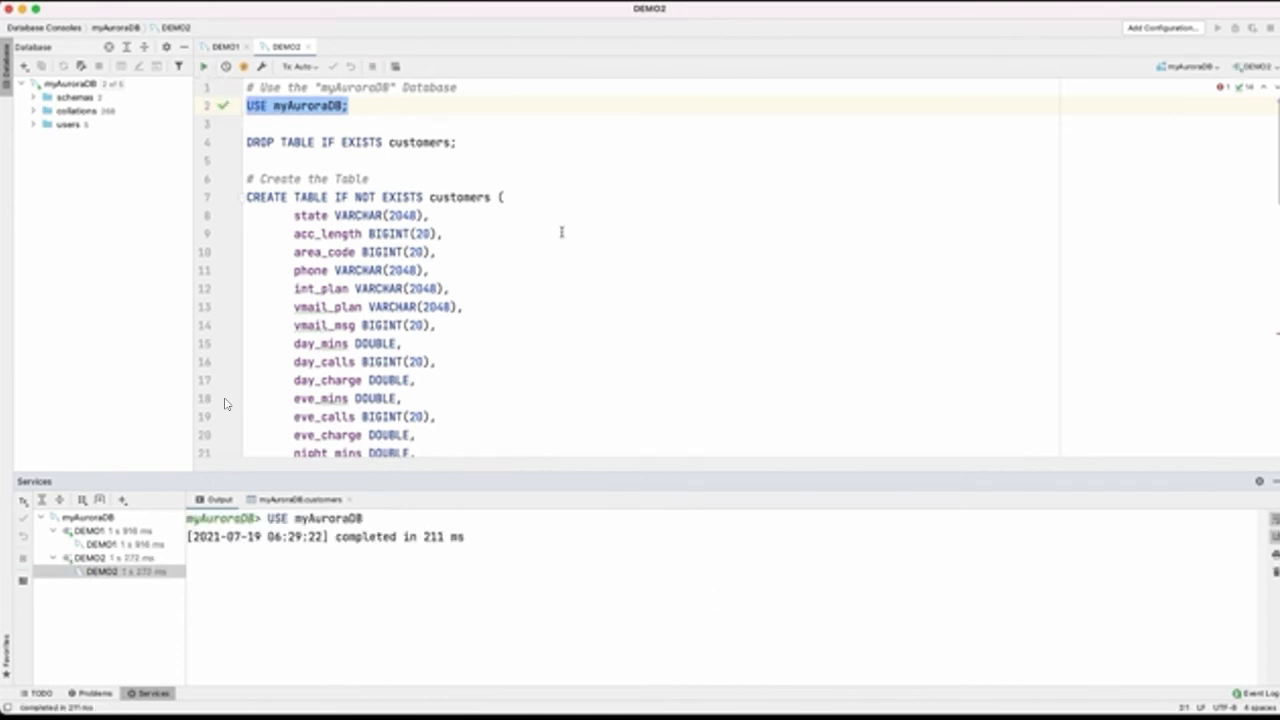
scroll(561, 232, "down", 3)
double_click(466, 148)
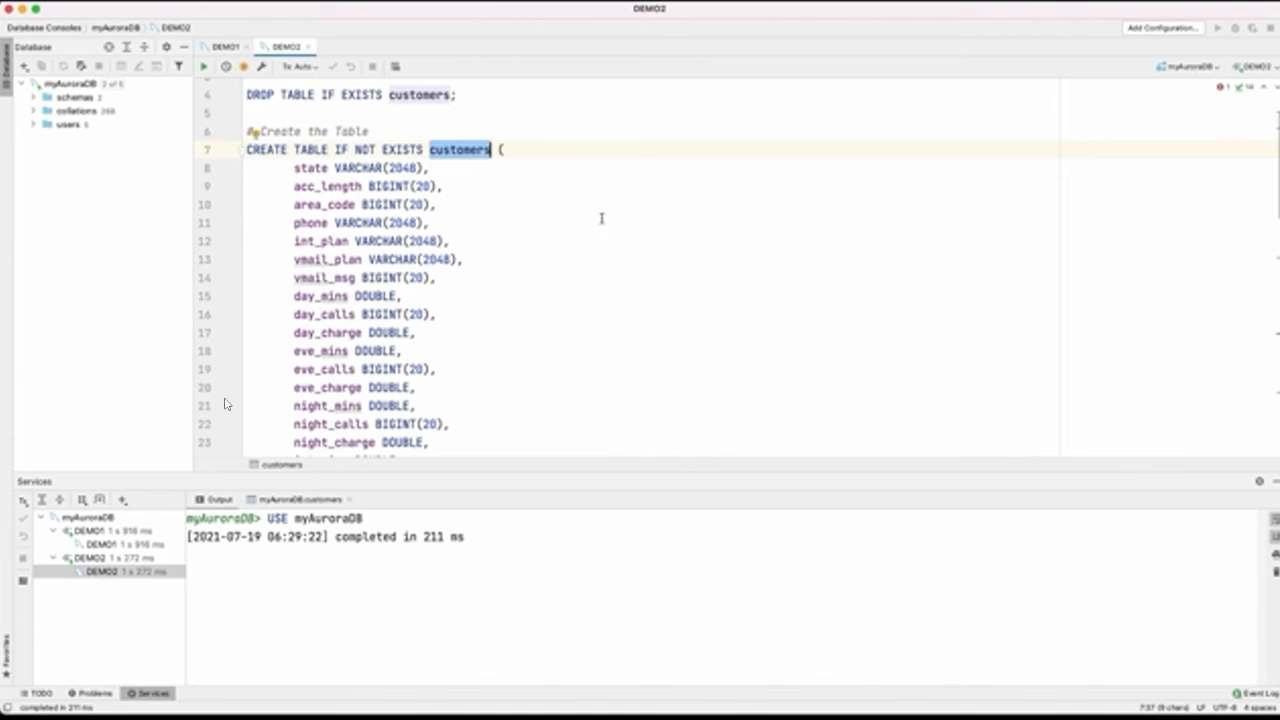
scroll(601, 218, "down", 3)
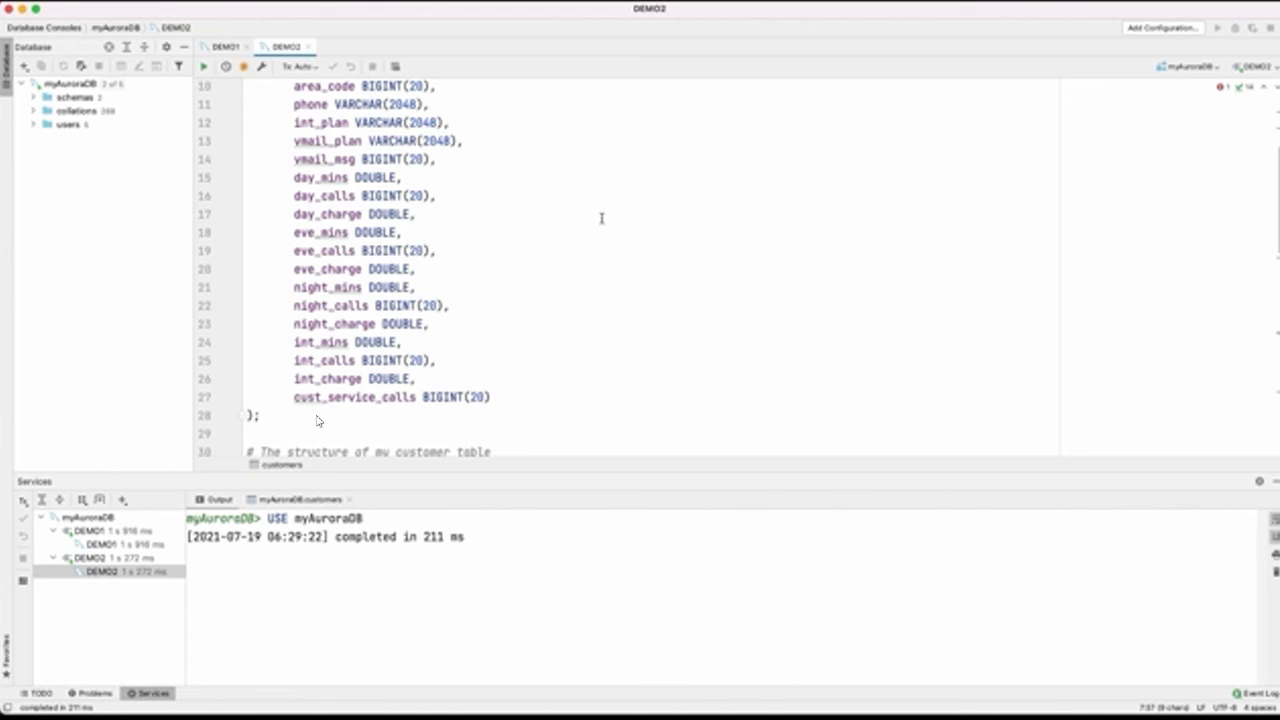
Run SELECT * FROM customers and enlarge the results area to show more rows.
scroll(602, 218, "down", 6)
left_click_drag(411, 196, 246, 195)
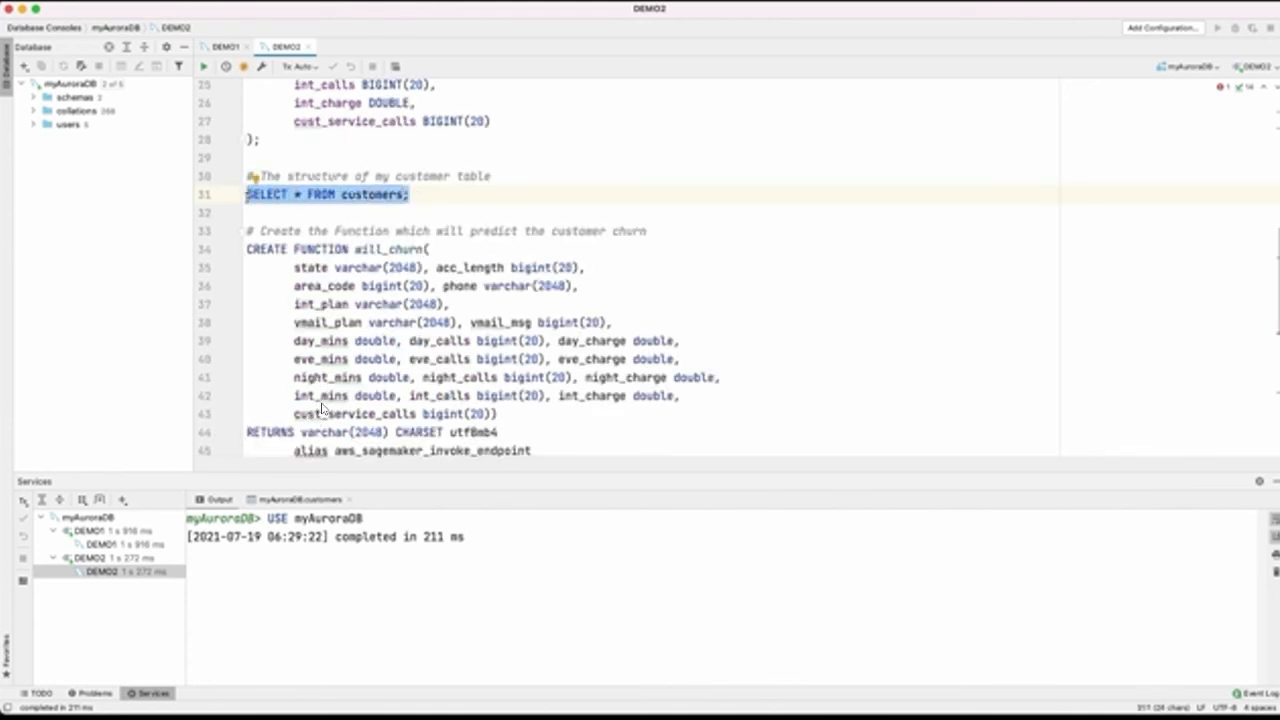
left_click(205, 68)
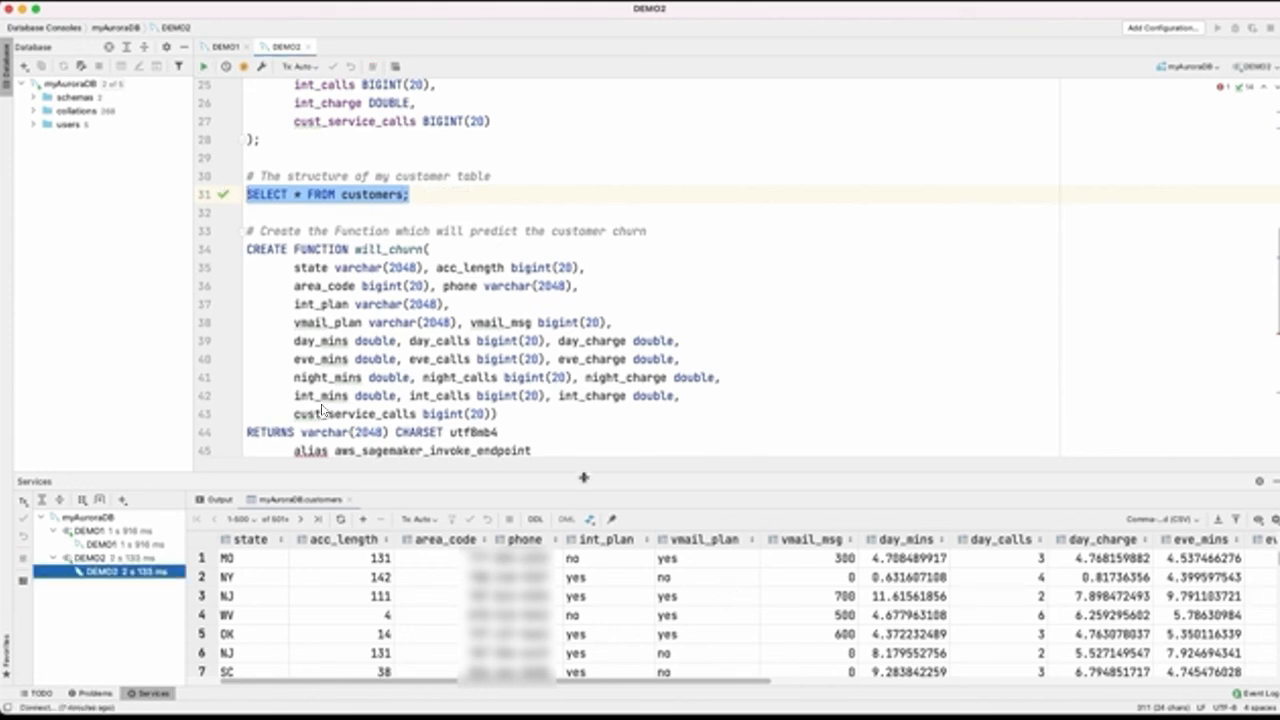
left_click_drag(584, 478, 586, 400)
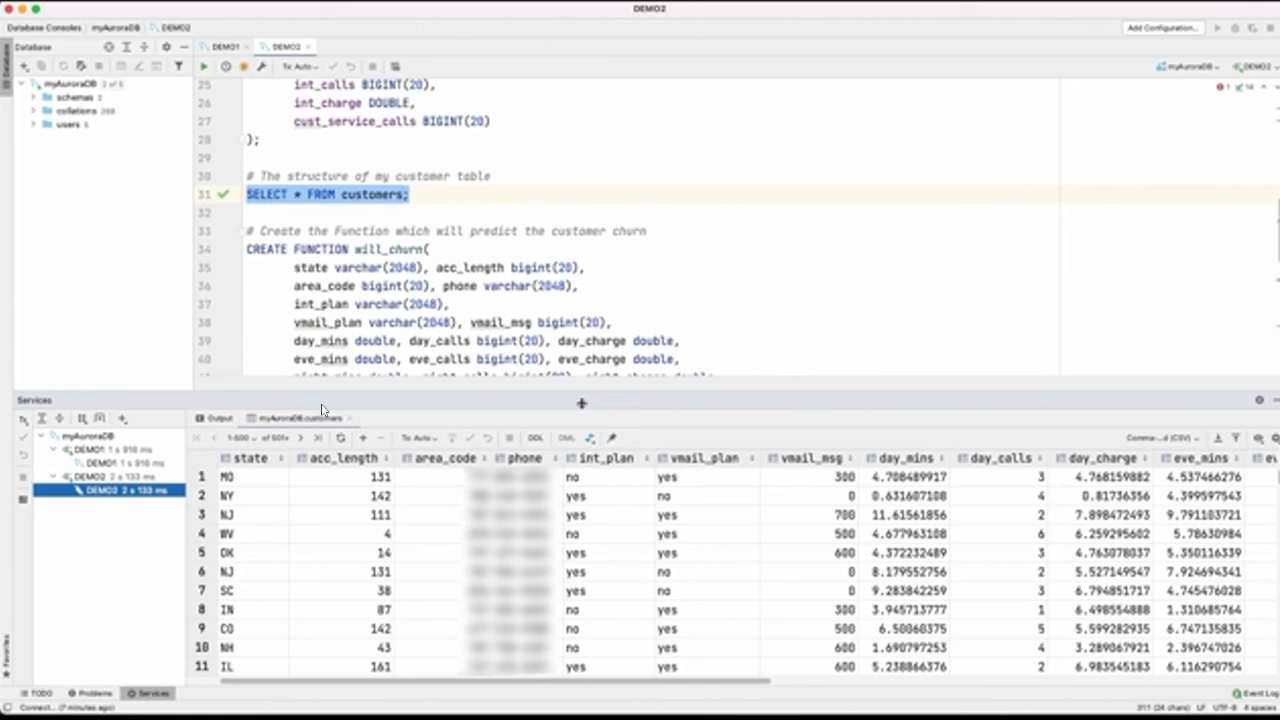
Select the second customer row in the results and examine its values across to the cust_service_calls column.
left_click(207, 495)
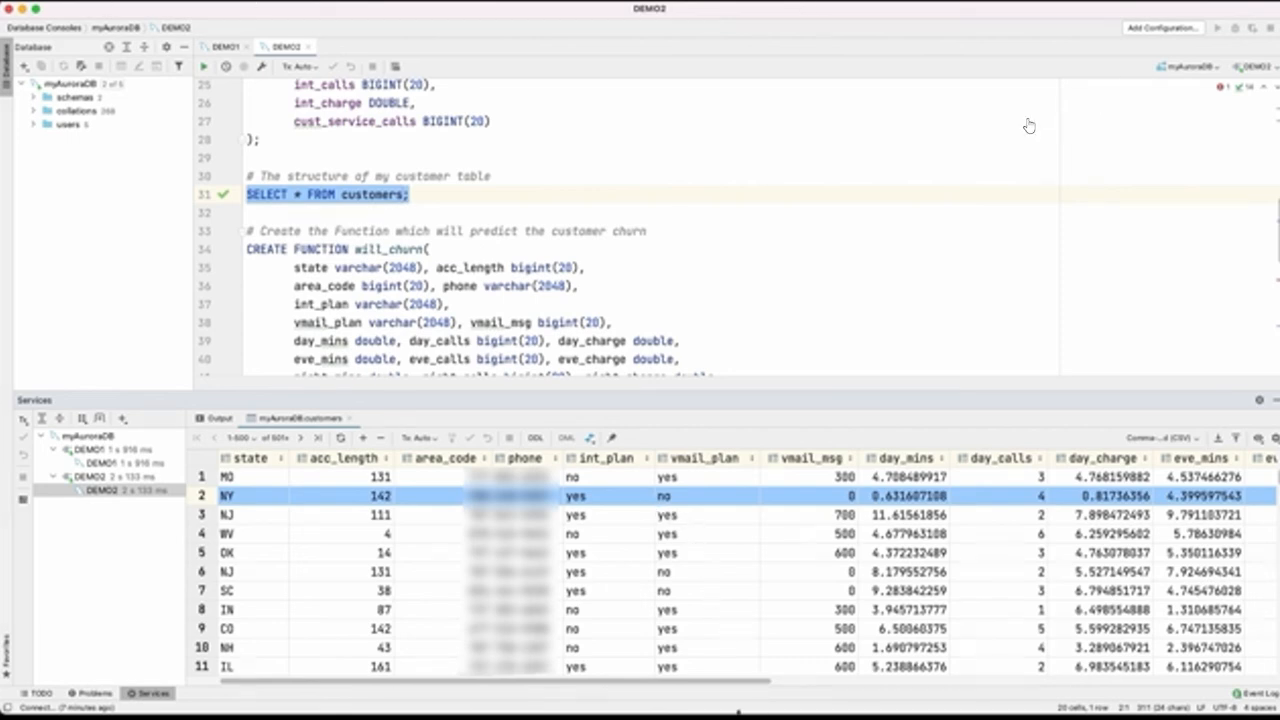
left_click_drag(721, 689, 750, 685)
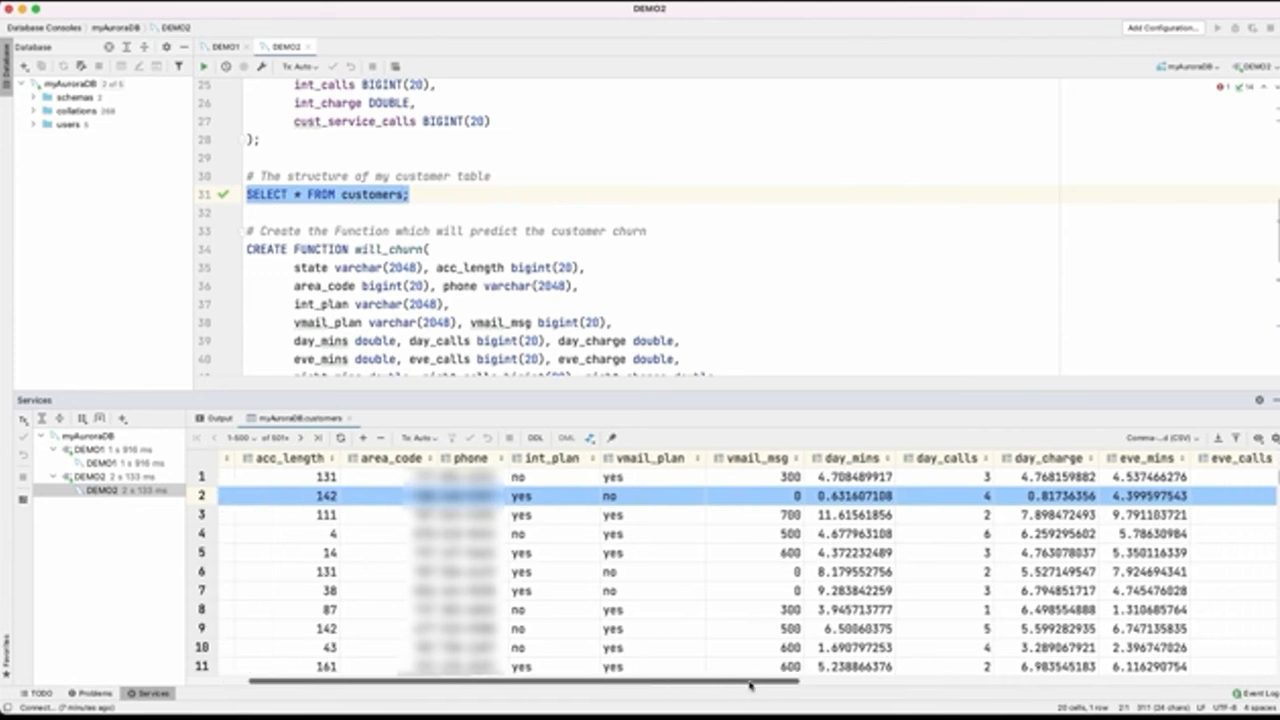
left_click_drag(750, 685, 866, 690)
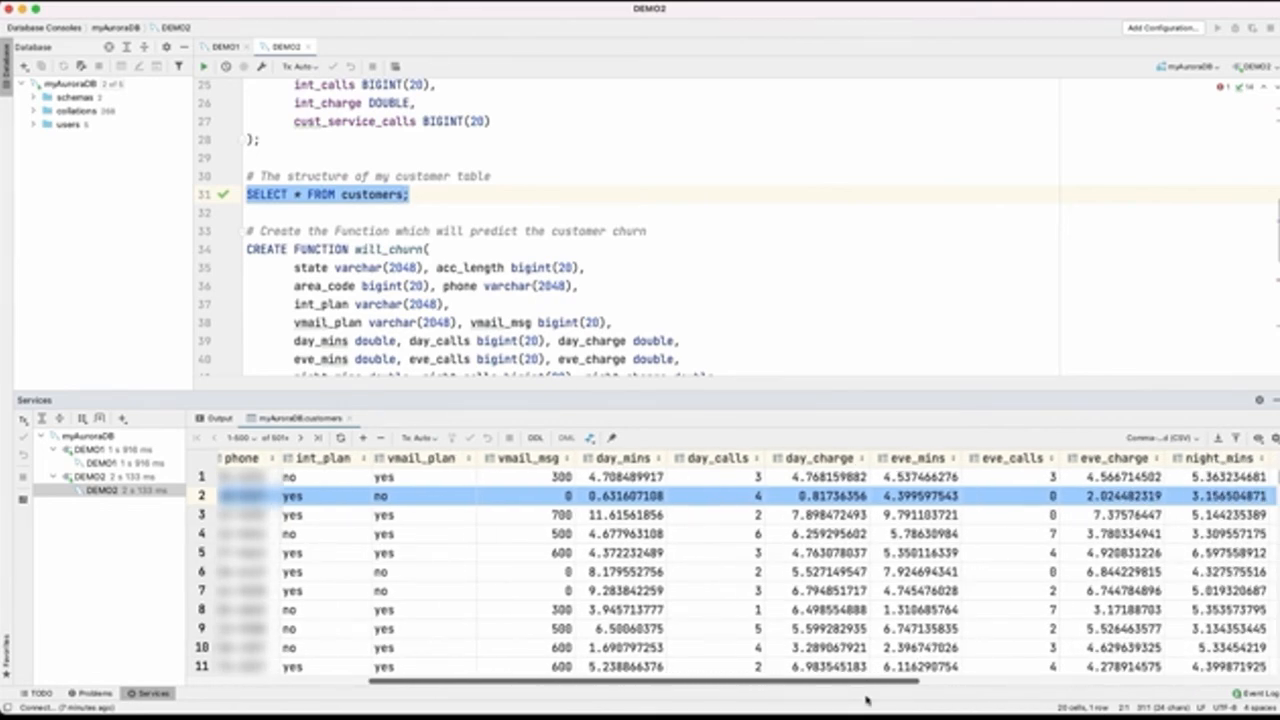
left_click_drag(866, 700, 1226, 700)
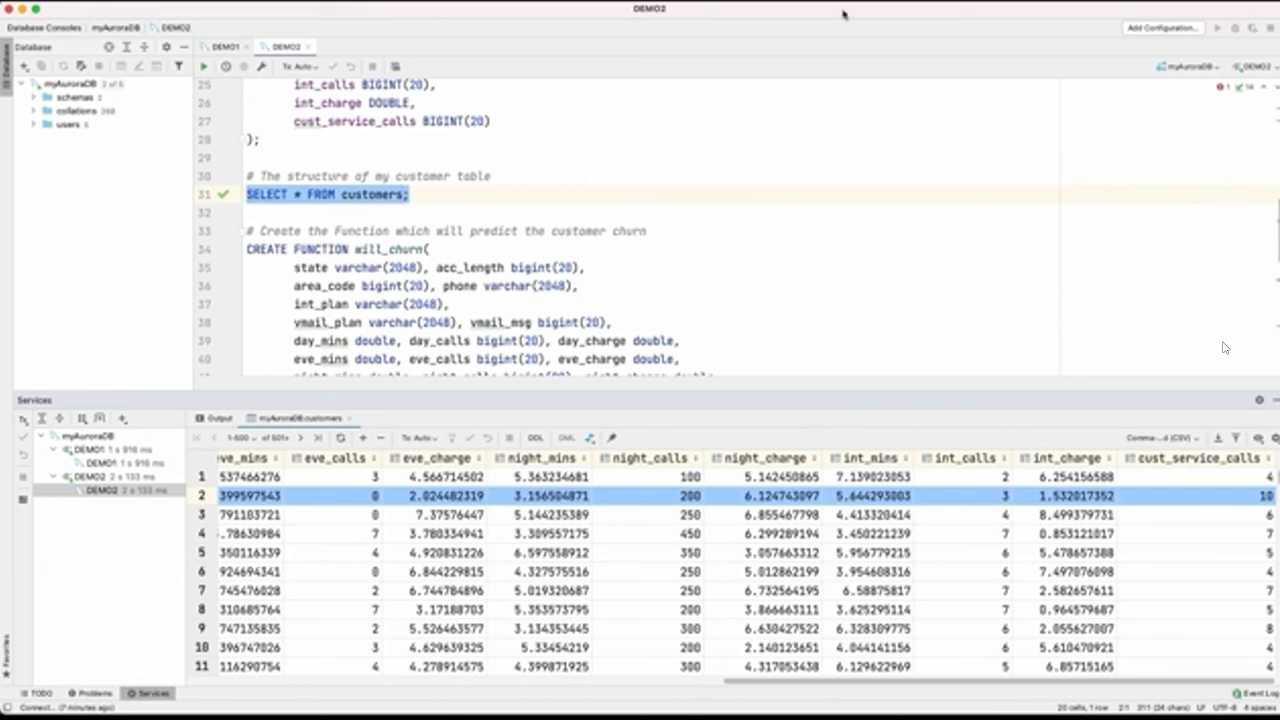
Enlarge the SQL editor area and examine the will_churn function definition, including its aws_sagemaker_invoke_endpoint alias and endpoint name.
scroll(800, 114, "down", 3)
scroll(806, 171, "down", 3)
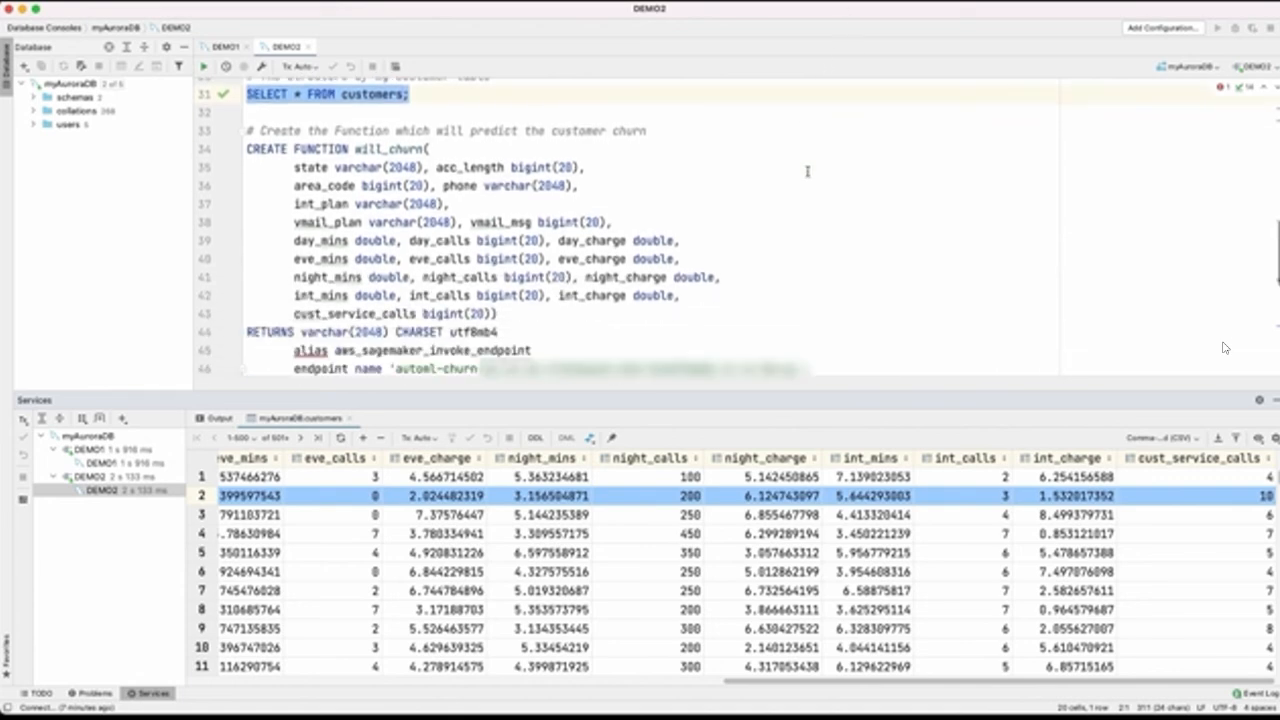
left_click(773, 402)
left_click_drag(773, 402, 781, 533)
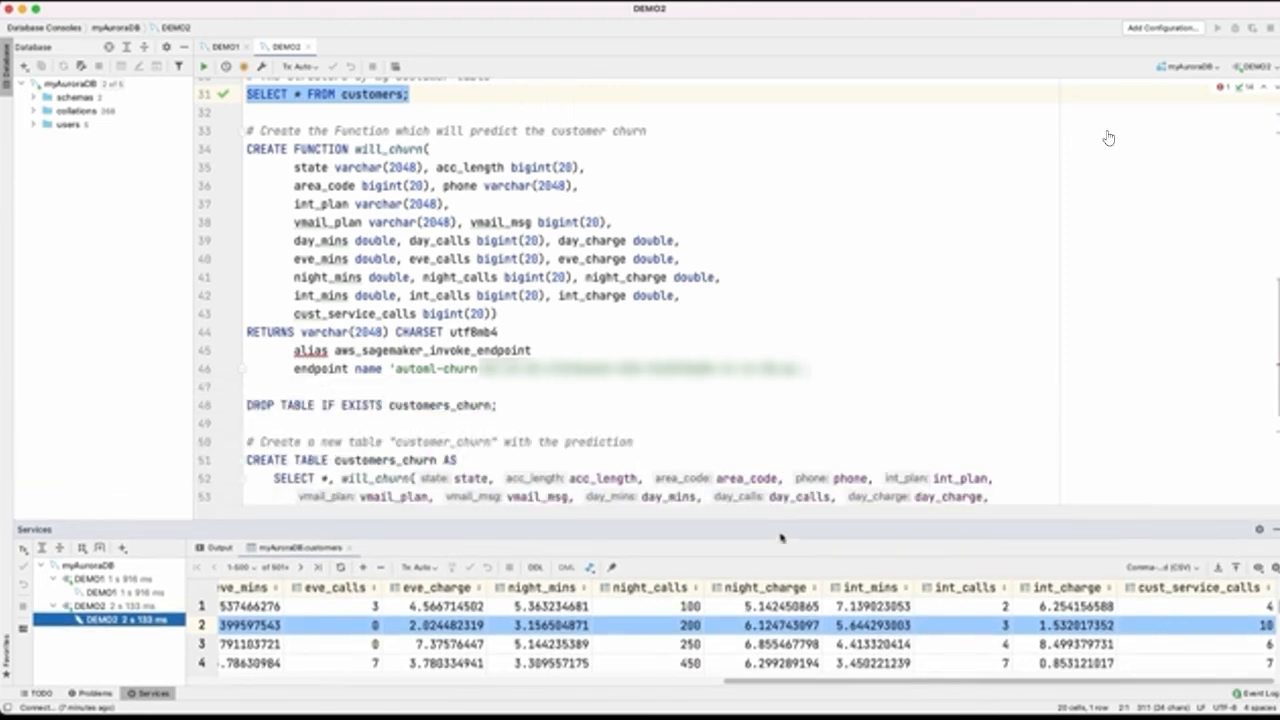
left_click(817, 391)
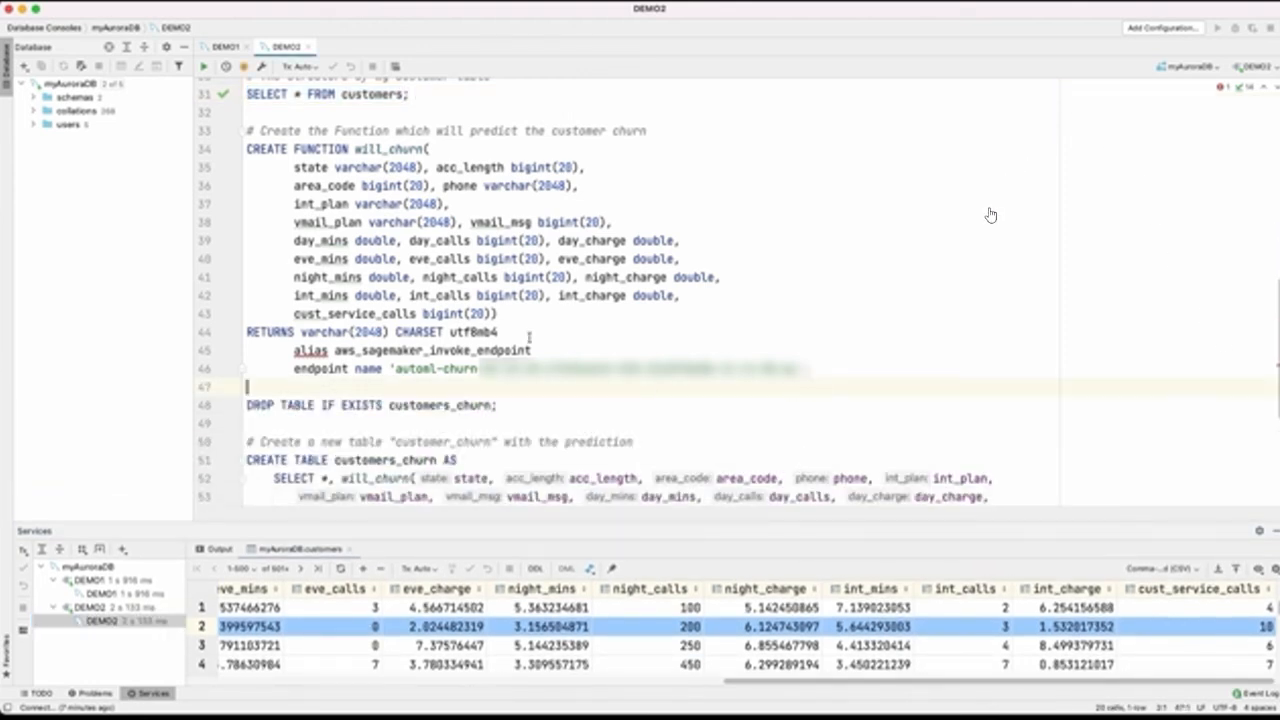
double_click(385, 148)
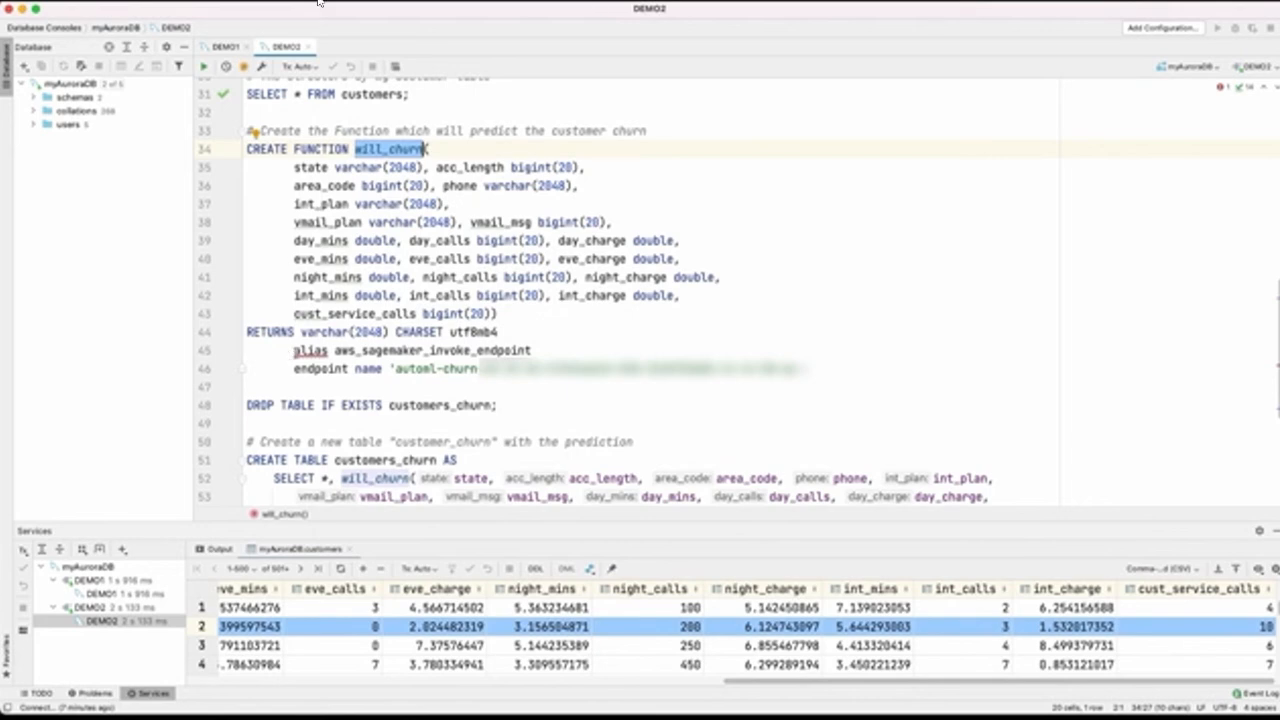
left_click_drag(295, 351, 532, 351)
left_click_drag(396, 369, 792, 369)
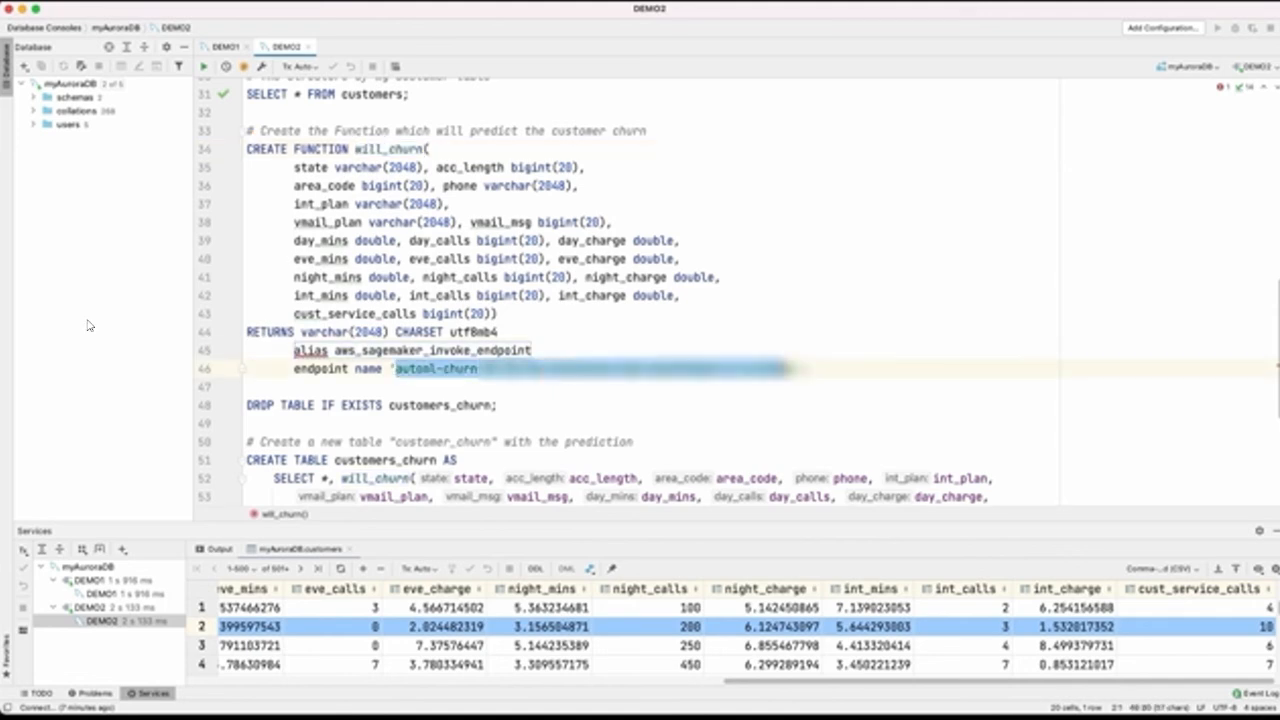
left_click_drag(792, 369, 874, 371)
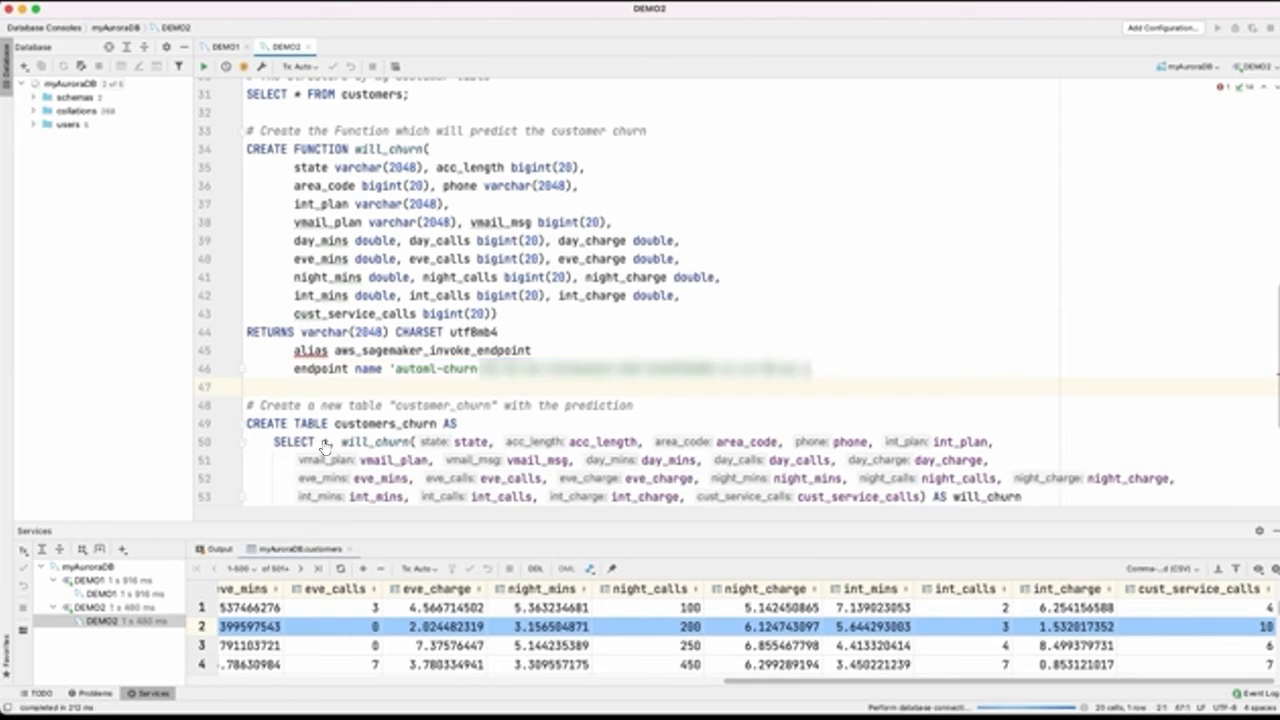
Run the complete CREATE FUNCTION will_churn statement, from its parameter list to the SageMaker endpoint name.
left_click_drag(808, 369, 228, 149)
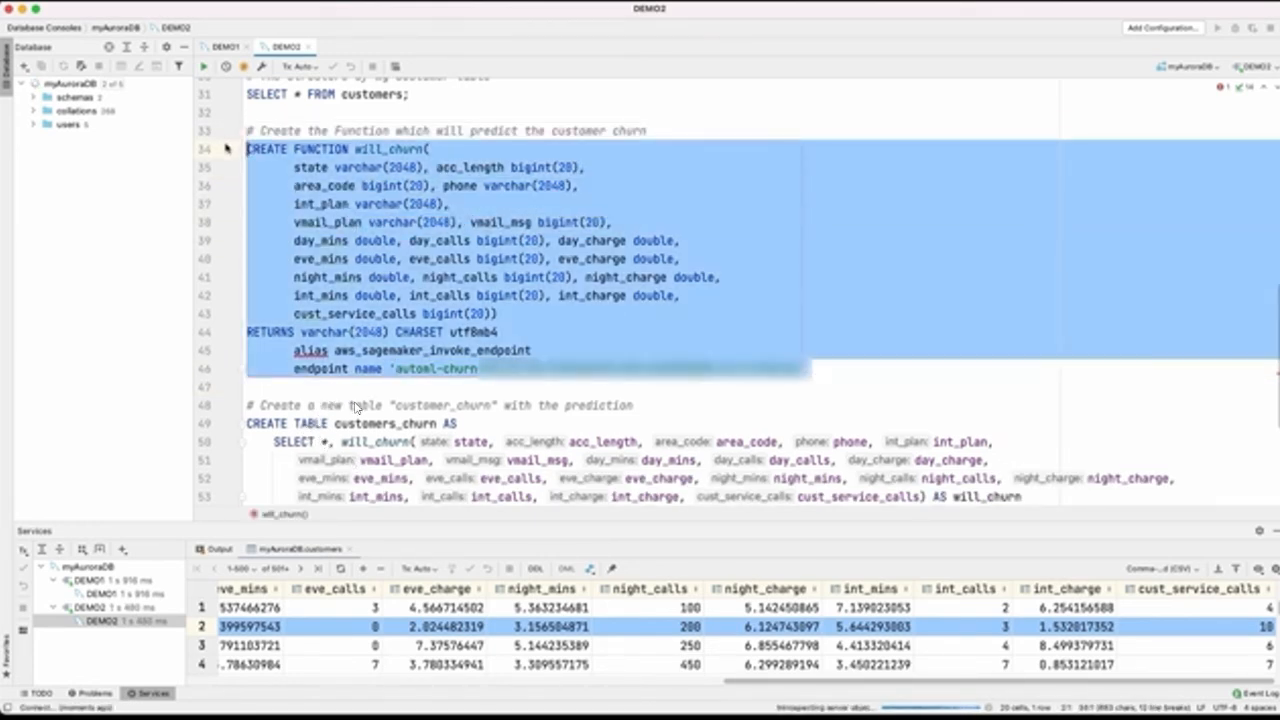
left_click(203, 67)
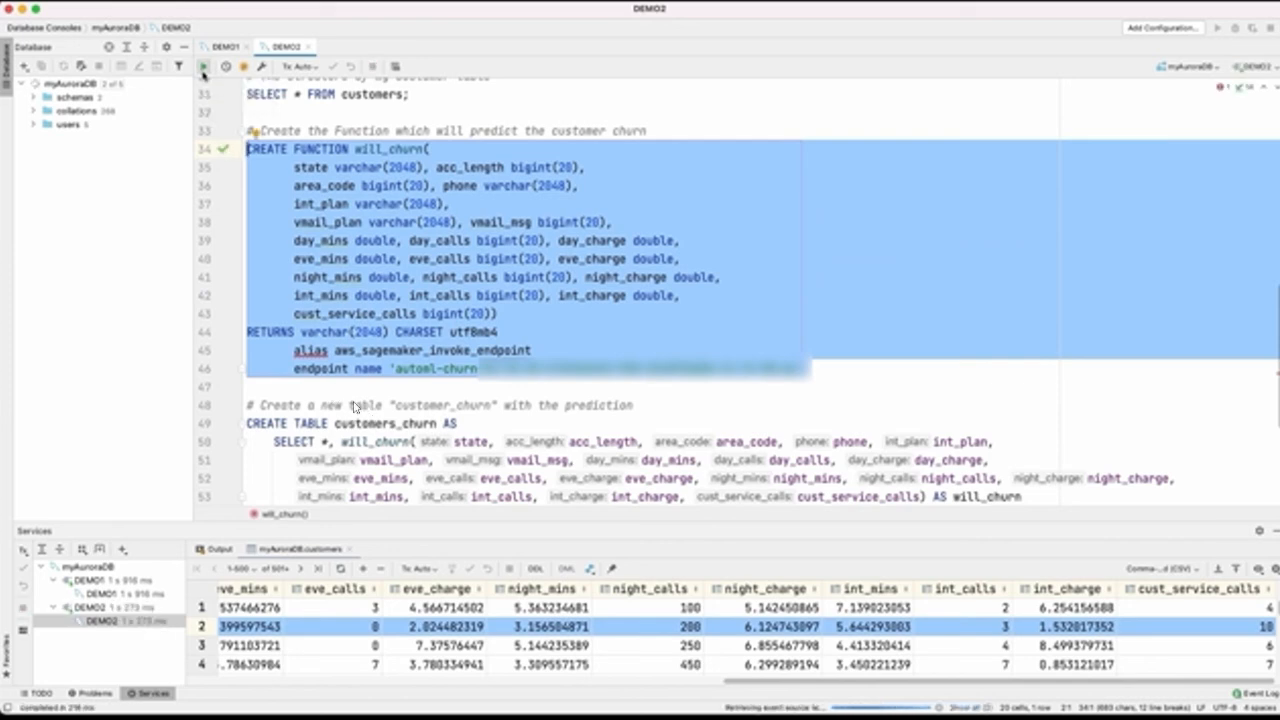
left_click(500, 385)
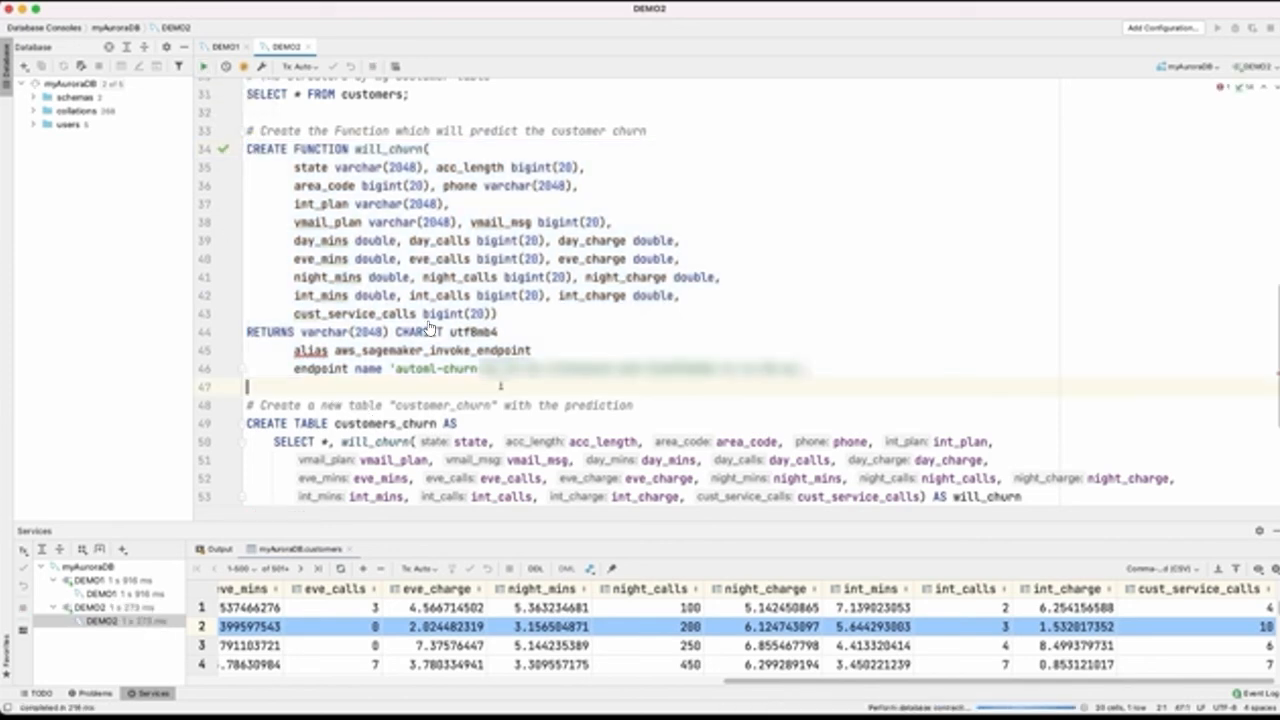
Review the customers_churn table statement with its will_churn prediction column and run it to create the table from customers.
scroll(500, 385, "down", 1)
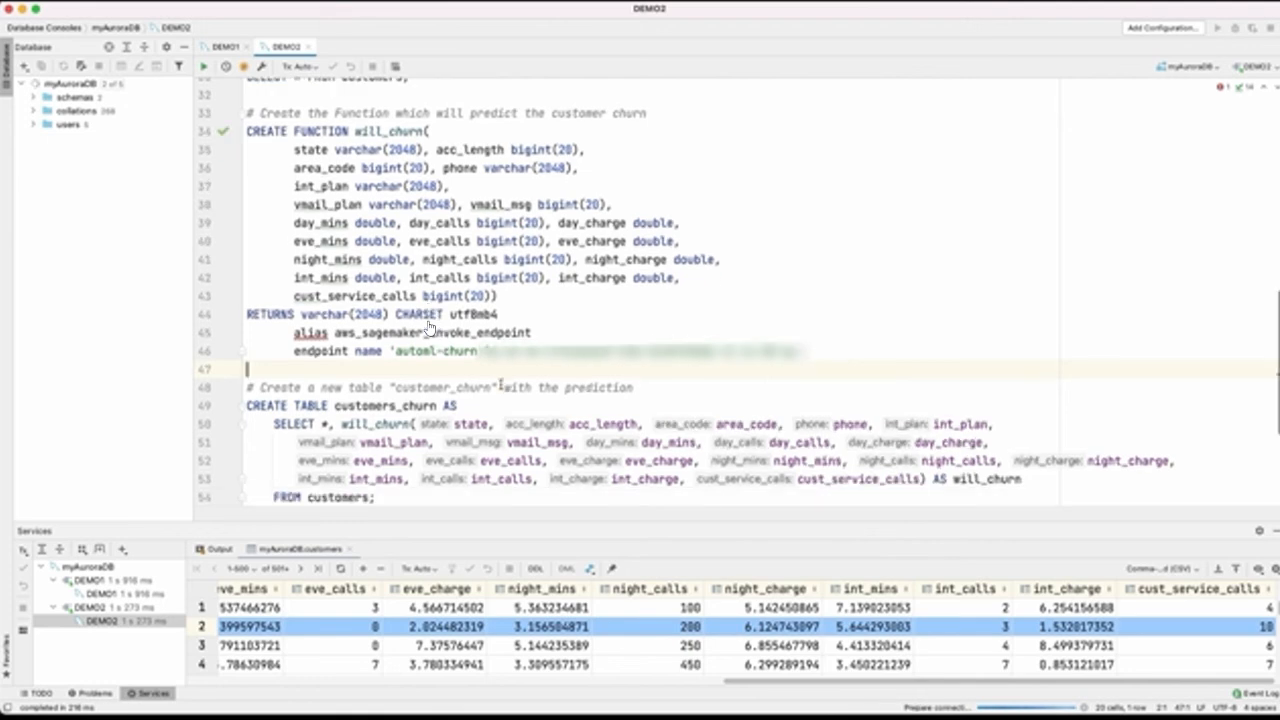
scroll(428, 330, "down", 4)
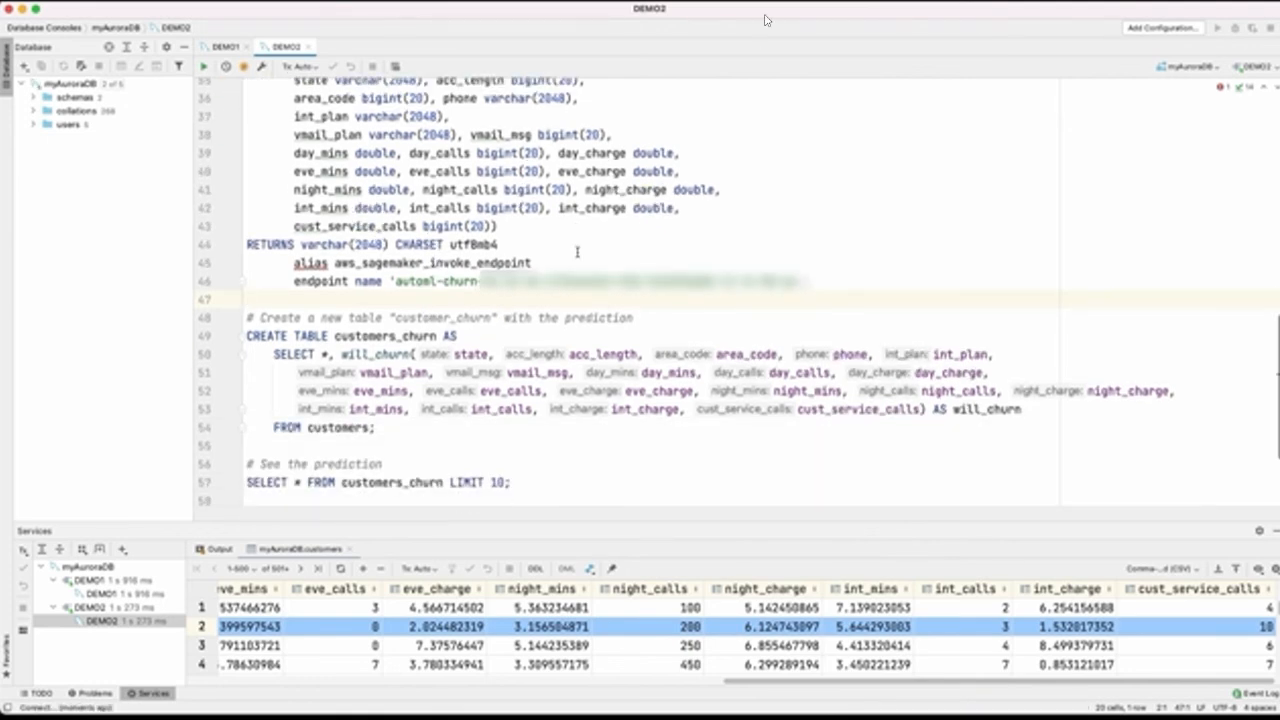
double_click(410, 338)
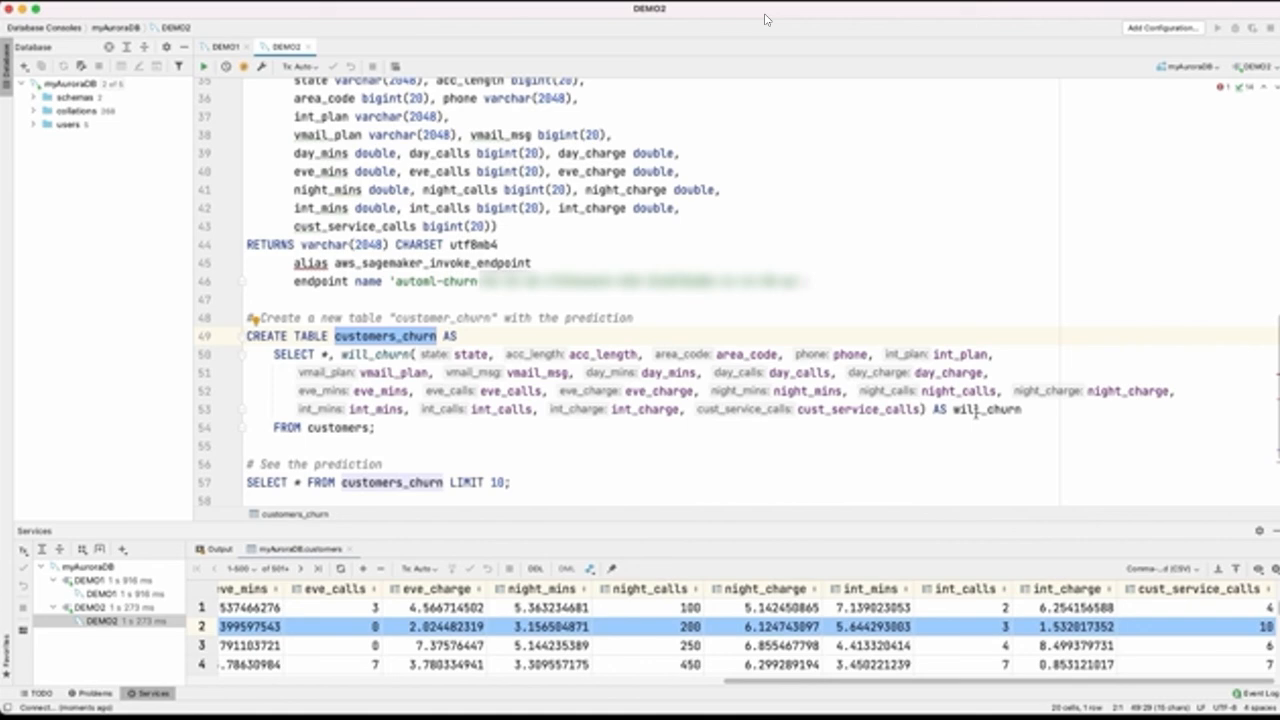
double_click(977, 410)
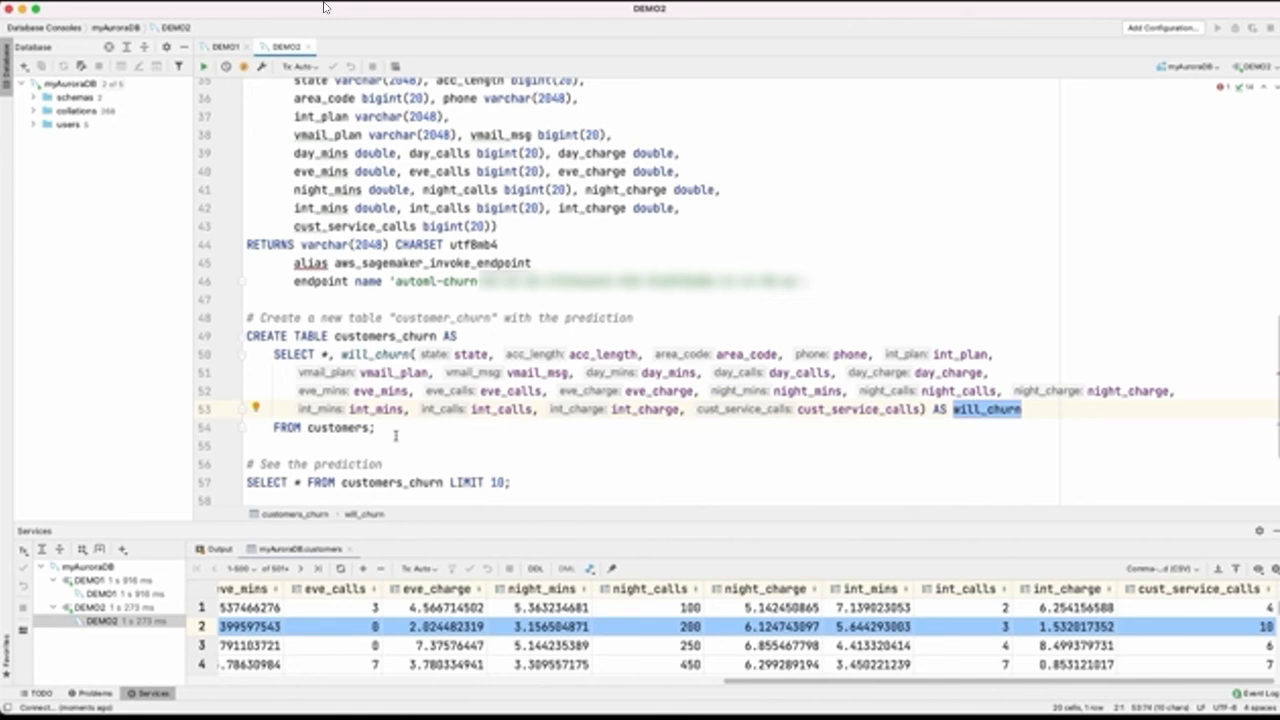
key("super+Return")
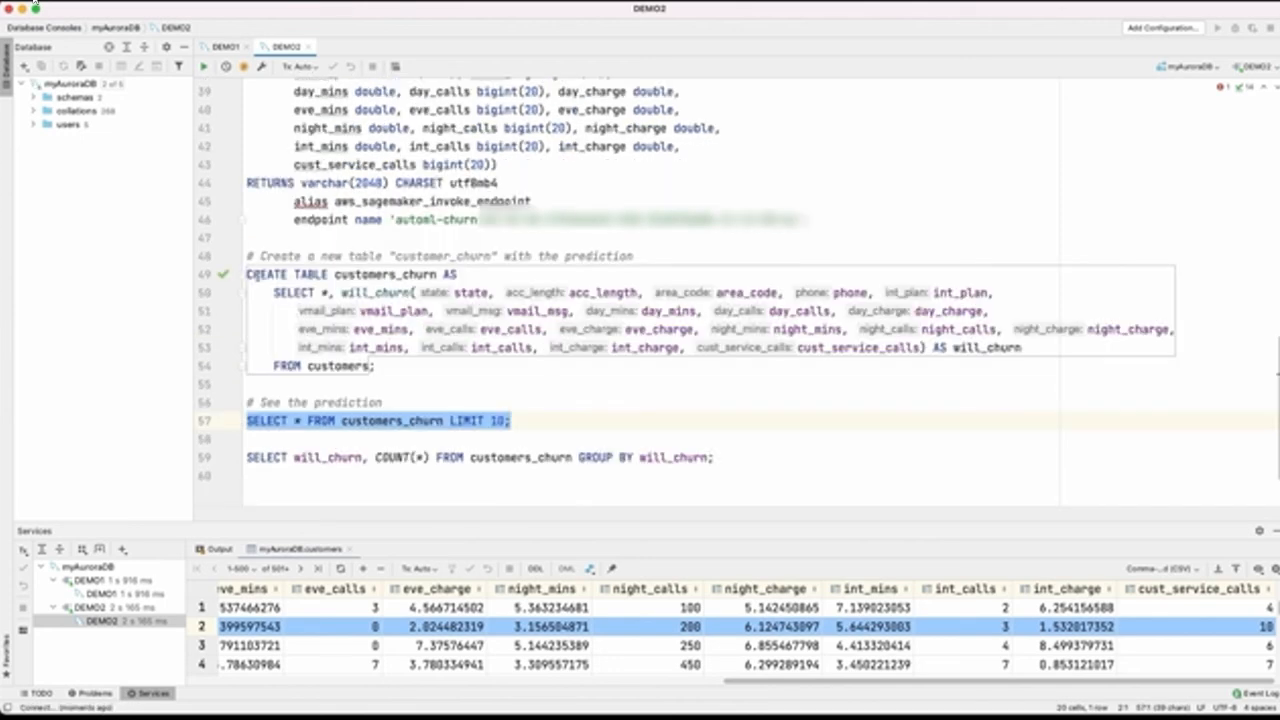
Run SELECT * FROM customers_churn LIMIT 10 and examine the will_churn column in the enlarged results.
key("super+Return")
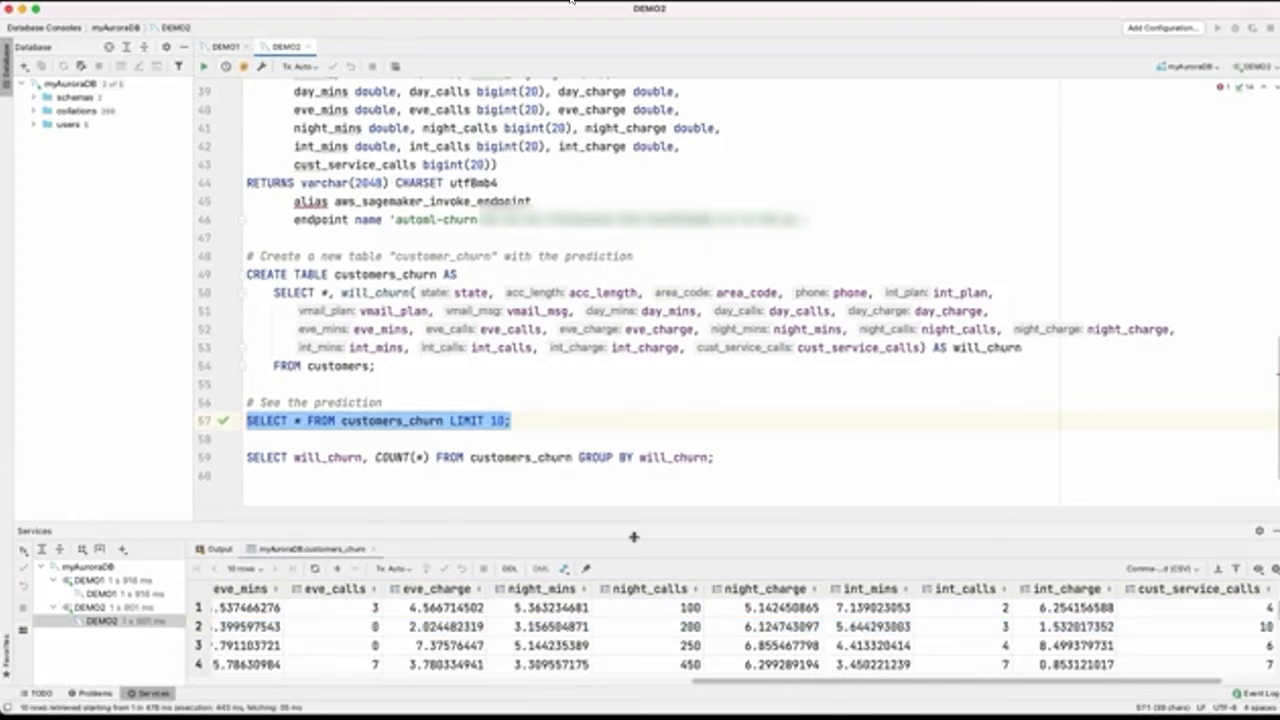
left_click_drag(633, 537, 633, 357)
scroll(1218, 412, "right", 2)
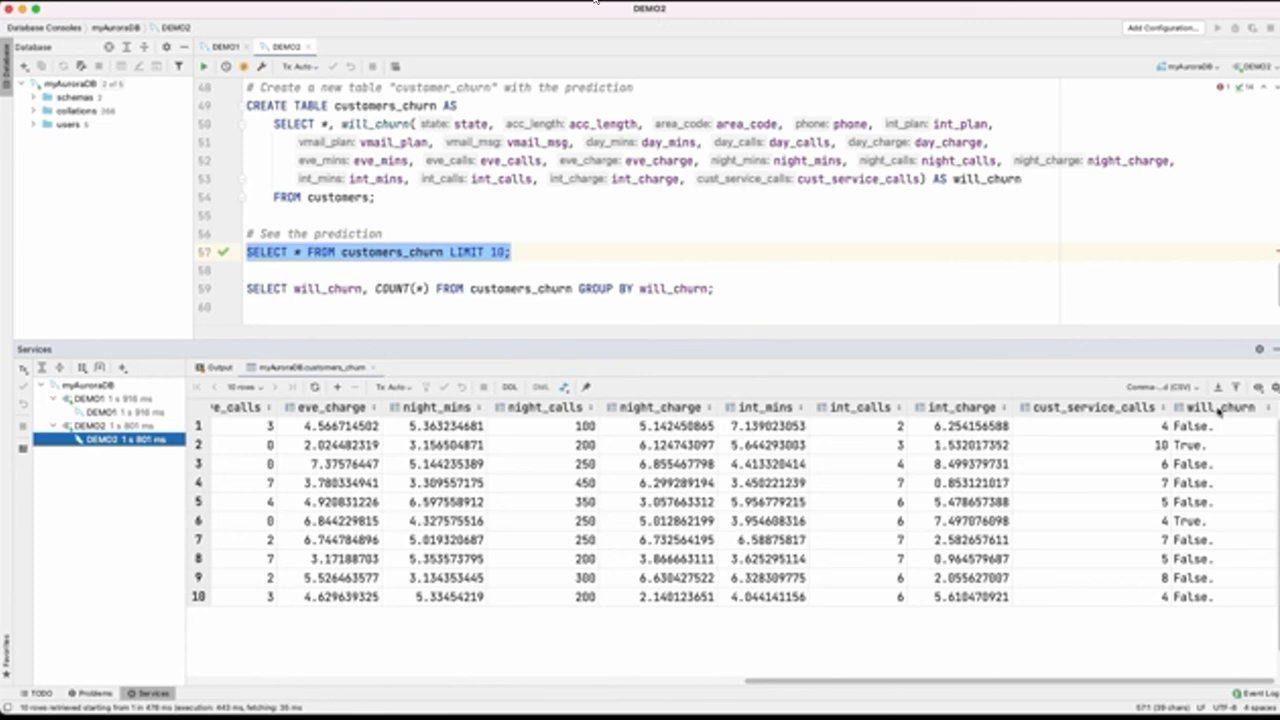
Run the query that counts the customers_churn rows grouped by will_churn.
key("Down")
key("Down")
key("super+Return")
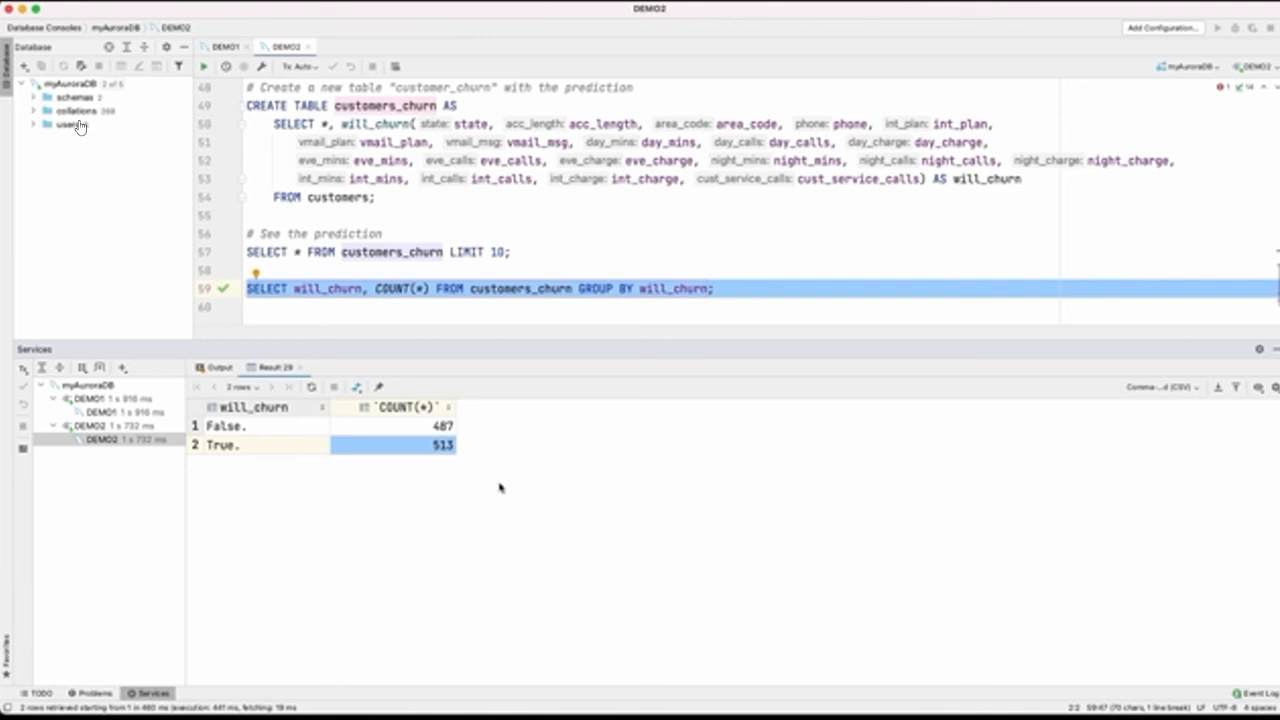